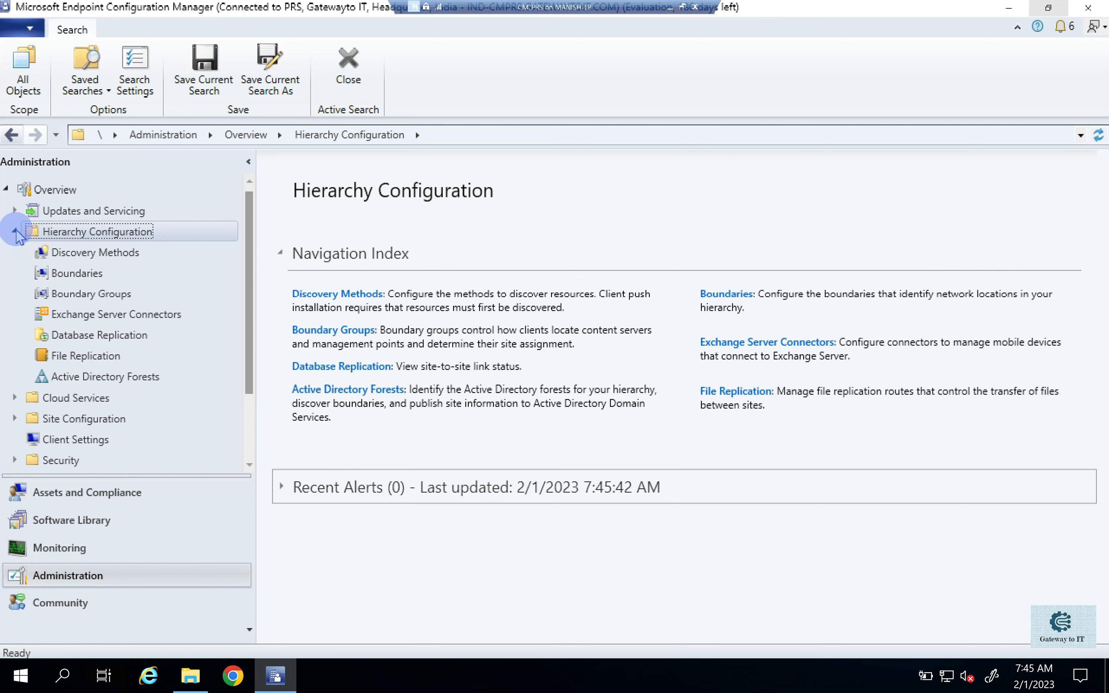
- Enable Active Directory Forest Discovery in the discovery methods, apply it, and agree to run full discovery as soon as possible
{"action": "left_click", "coordinate": [69, 252]}
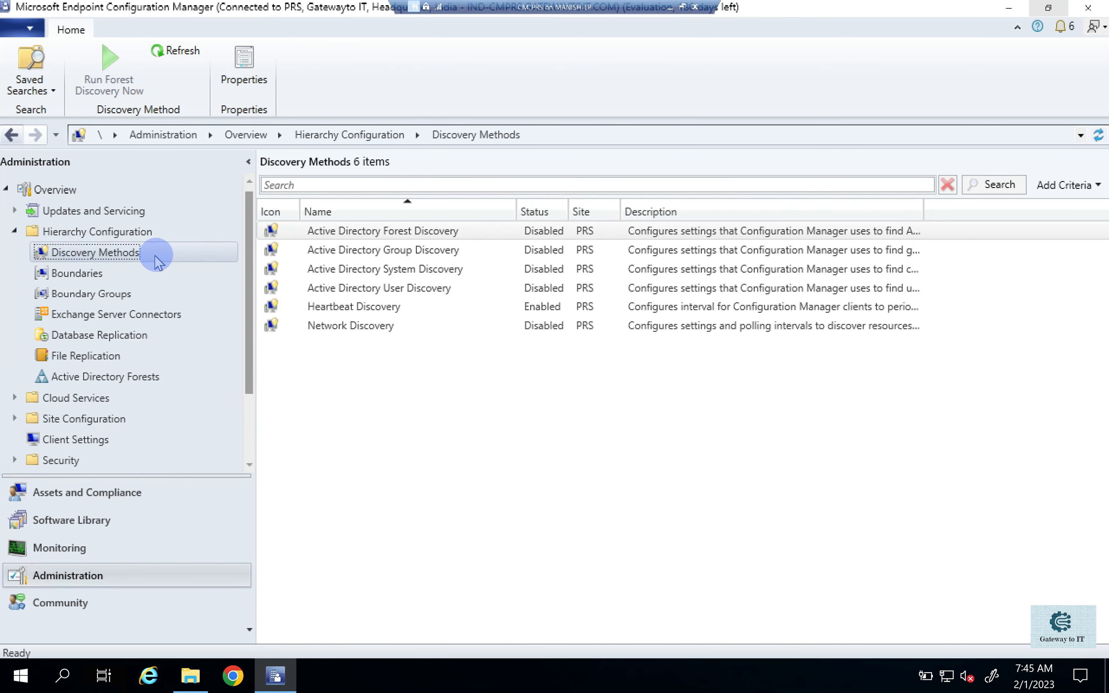
{"action": "left_click", "coordinate": [357, 233]}
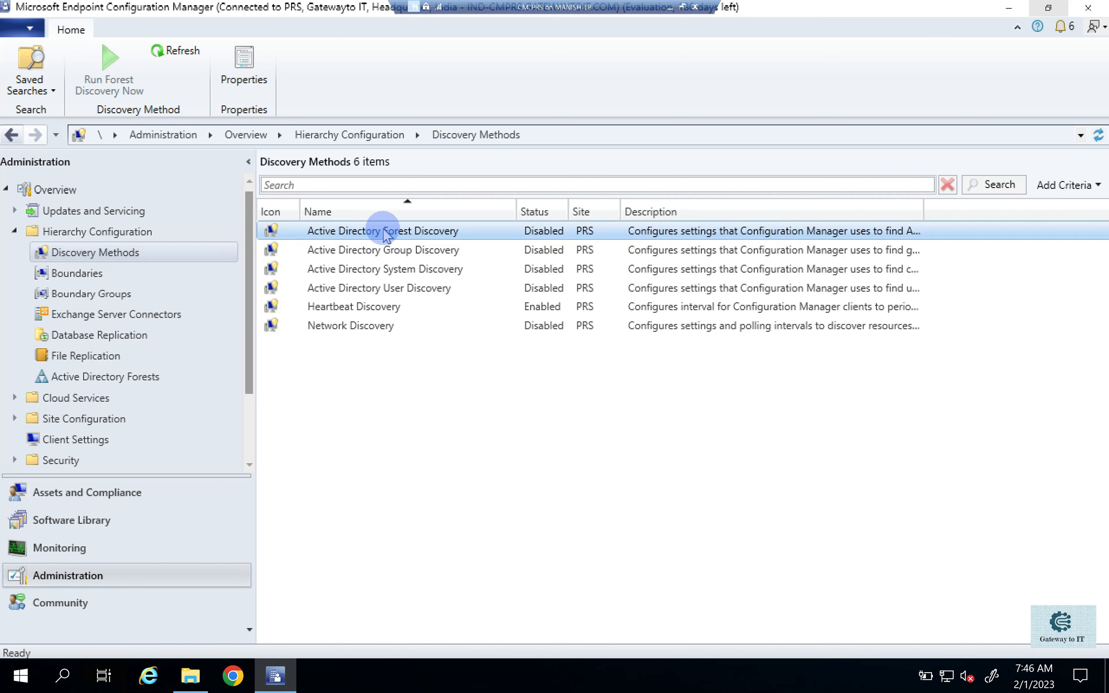
{"action": "right_click", "coordinate": [382, 235]}
{"action": "left_click", "coordinate": [282, 289]}
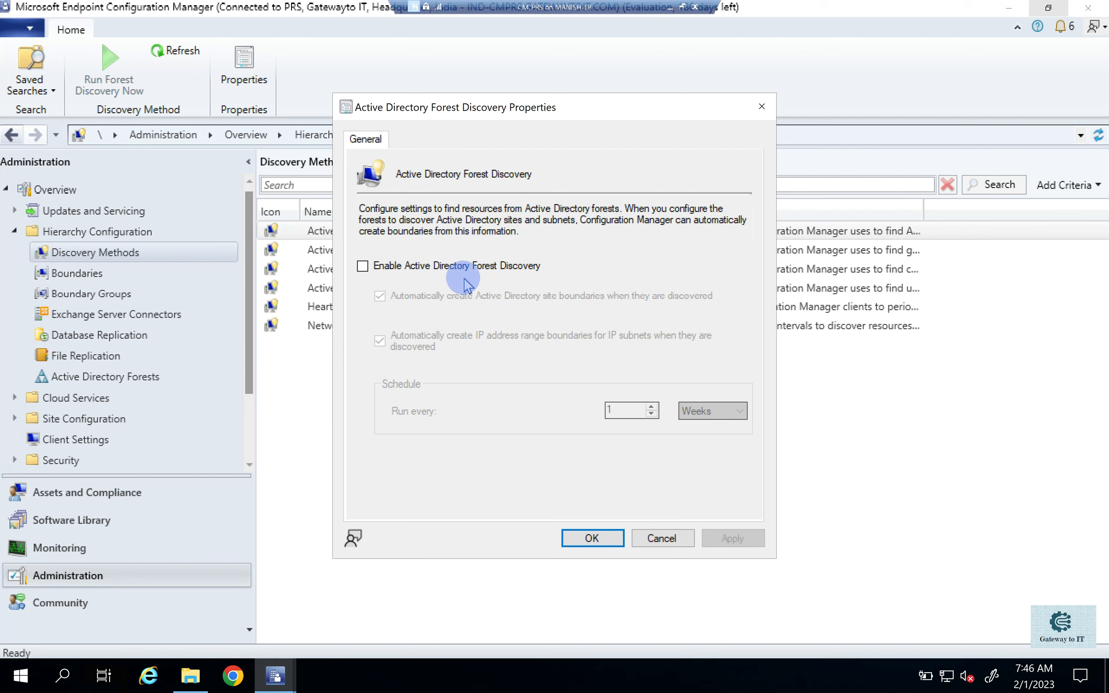
{"action": "left_click", "coordinate": [439, 275]}
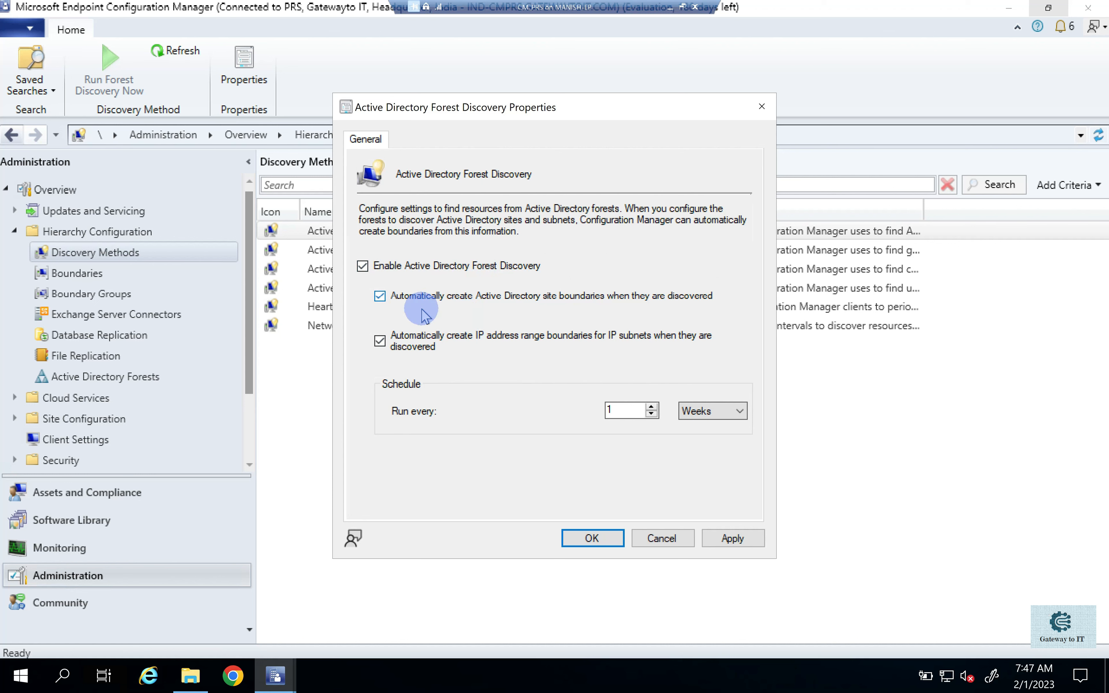
{"action": "left_click", "coordinate": [739, 538]}
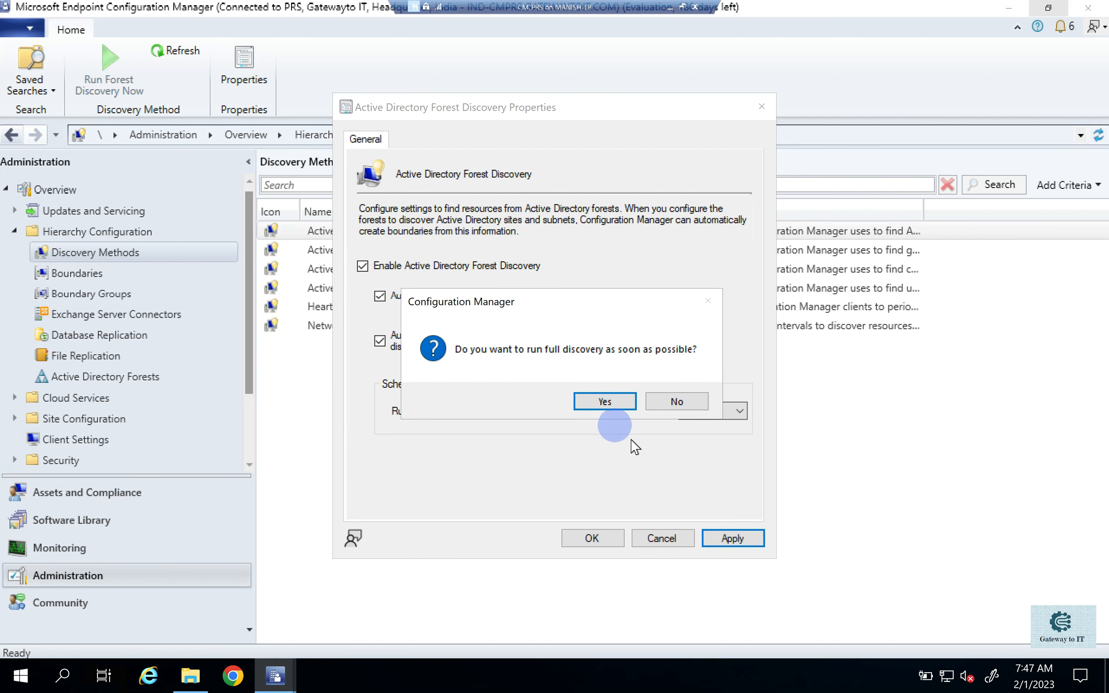
{"action": "left_click", "coordinate": [605, 402]}
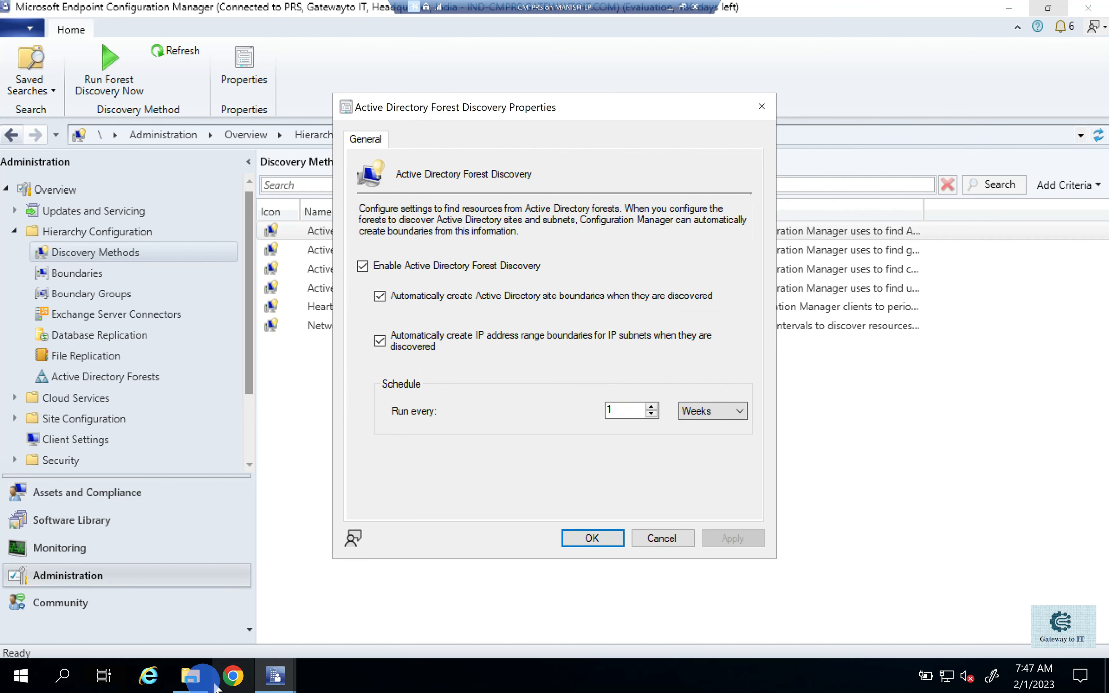
- Open the ADForestDisc log from the Configuration Manager Logs folder and examine its discovery success status entry
{"action": "left_click", "coordinate": [192, 676]}
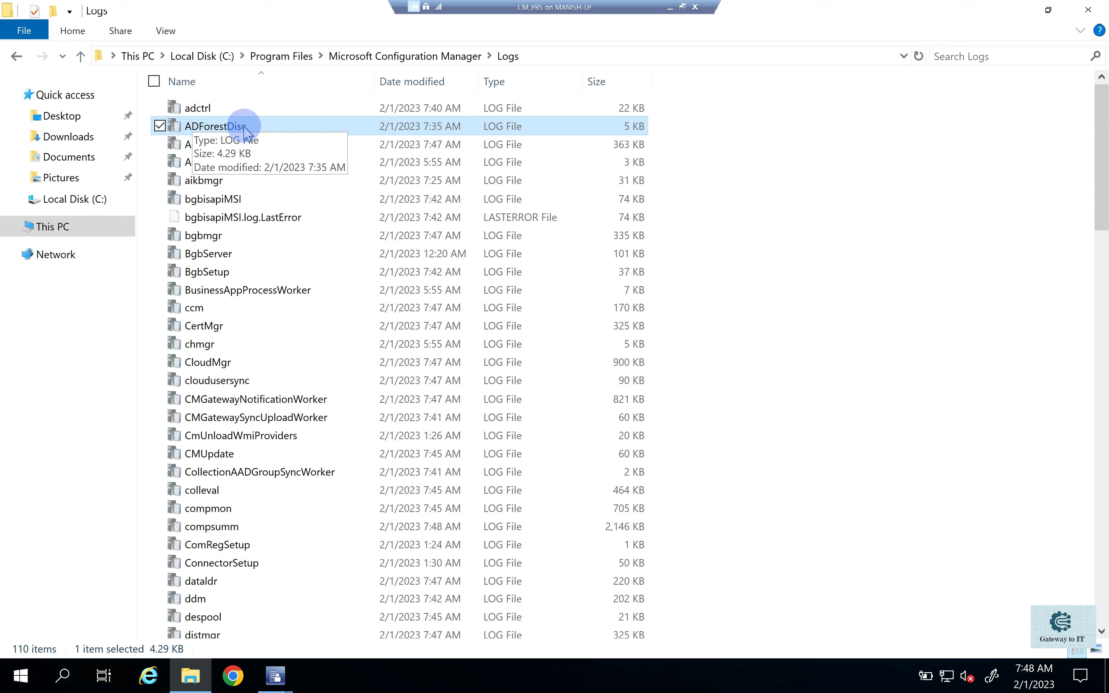
{"action": "double_click", "coordinate": [248, 131]}
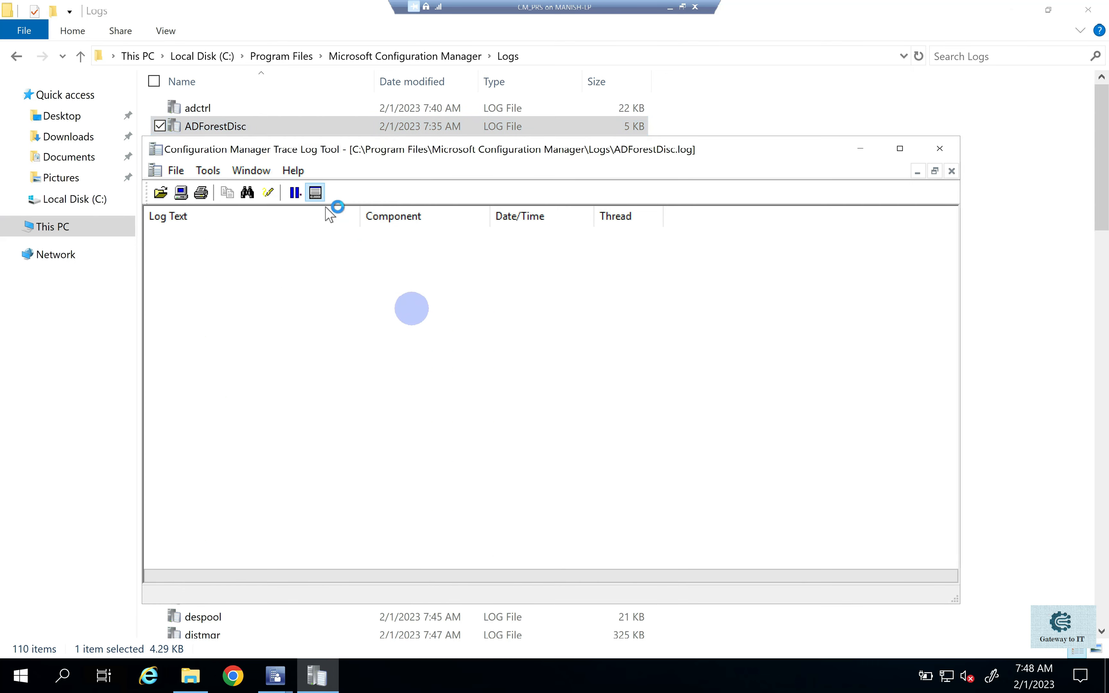
{"action": "double_click", "coordinate": [530, 151]}
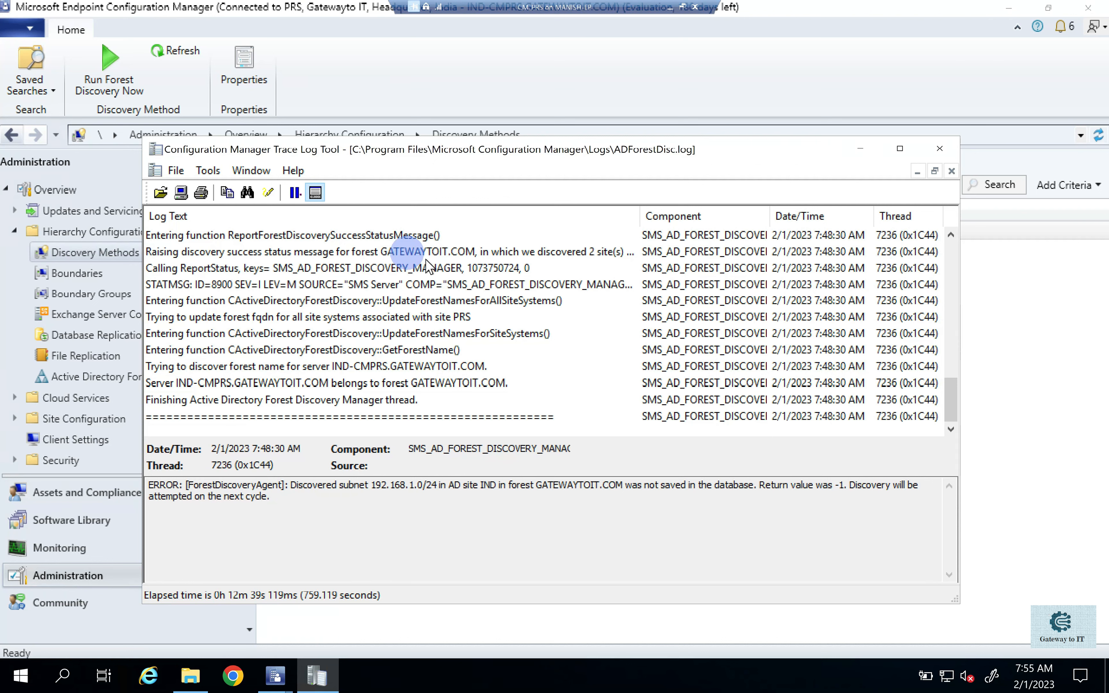
{"action": "left_click", "coordinate": [372, 255]}
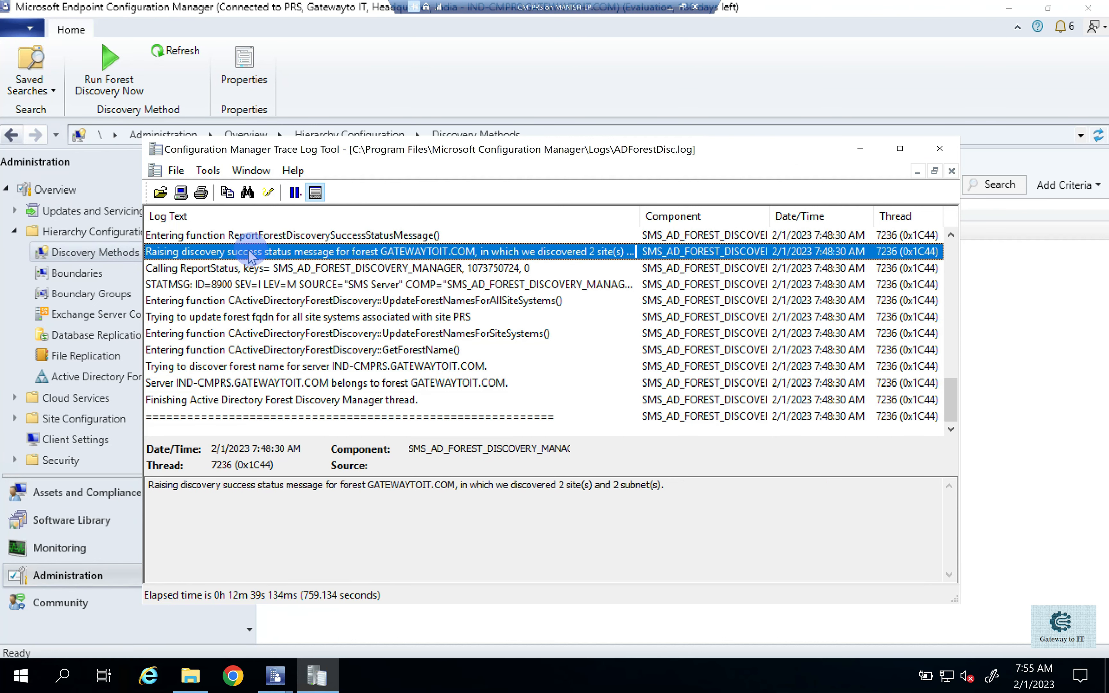
{"action": "left_click", "coordinate": [456, 495]}
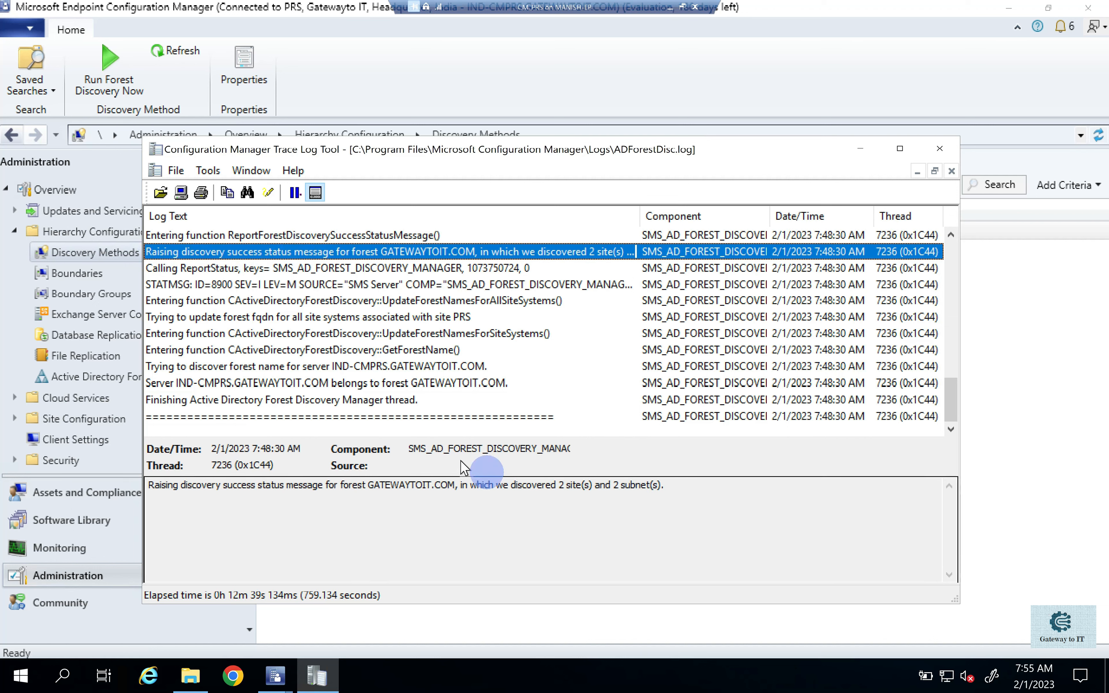
- Review the summary details of the IP address range and Active Directory site boundaries under Hierarchy Configuration
{"action": "left_click", "coordinate": [74, 274]}
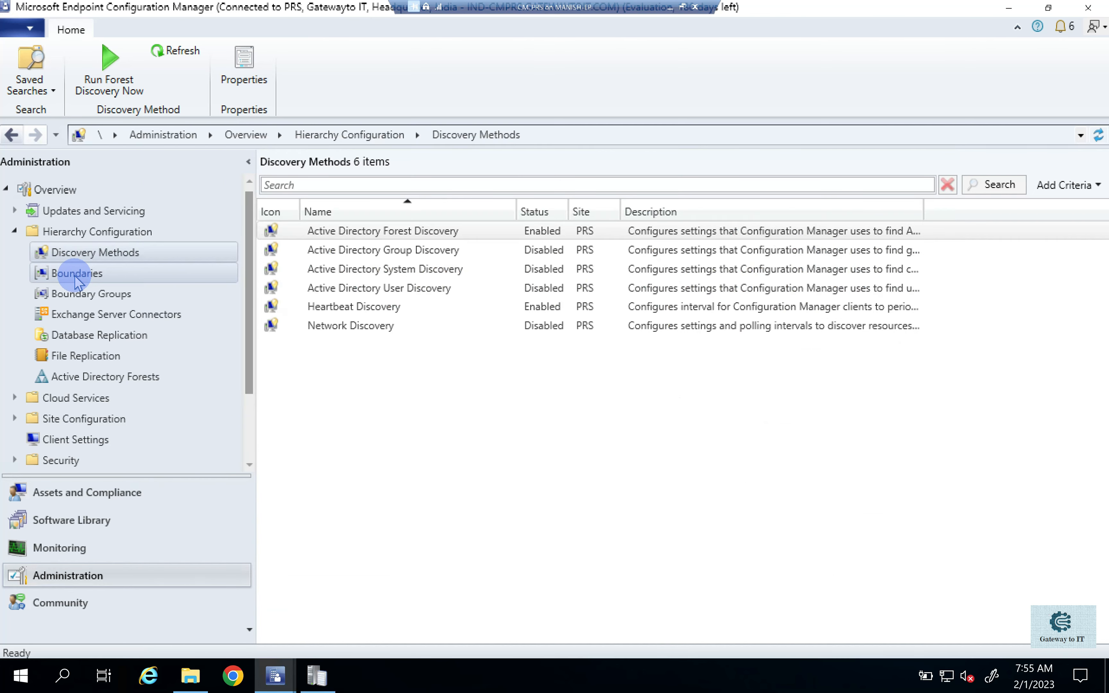
{"action": "left_click", "coordinate": [347, 230]}
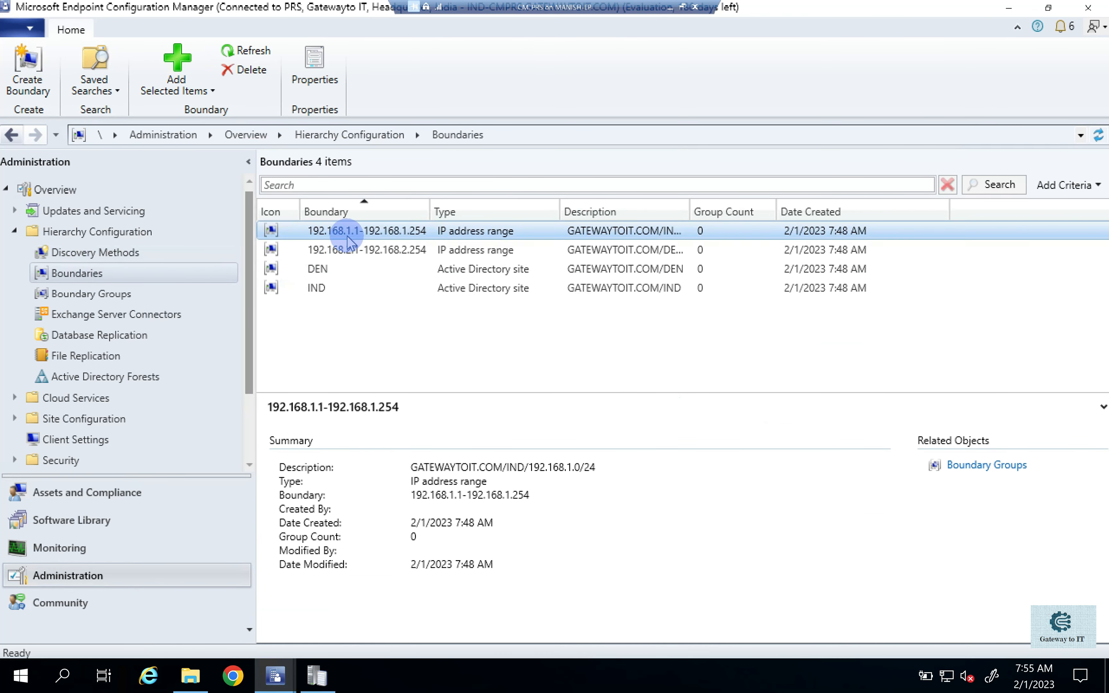
{"action": "left_click", "coordinate": [349, 252], "text": "shift"}
{"action": "left_click", "coordinate": [349, 252]}
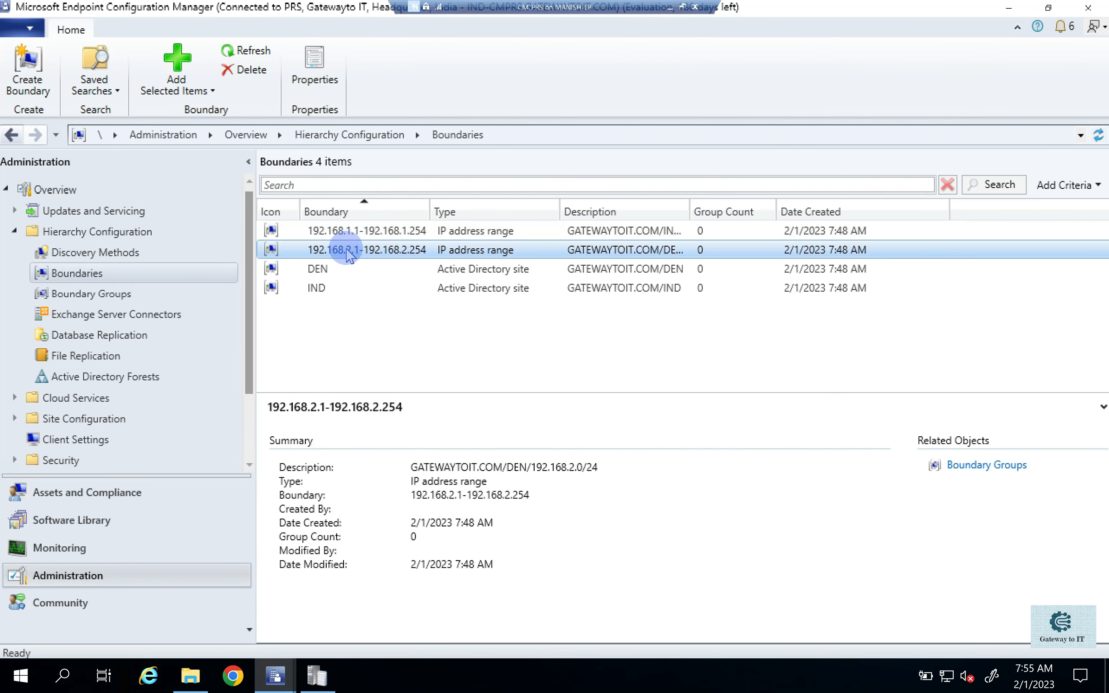
{"action": "left_click", "coordinate": [343, 273]}
{"action": "left_click", "coordinate": [339, 287]}
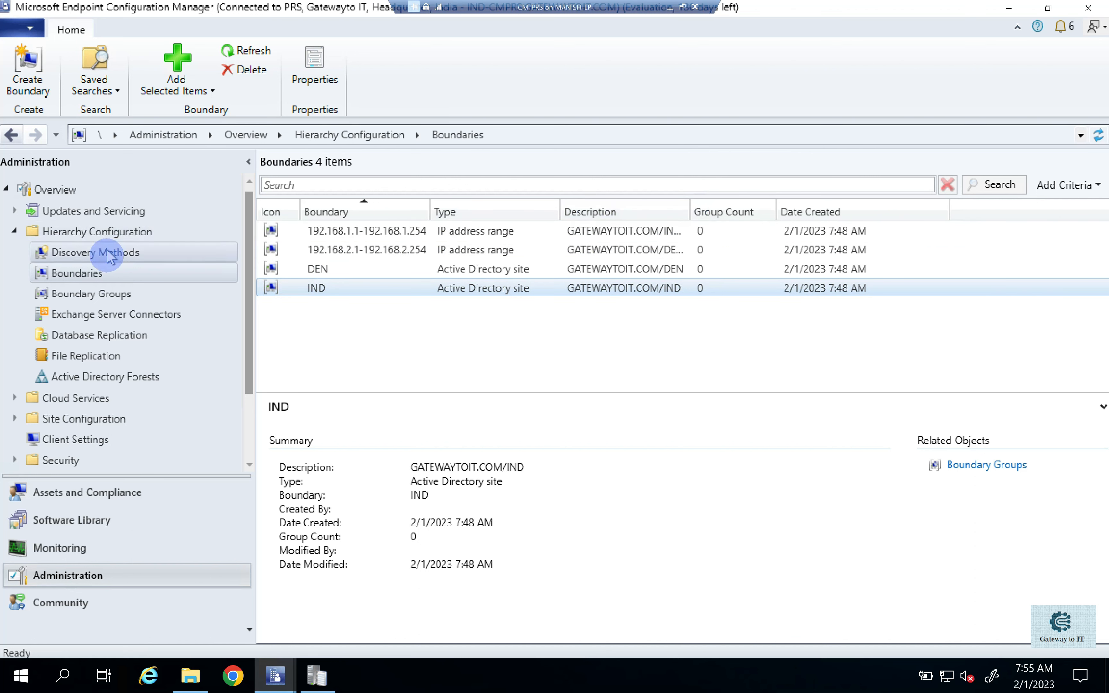
- Return to the discovery methods and open the properties of Active Directory Group Discovery
{"action": "left_click", "coordinate": [118, 253]}
{"action": "left_click", "coordinate": [395, 231]}
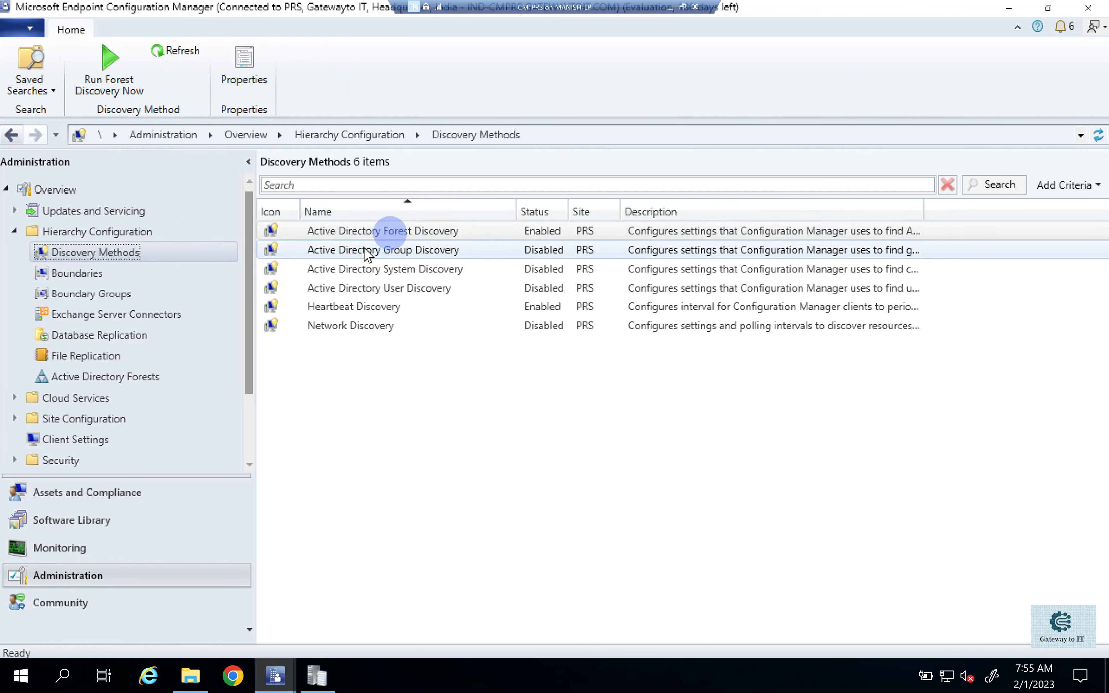
{"action": "right_click", "coordinate": [398, 233]}
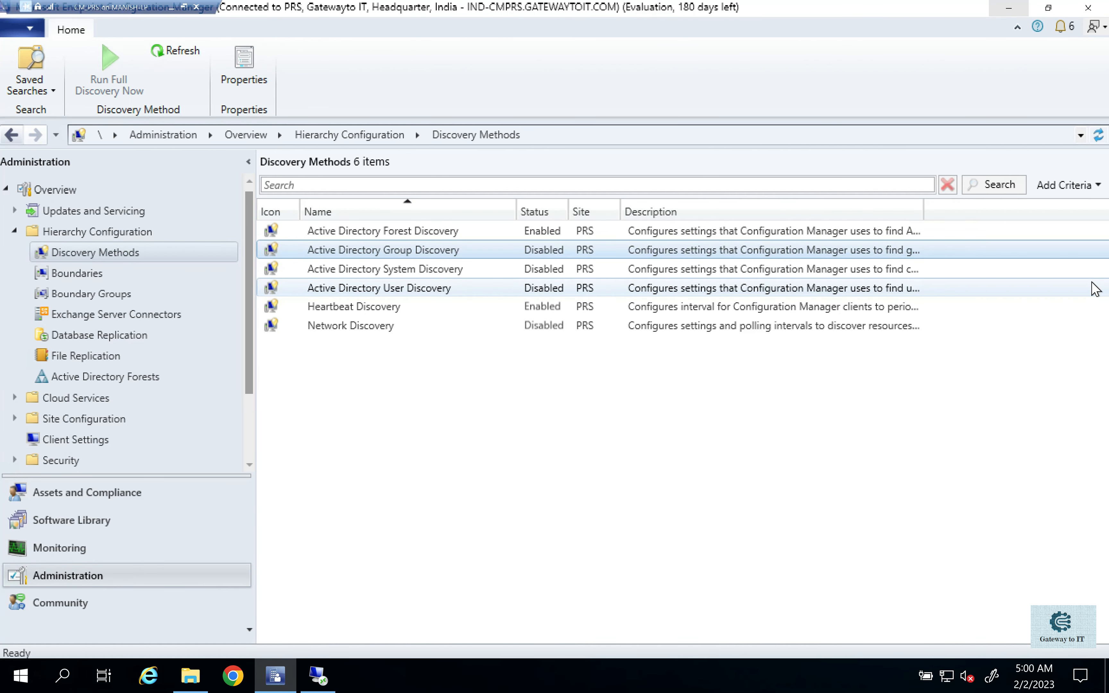
{"action": "right_click", "coordinate": [356, 256]}
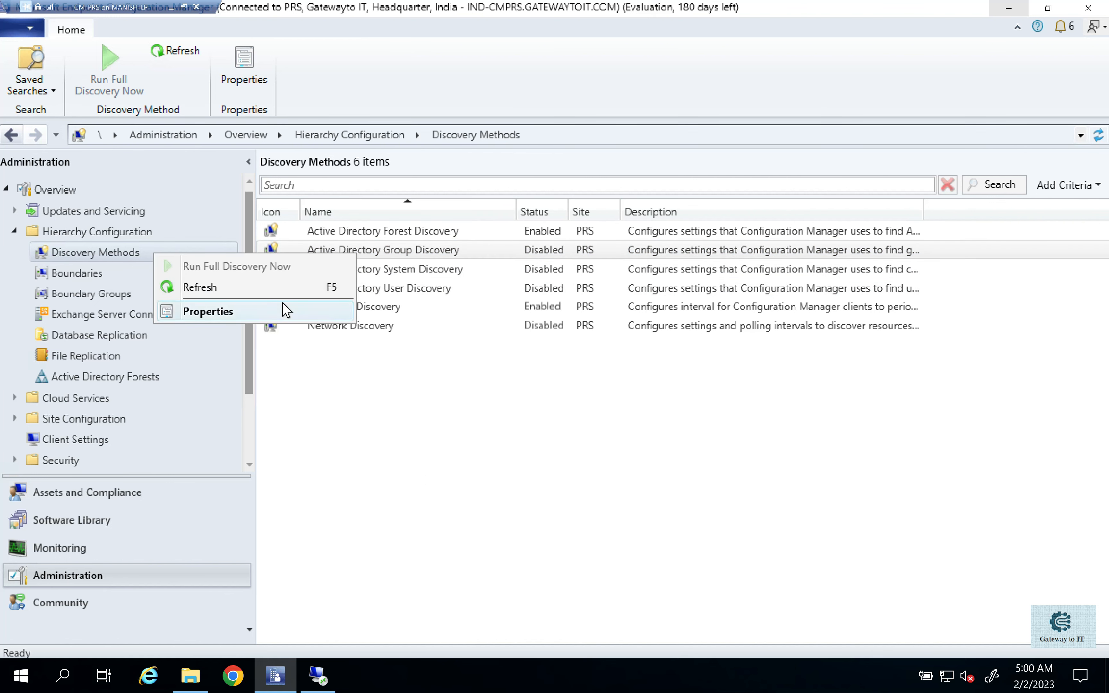
{"action": "left_click", "coordinate": [281, 312]}
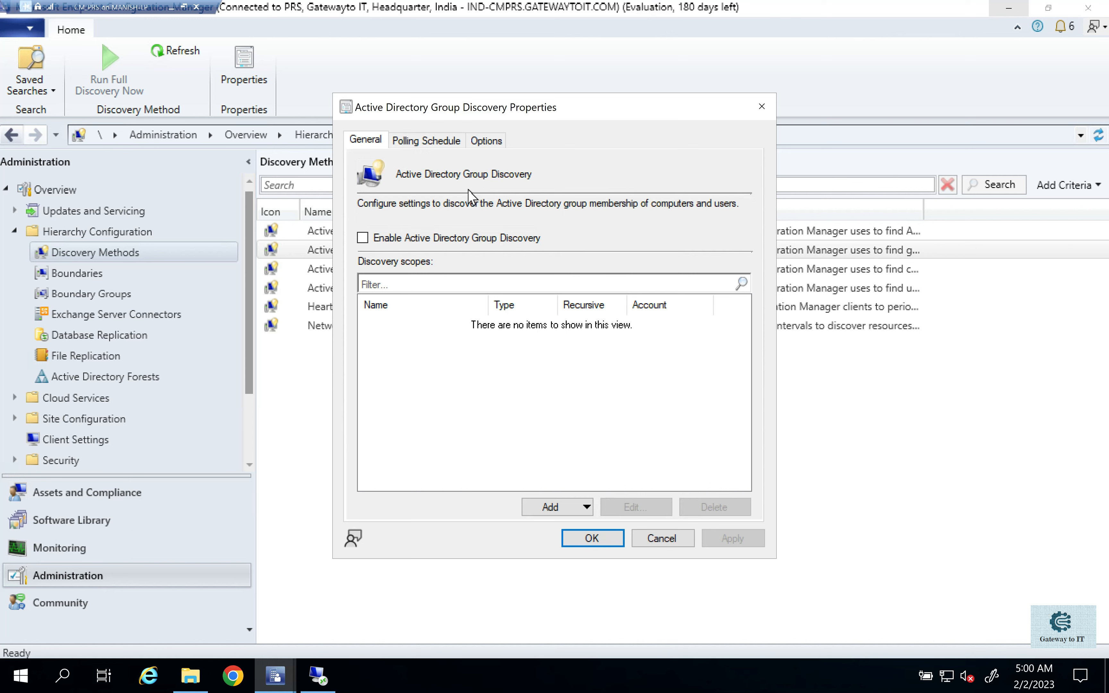
- Examine the group discovery options for excluding computers and distribution groups, and return to the general settings
{"action": "left_click", "coordinate": [485, 141]}
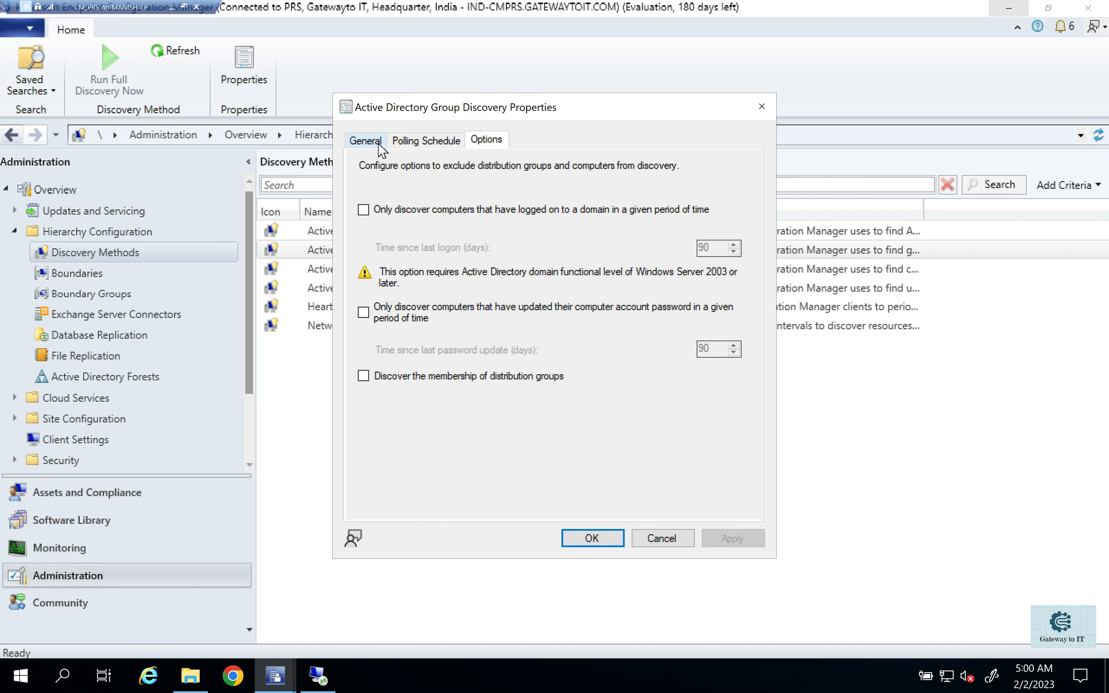
{"action": "left_click", "coordinate": [366, 140]}
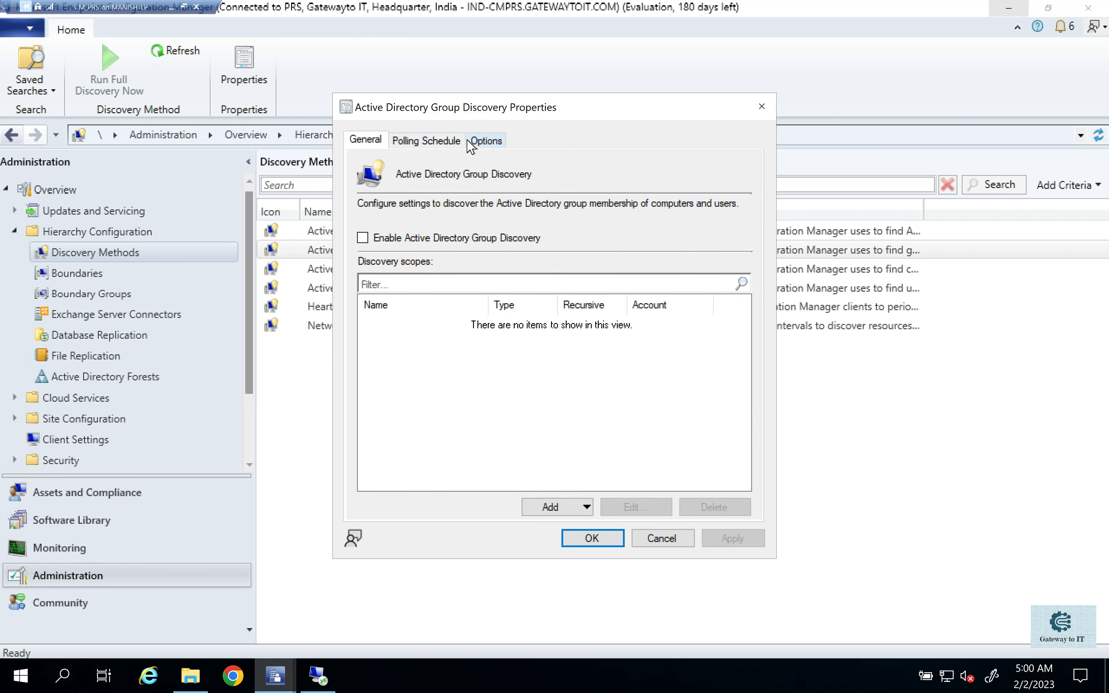
{"action": "left_click", "coordinate": [487, 141]}
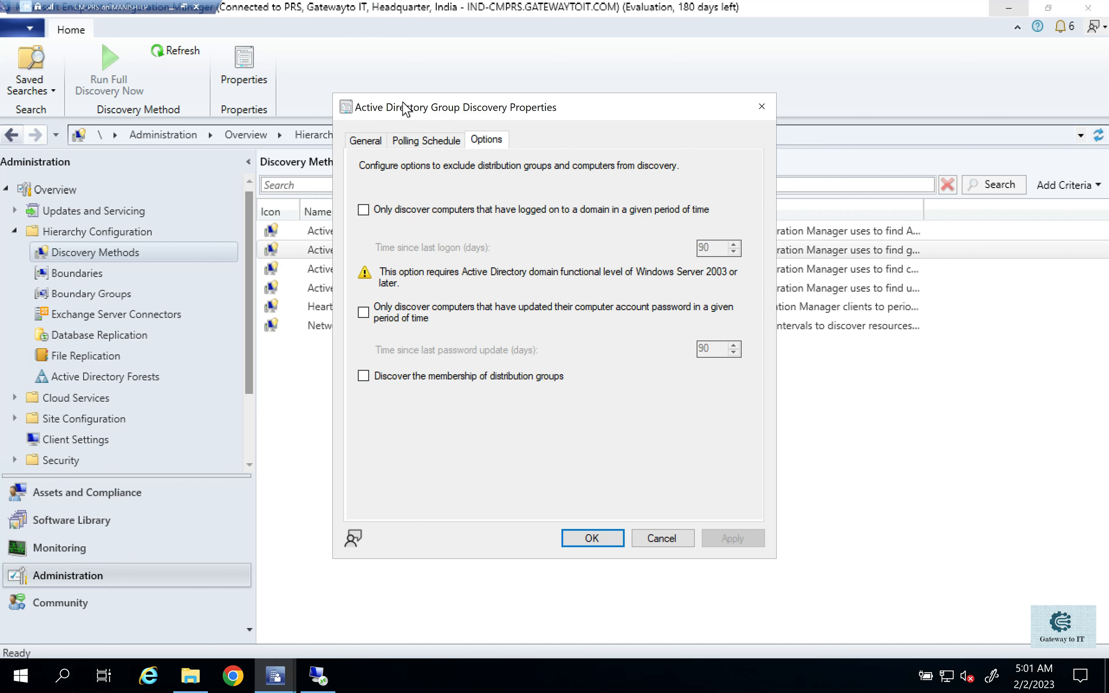
{"action": "left_click", "coordinate": [371, 142]}
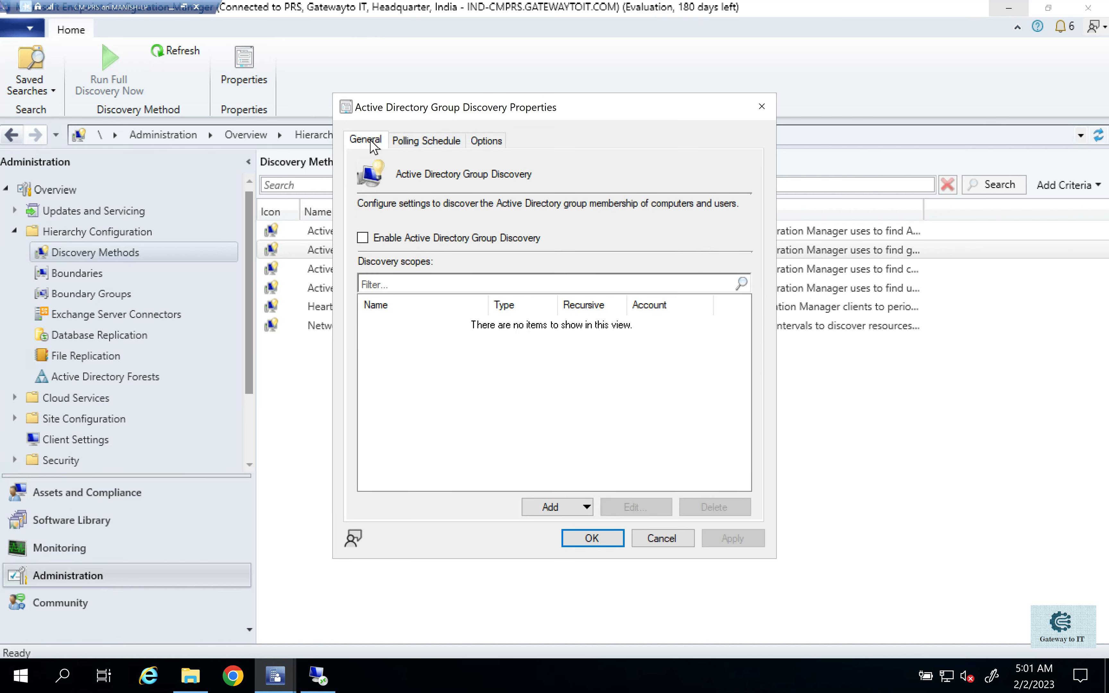
- Enable Active Directory Group Discovery and start a new groups discovery scope named Sale
{"action": "left_click", "coordinate": [362, 241]}
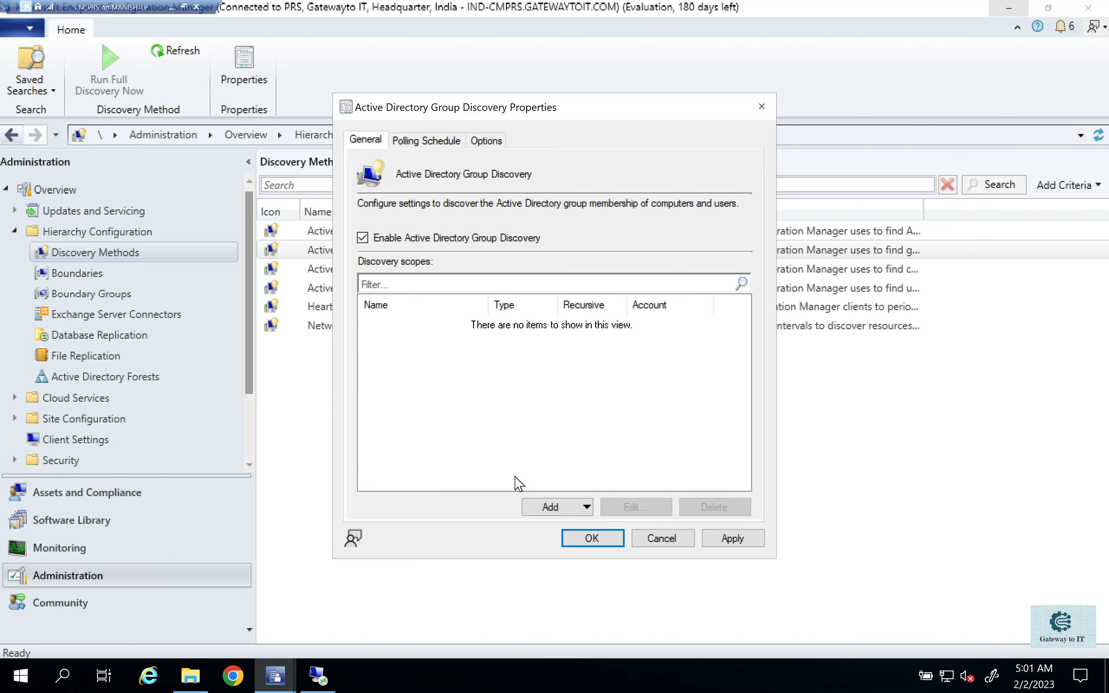
{"action": "left_click", "coordinate": [550, 507]}
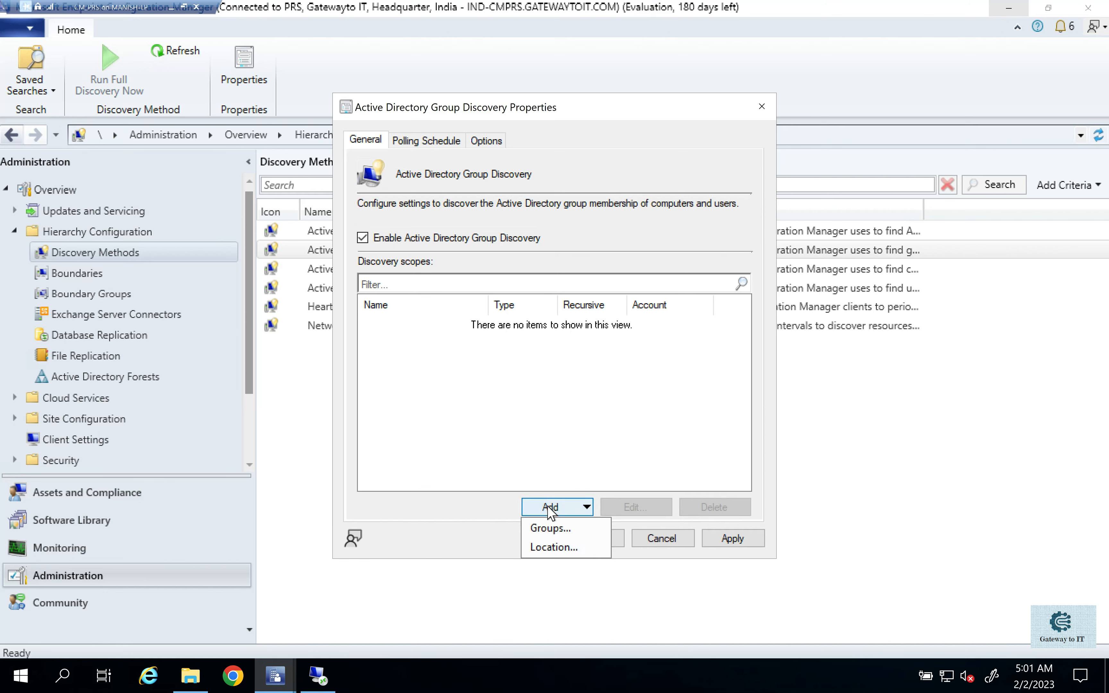
{"action": "left_click", "coordinate": [548, 526]}
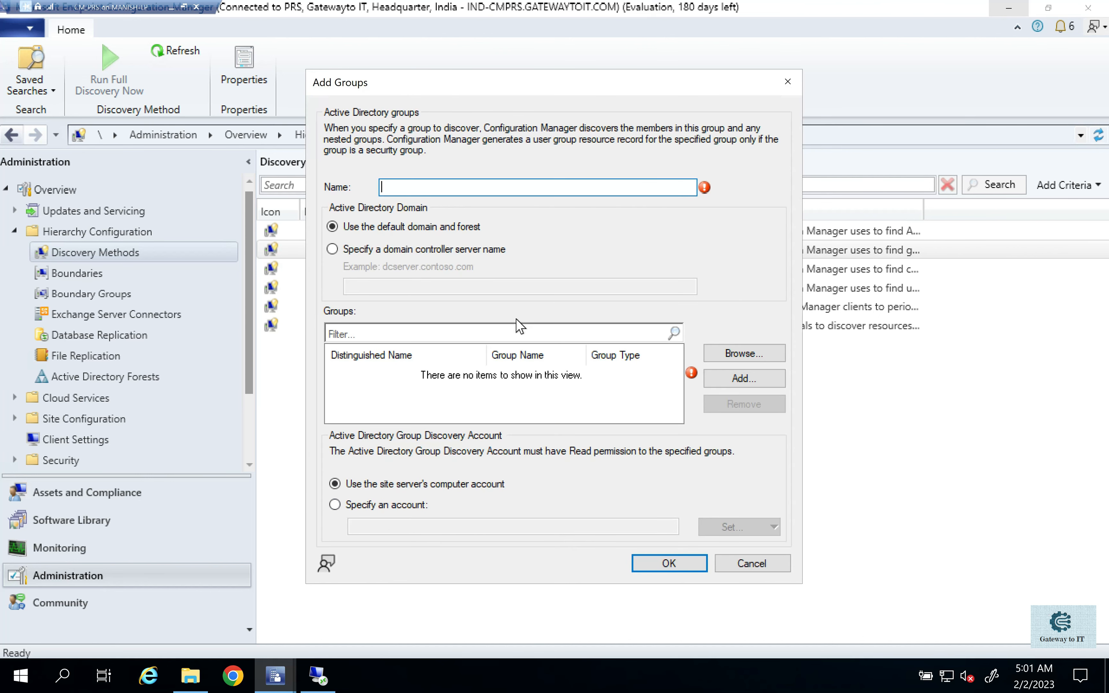
{"action": "type", "text": "Sale"}
{"action": "mouse_move", "coordinate": [431, 187]}
{"action": "left_mouse_down"}
{"action": "mouse_move", "coordinate": [384, 188]}
{"action": "mouse_move", "coordinate": [415, 188]}
{"action": "left_mouse_up"}
- Search the directory for groups matching "Sale" and add both Sales-Users and Sales-VM to the scope
{"action": "left_click", "coordinate": [768, 358]}
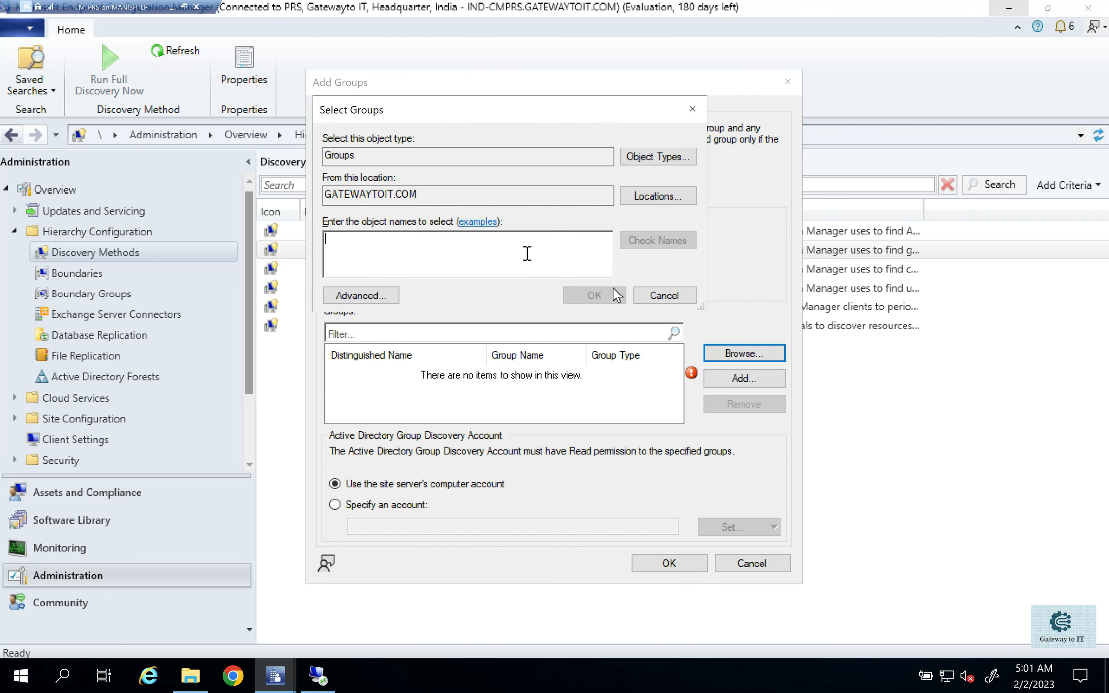
{"action": "type", "text": "Sale"}
{"action": "key", "text": "Return"}
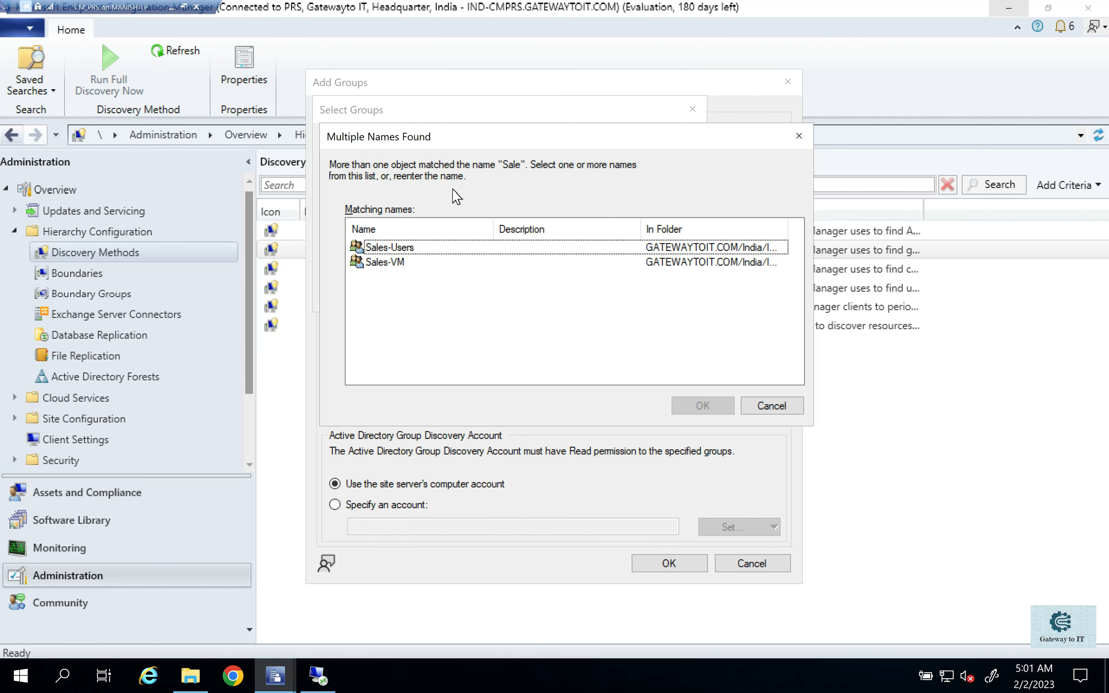
{"action": "left_click", "coordinate": [388, 250]}
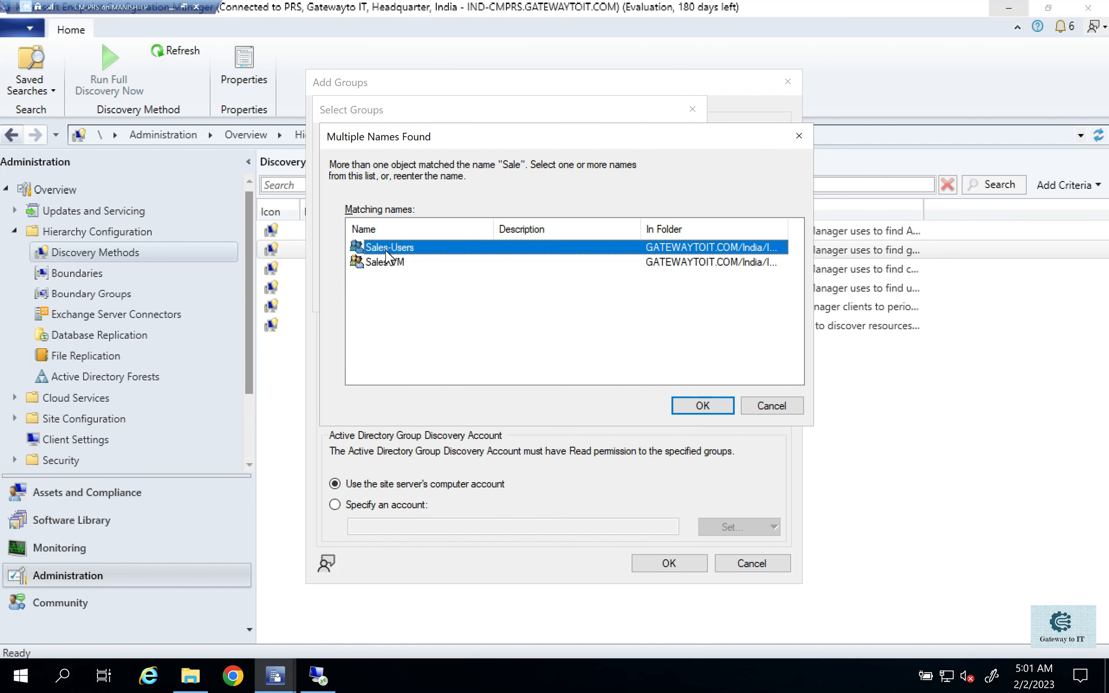
{"action": "left_click", "coordinate": [386, 264]}
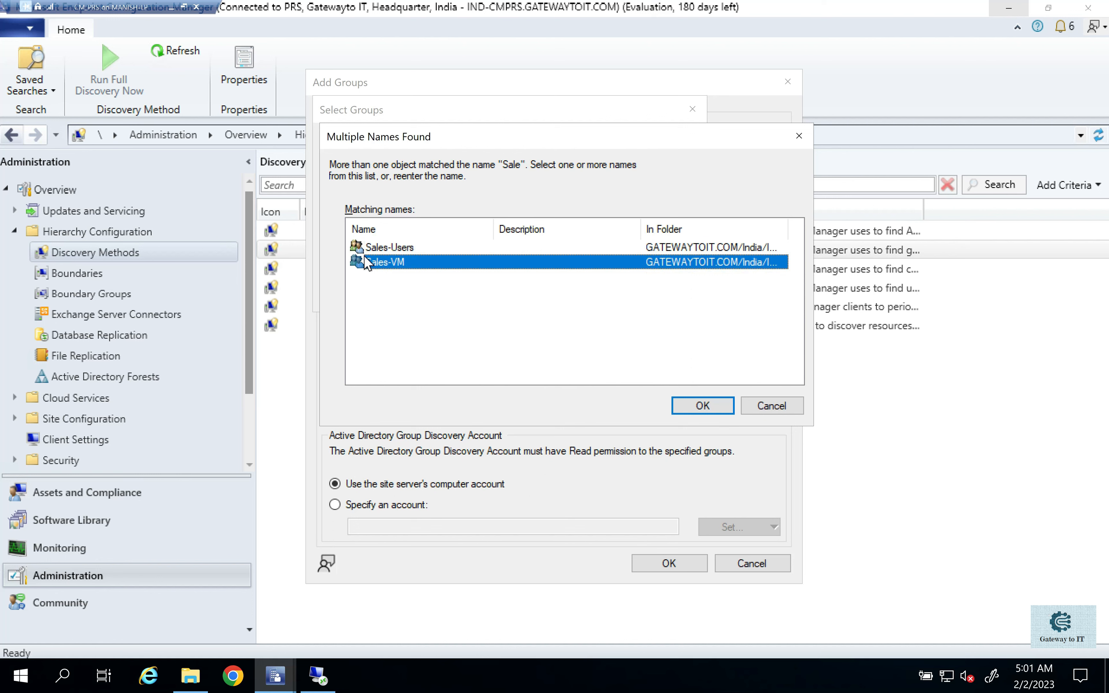
{"action": "left_click", "coordinate": [373, 250]}
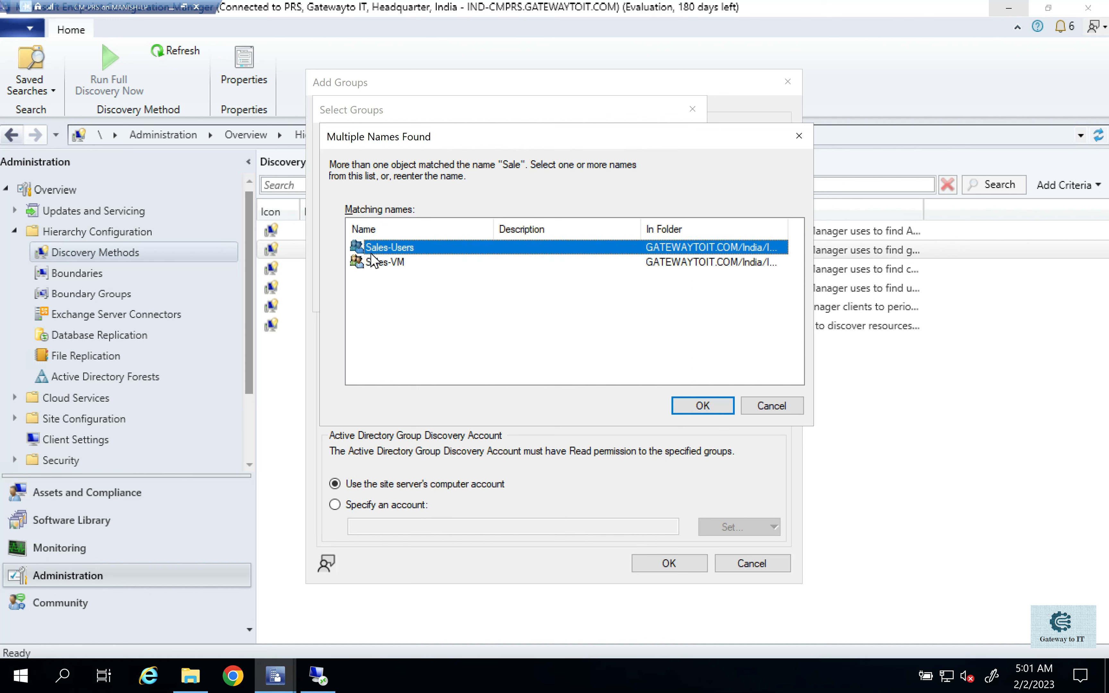
{"action": "left_click", "coordinate": [372, 264]}
{"action": "left_click", "coordinate": [387, 250], "text": "ctrl"}
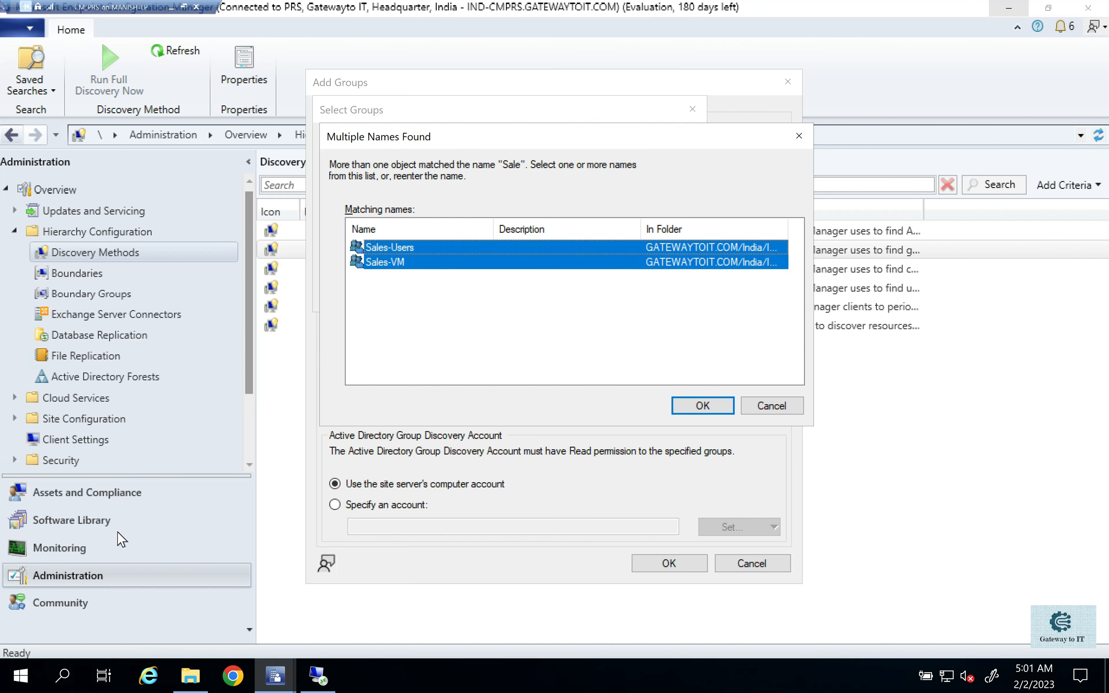
{"action": "left_click", "coordinate": [727, 406]}
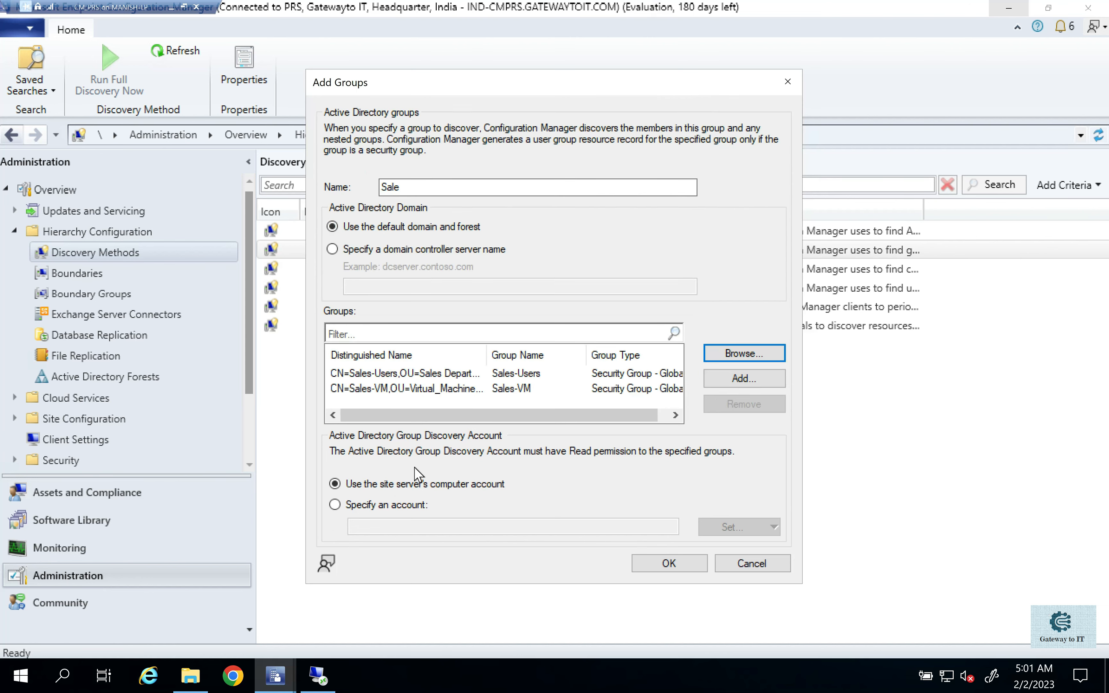
- Set the existing GATEWAYTOIT\Administrator account as the group discovery account and save the Sale scope
{"action": "left_click", "coordinate": [409, 510]}
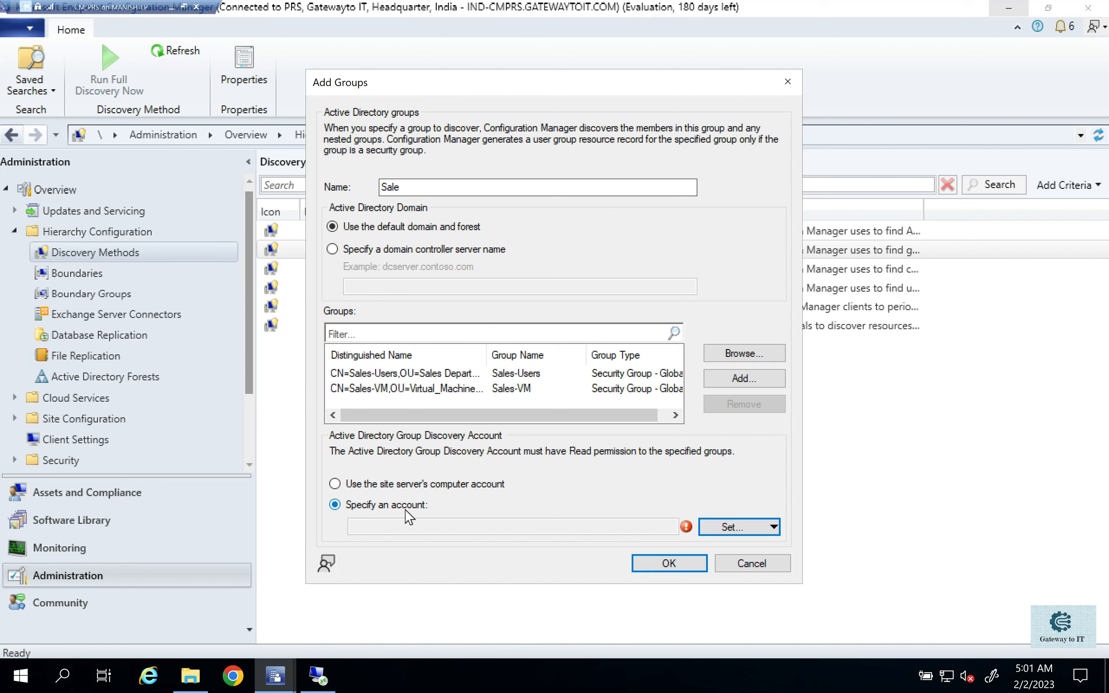
{"action": "left_click", "coordinate": [732, 527]}
{"action": "left_click", "coordinate": [739, 547]}
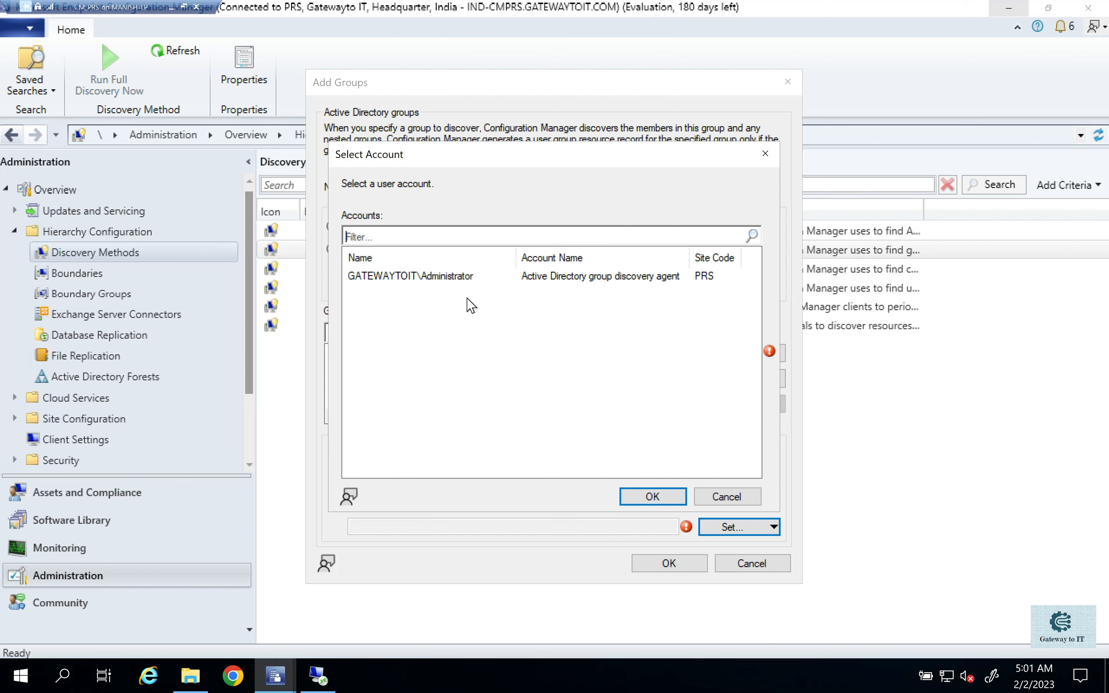
{"action": "left_click", "coordinate": [433, 277]}
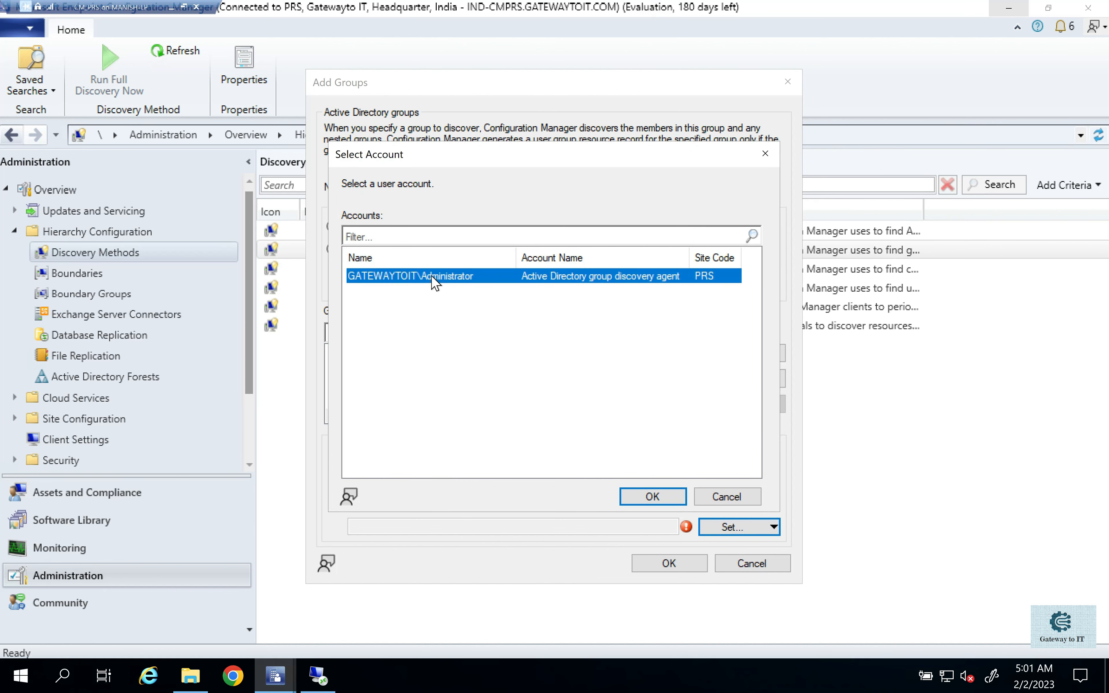
{"action": "left_click", "coordinate": [664, 494]}
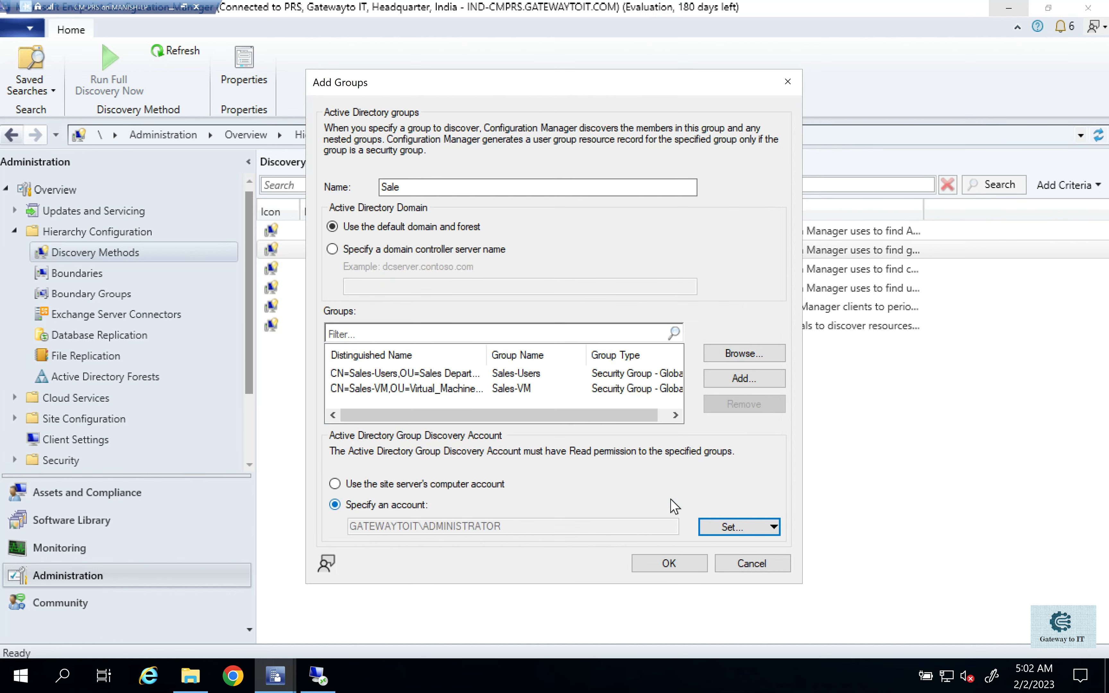
{"action": "left_click", "coordinate": [669, 564]}
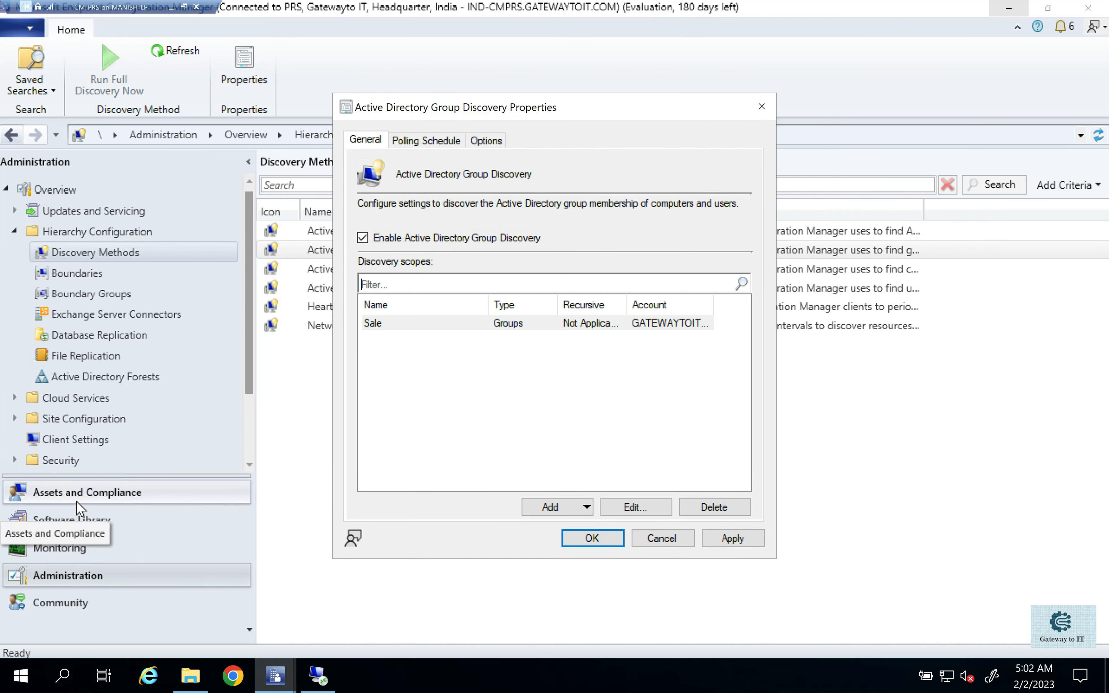
- Check the current device and user lists in Assets and Compliance before running group discovery
{"action": "key", "text": "Return"}
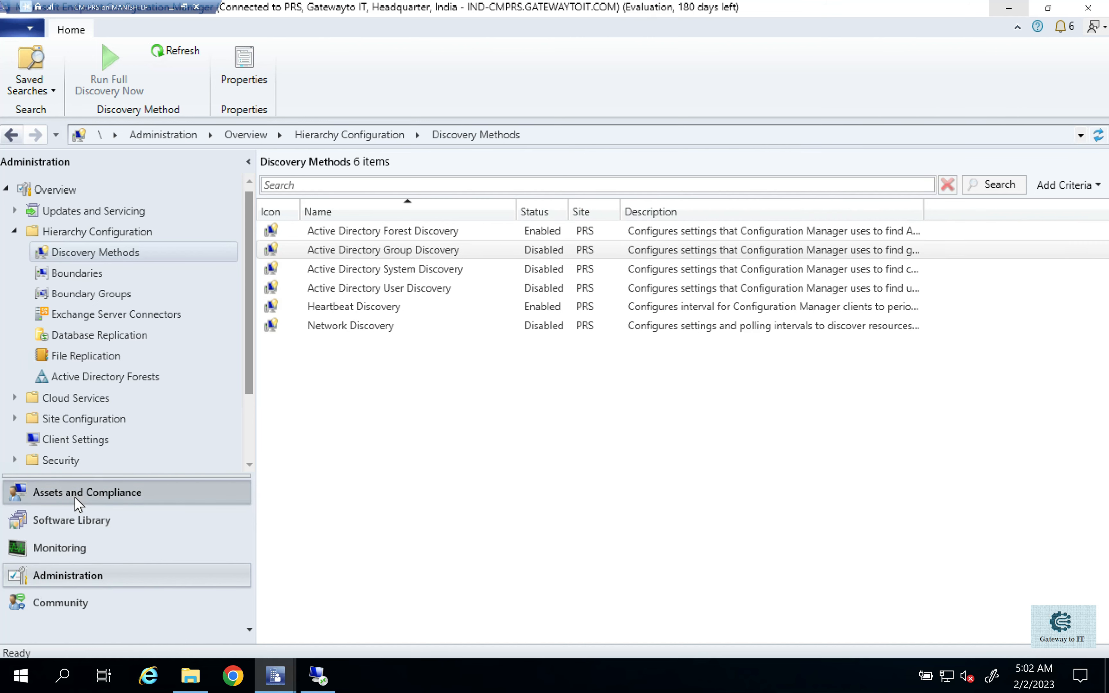
{"action": "left_click", "coordinate": [75, 498]}
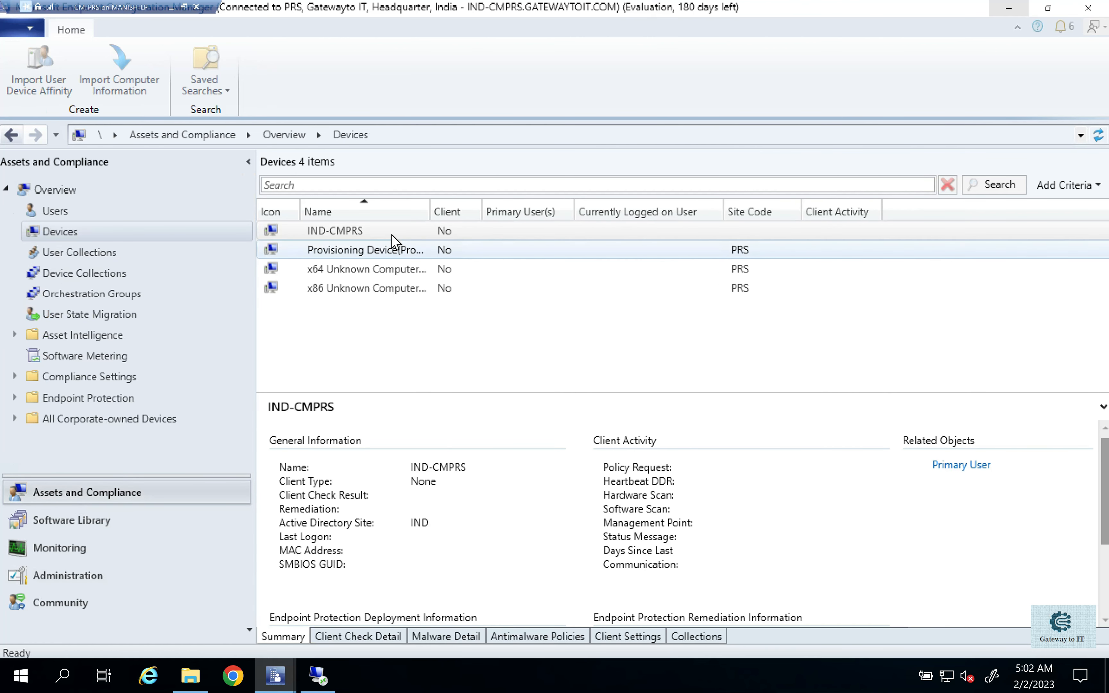
{"action": "left_click", "coordinate": [358, 234]}
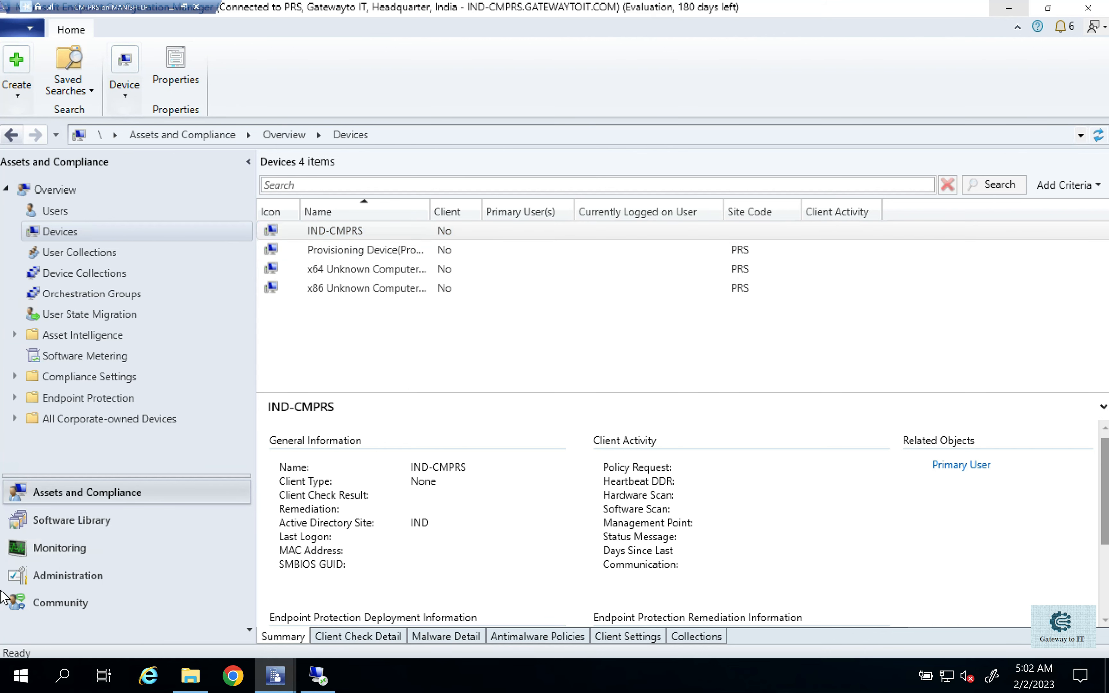
{"action": "left_click", "coordinate": [52, 211]}
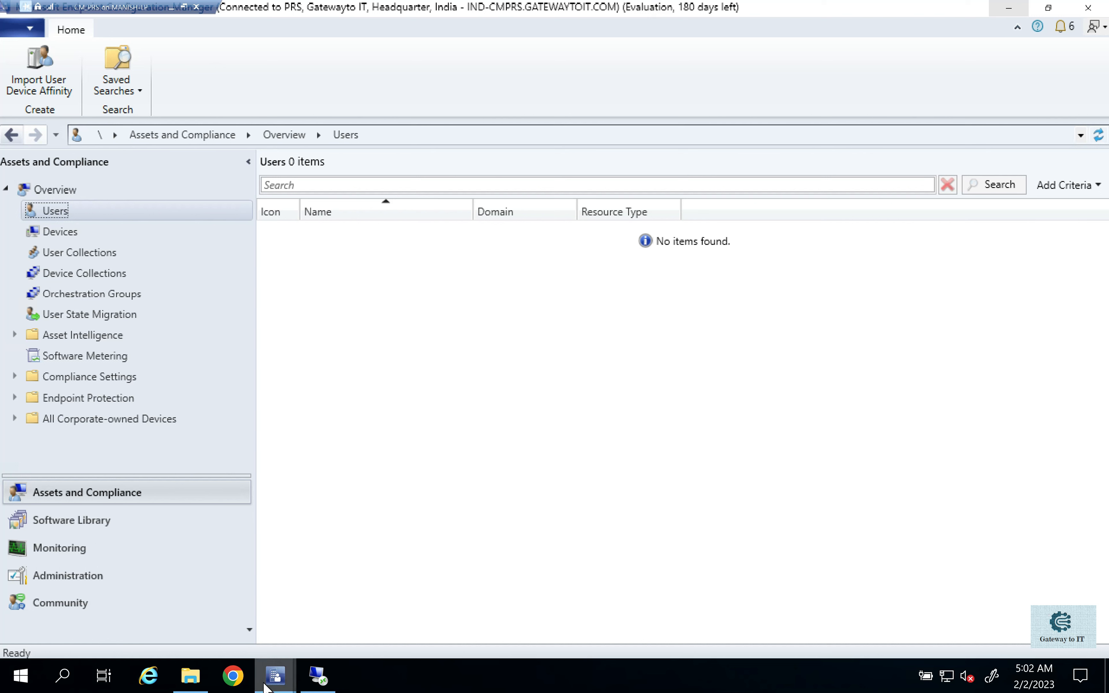
- Return to the Active Directory Group Discovery properties, apply the settings and agree to run full discovery as soon as possible
{"action": "left_click", "coordinate": [277, 680]}
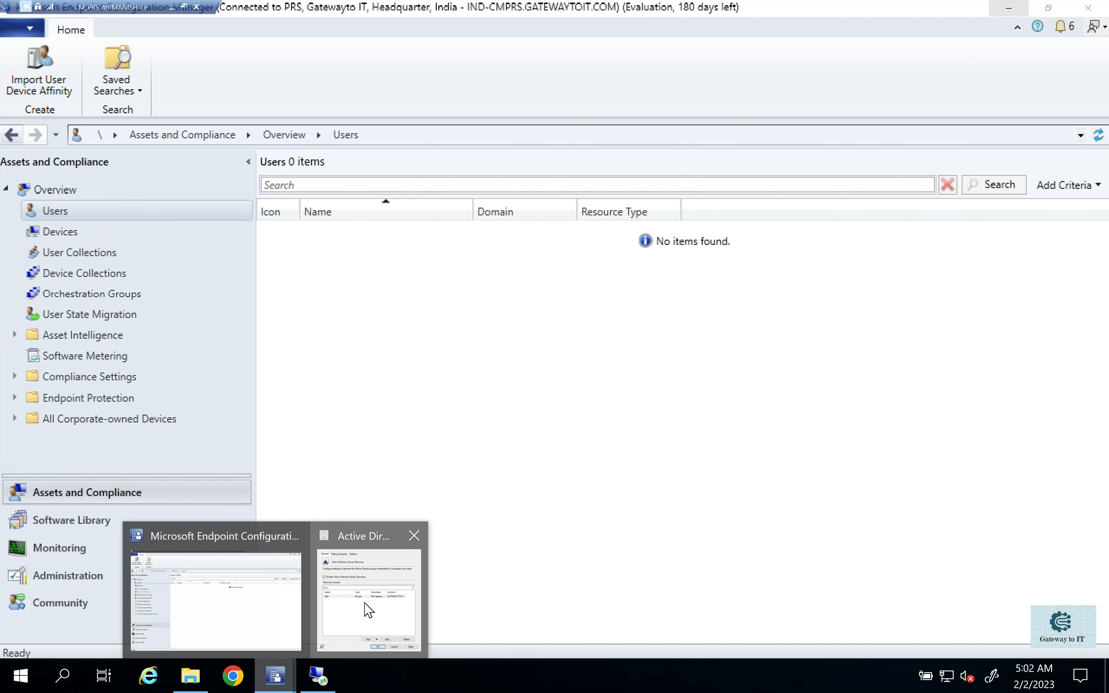
{"action": "left_click", "coordinate": [364, 605]}
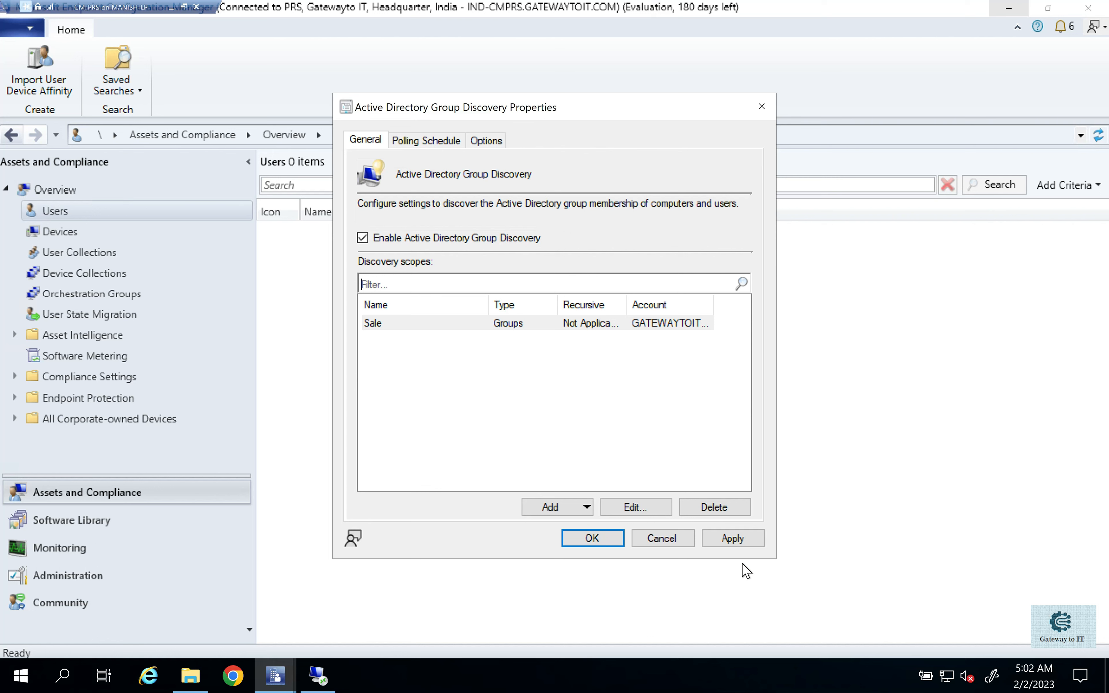
{"action": "left_click", "coordinate": [733, 539]}
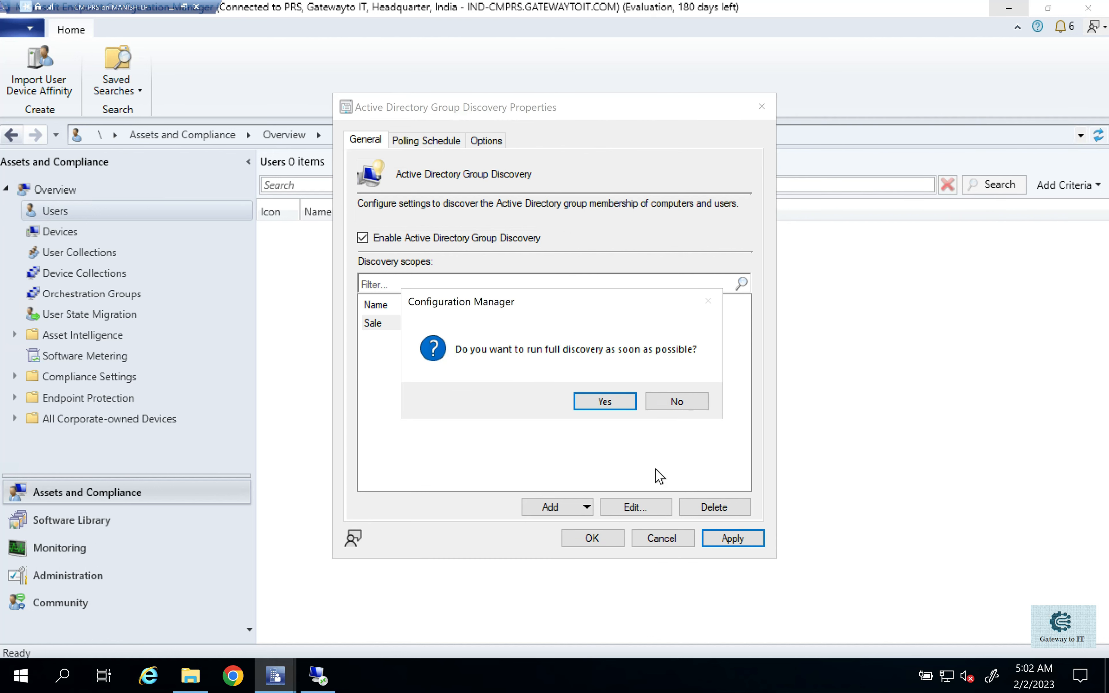
{"action": "left_click", "coordinate": [601, 404]}
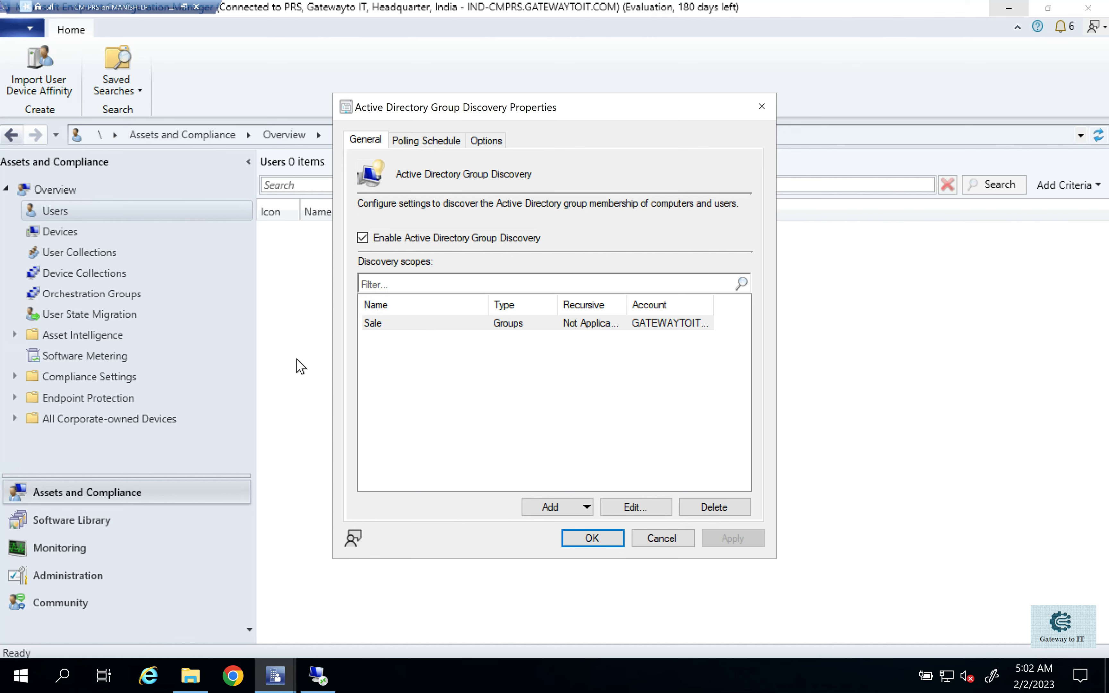
- Open adsgdis.log from the Configuration Manager Logs folder and examine the group discovery entries for the sales locations
{"action": "left_click", "coordinate": [190, 675]}
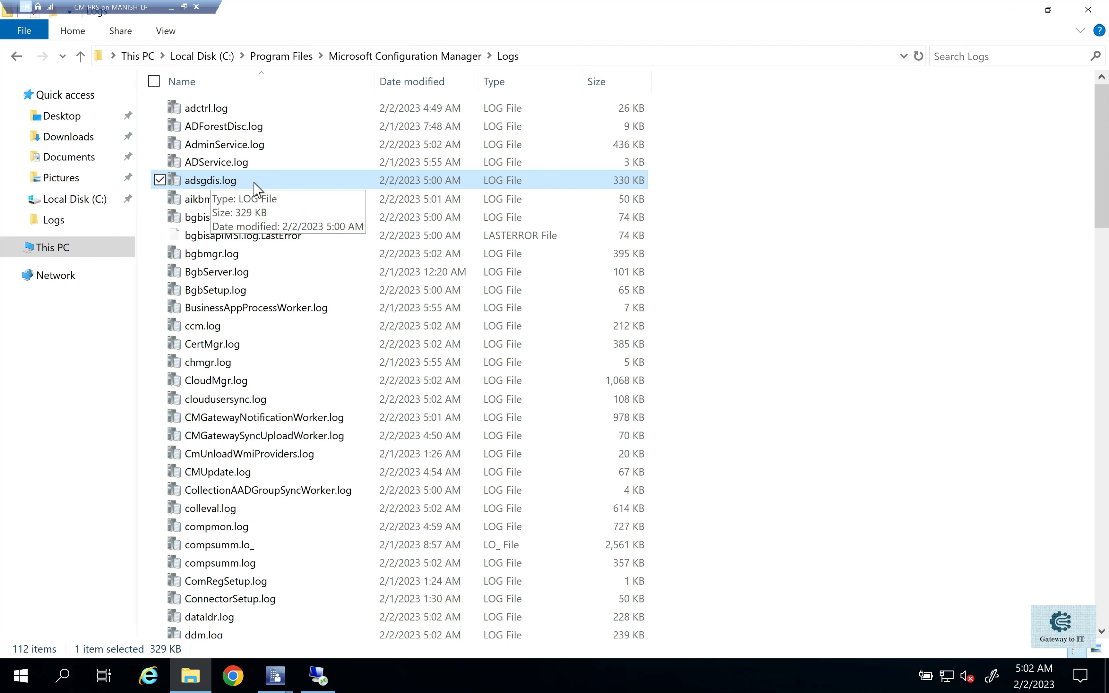
{"action": "double_click", "coordinate": [254, 184]}
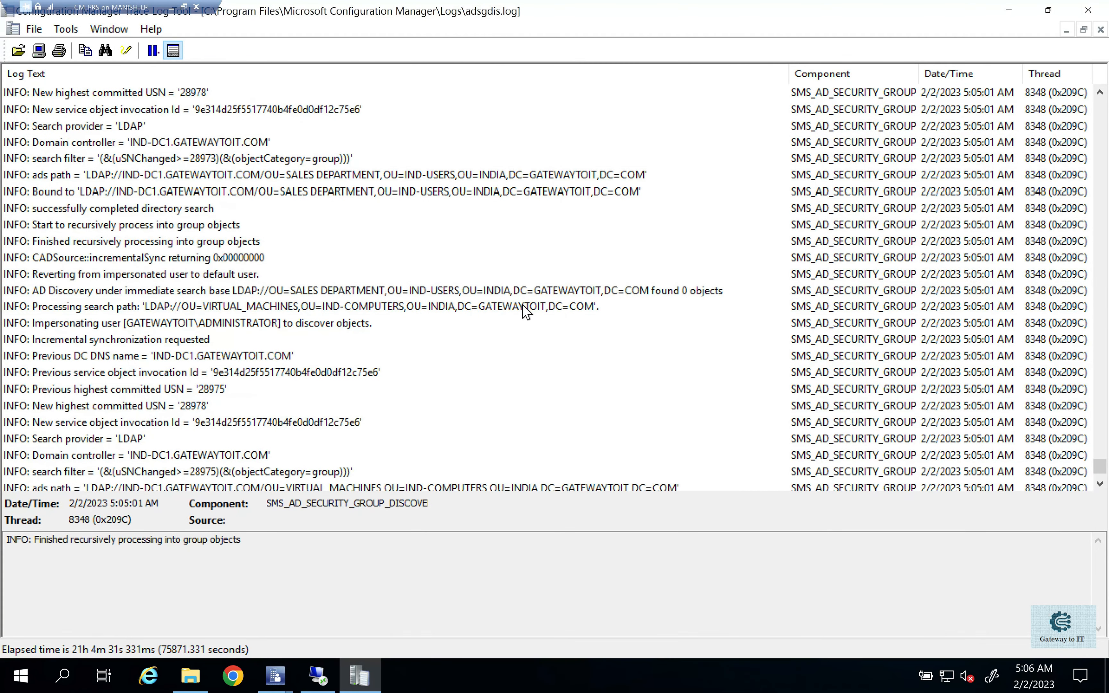
{"action": "scroll", "coordinate": [522, 305], "scroll_direction": "up", "scroll_amount": 3}
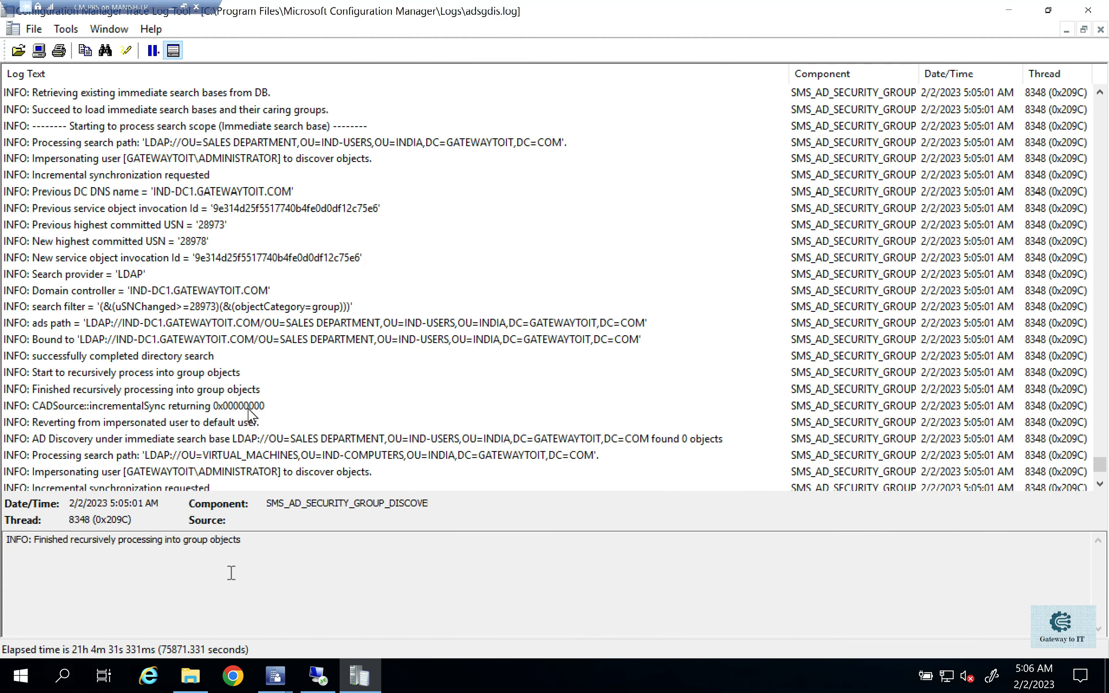
- Return to the Configuration Manager console and inspect the discovered device IND01, the sales users and the Sales-Users and Sales-VM groups
{"action": "left_click", "coordinate": [275, 675]}
{"action": "left_click", "coordinate": [242, 638]}
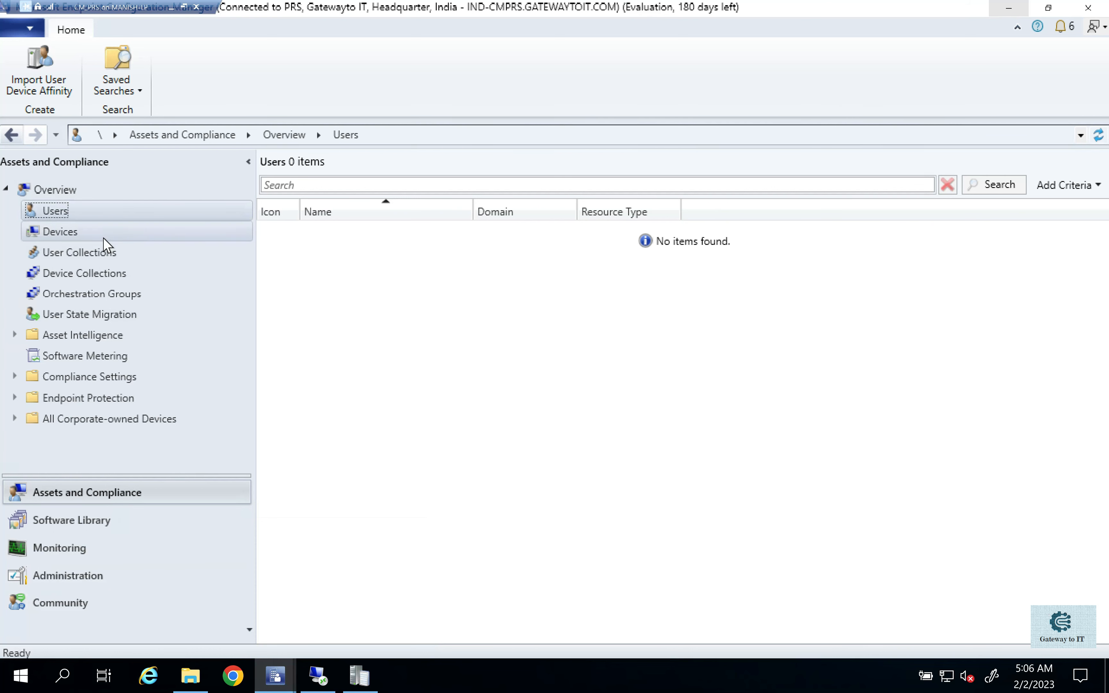
{"action": "left_click", "coordinate": [93, 235]}
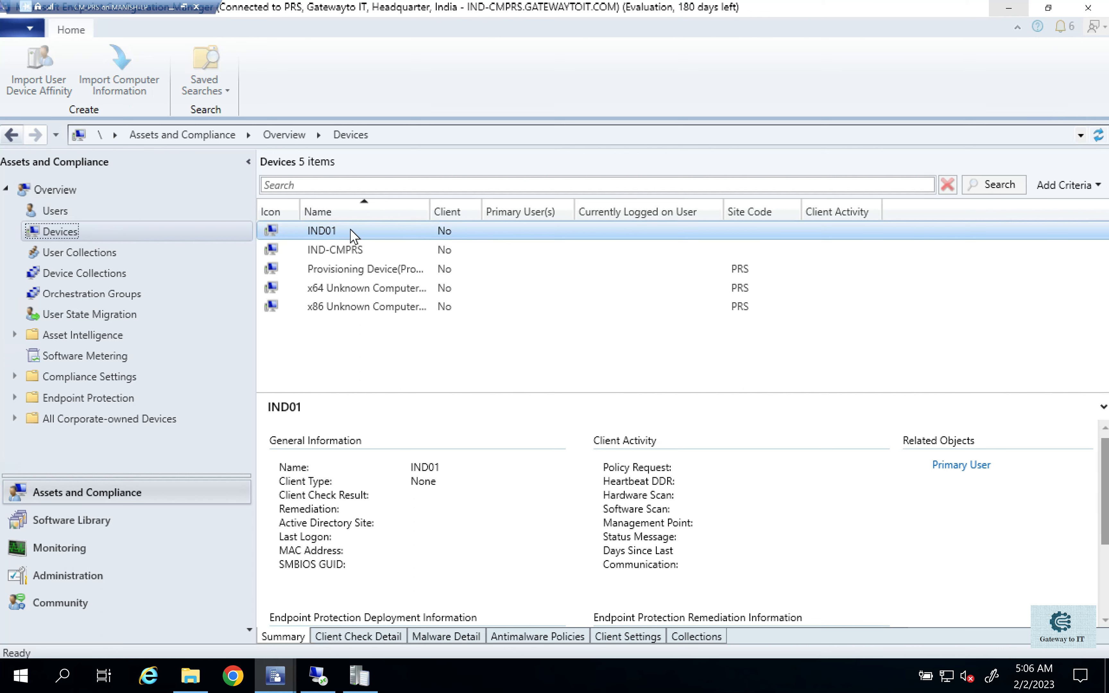
{"action": "left_click", "coordinate": [327, 236]}
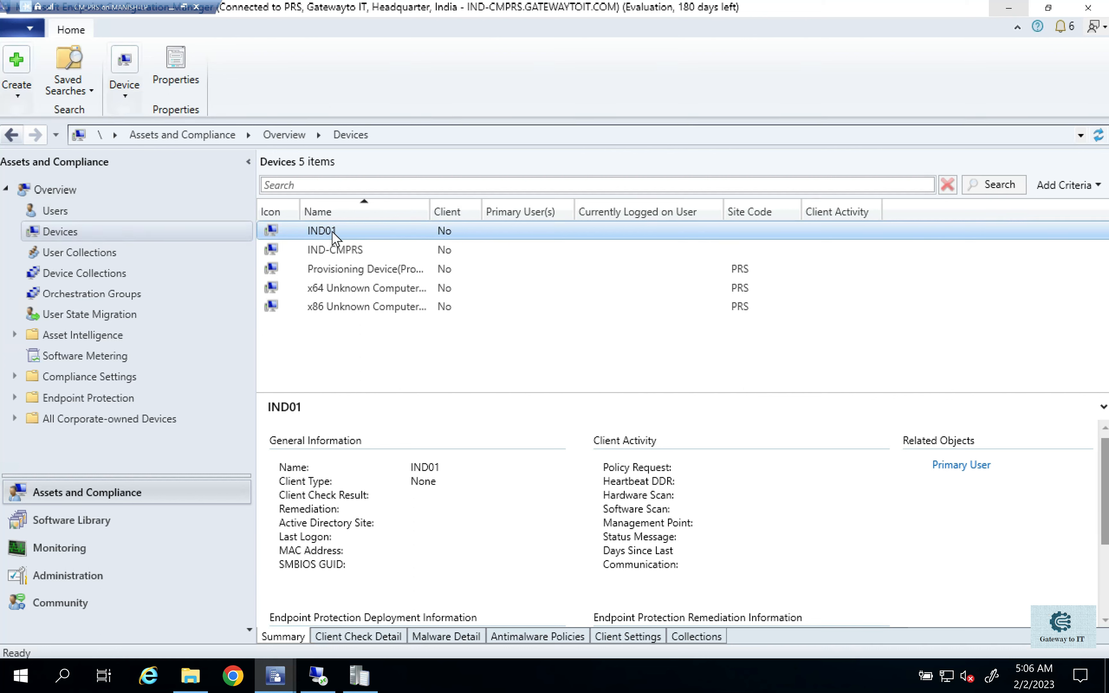
{"action": "left_click", "coordinate": [148, 214]}
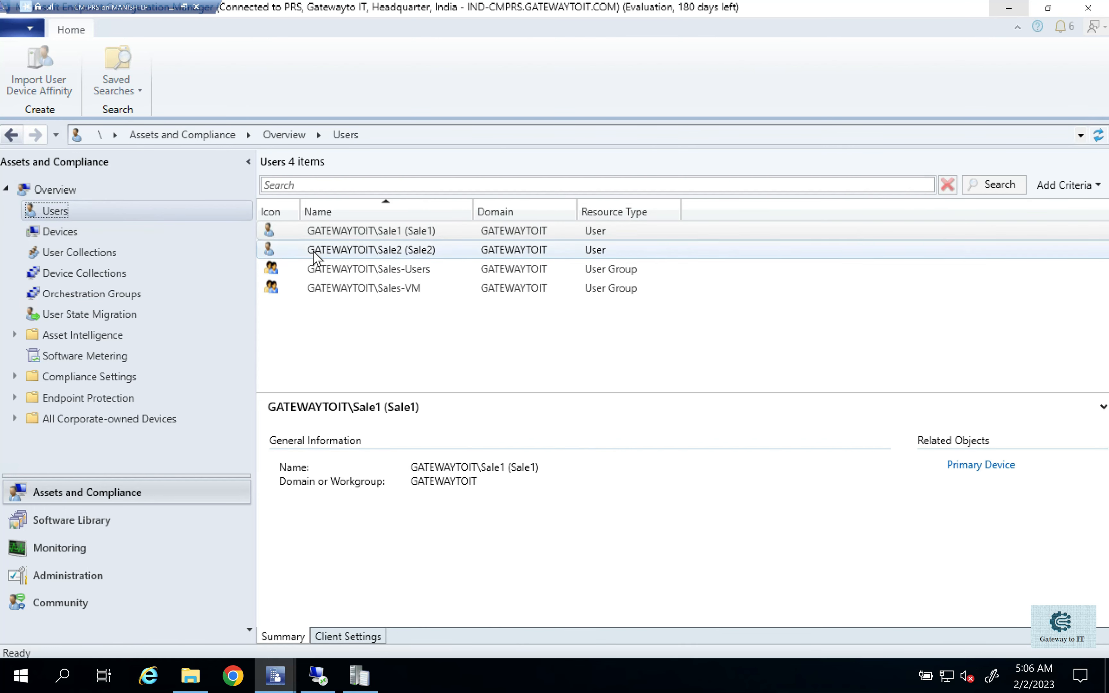
{"action": "left_click", "coordinate": [398, 251]}
{"action": "left_click", "coordinate": [388, 272]}
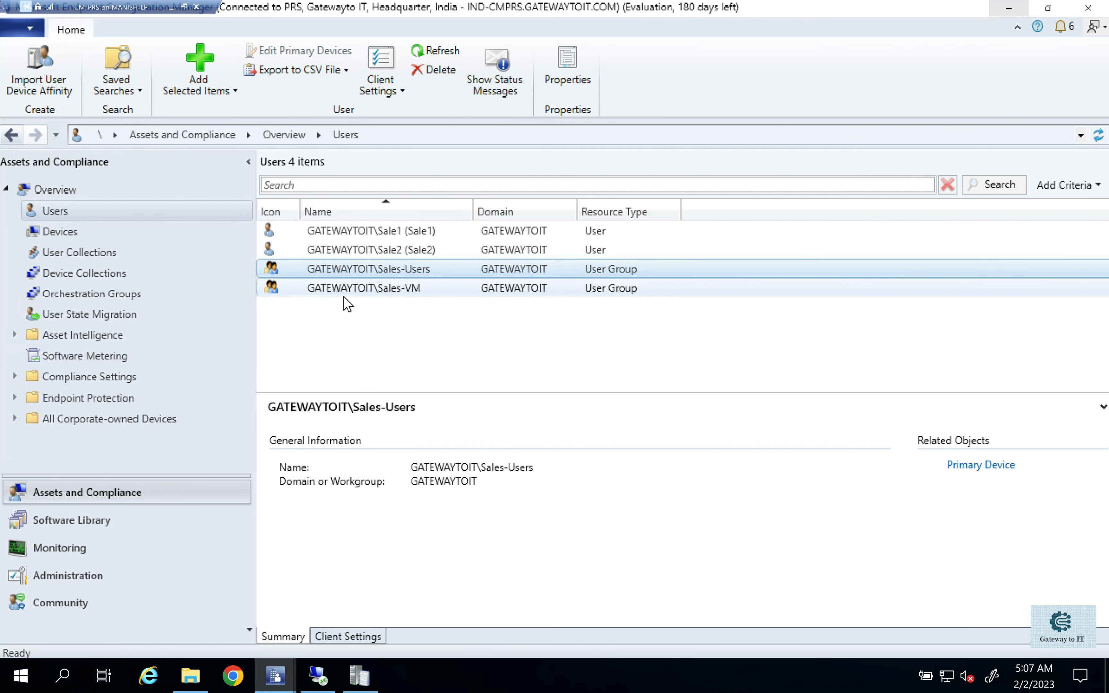
{"action": "left_click", "coordinate": [360, 290]}
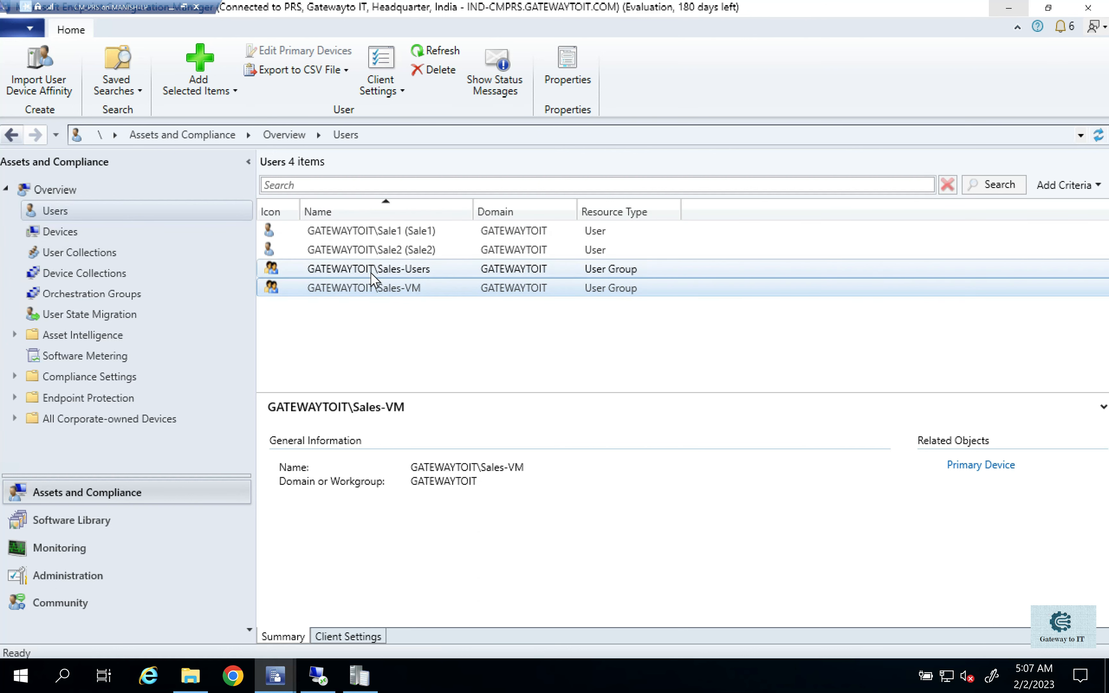
- Reopen the group discovery properties, review the groups and account of the Sale scope, and close it without changes
{"action": "left_click", "coordinate": [290, 665]}
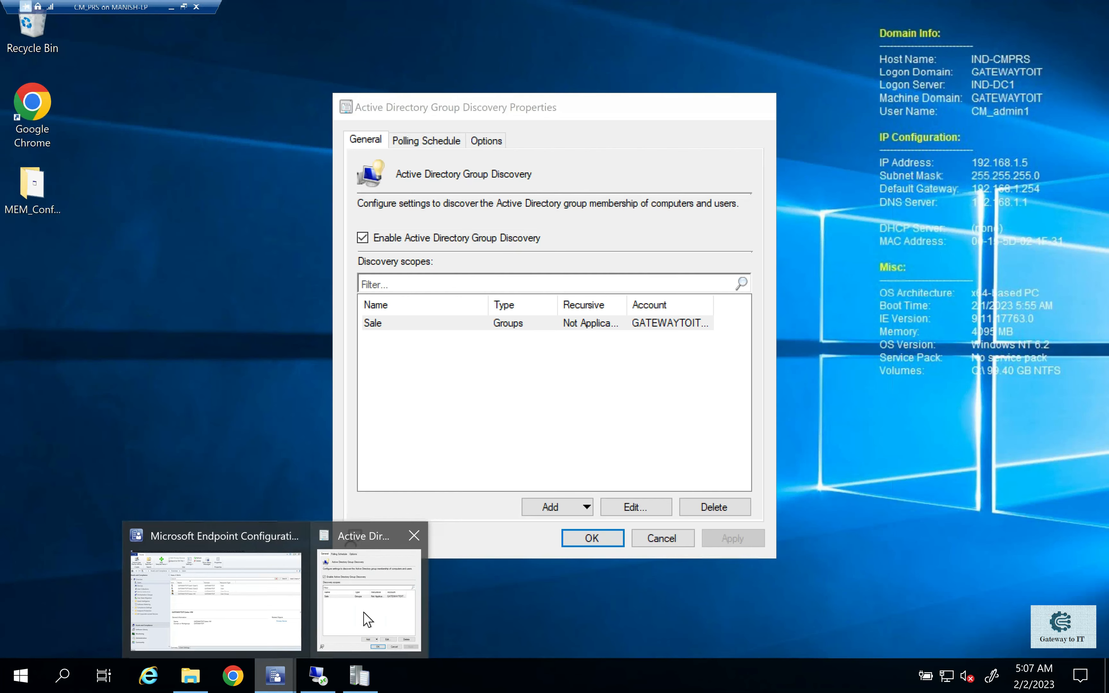
{"action": "left_click", "coordinate": [364, 612]}
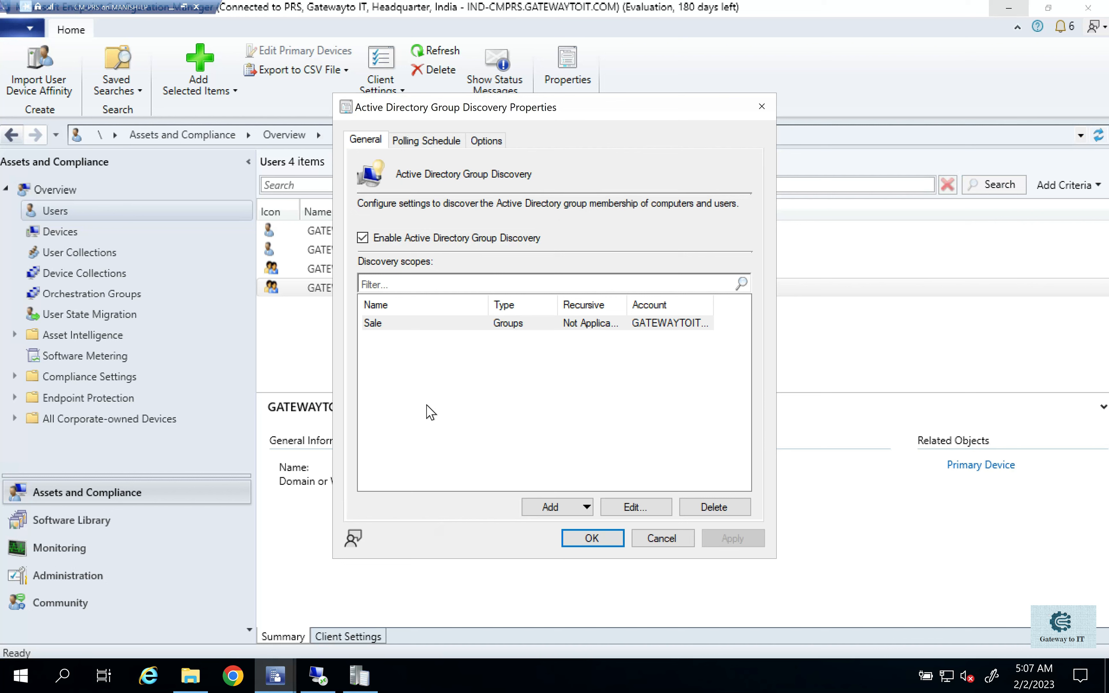
{"action": "left_click", "coordinate": [568, 507]}
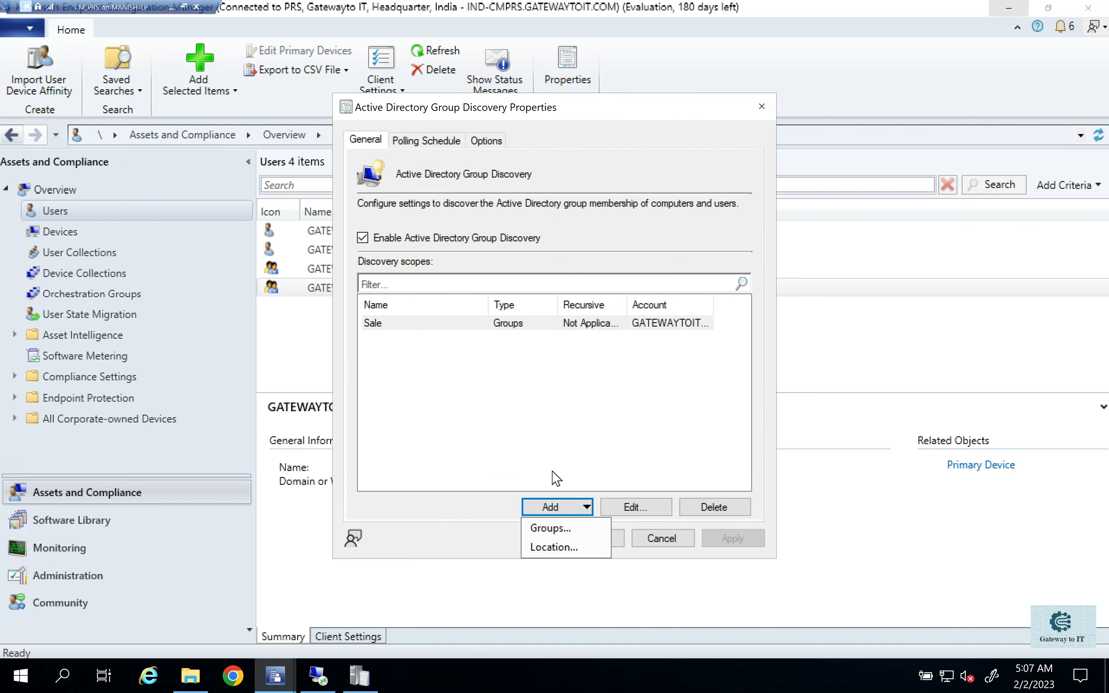
{"action": "left_click", "coordinate": [500, 322]}
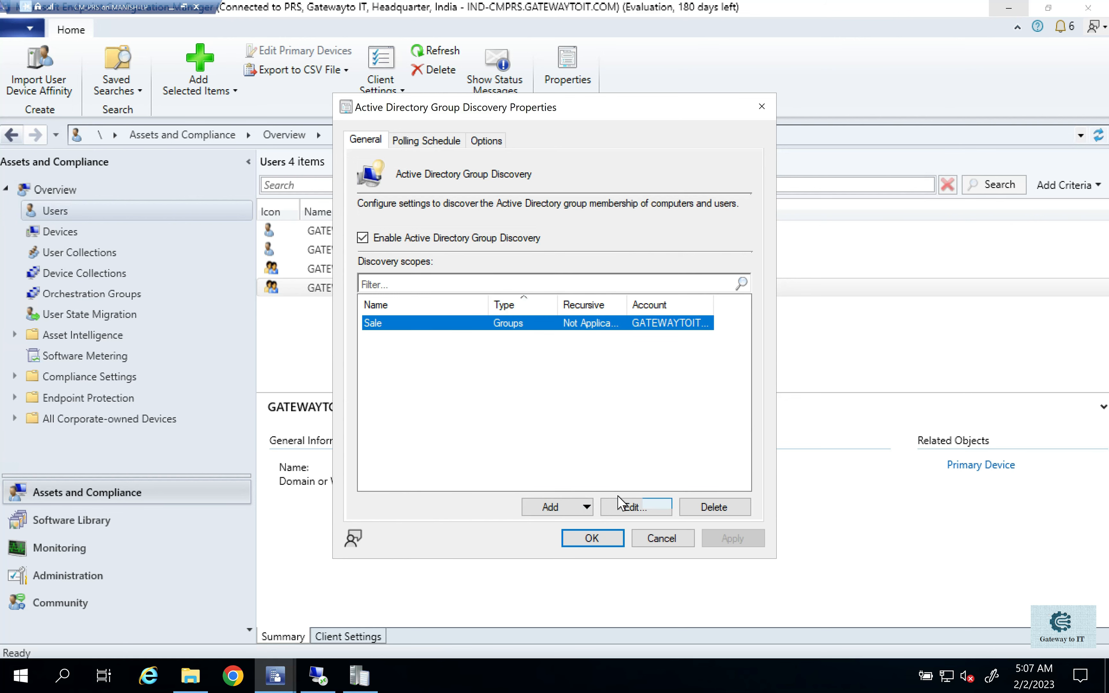
{"action": "left_click", "coordinate": [622, 507]}
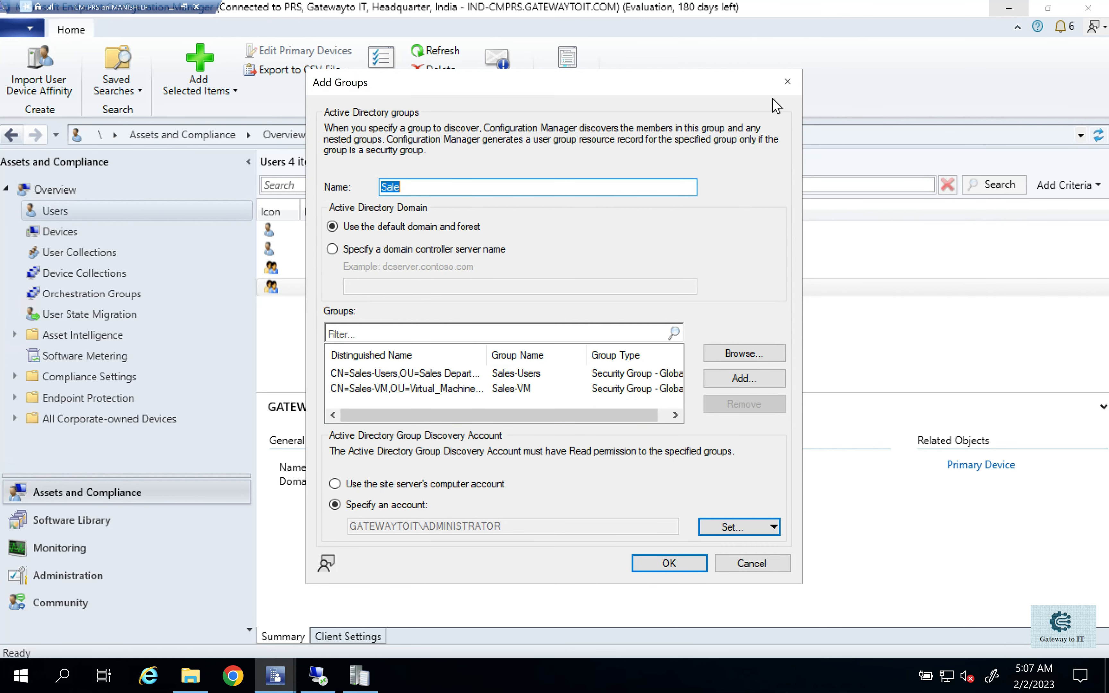
{"action": "left_click", "coordinate": [782, 86]}
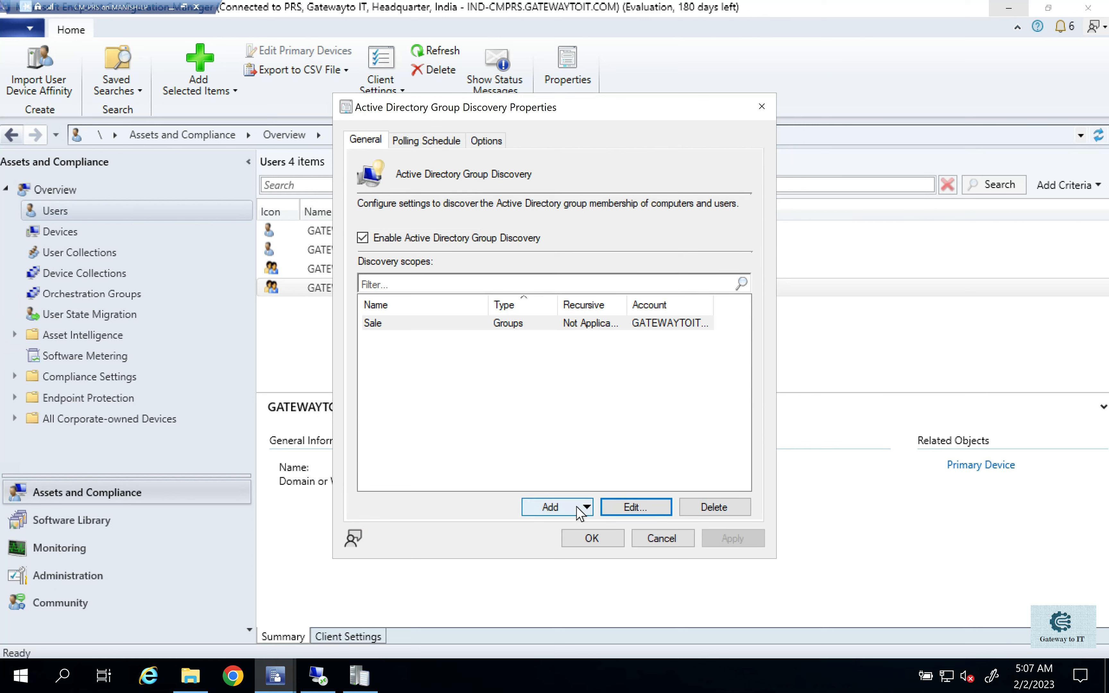
{"action": "left_click", "coordinate": [560, 507]}
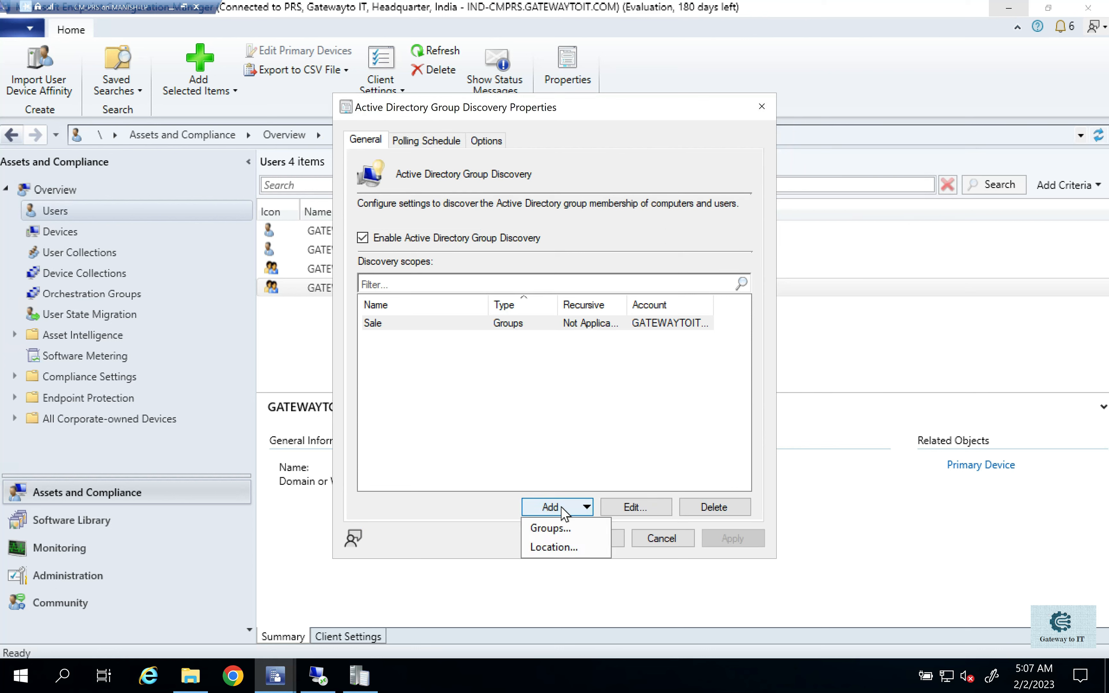
{"action": "left_click", "coordinate": [558, 544]}
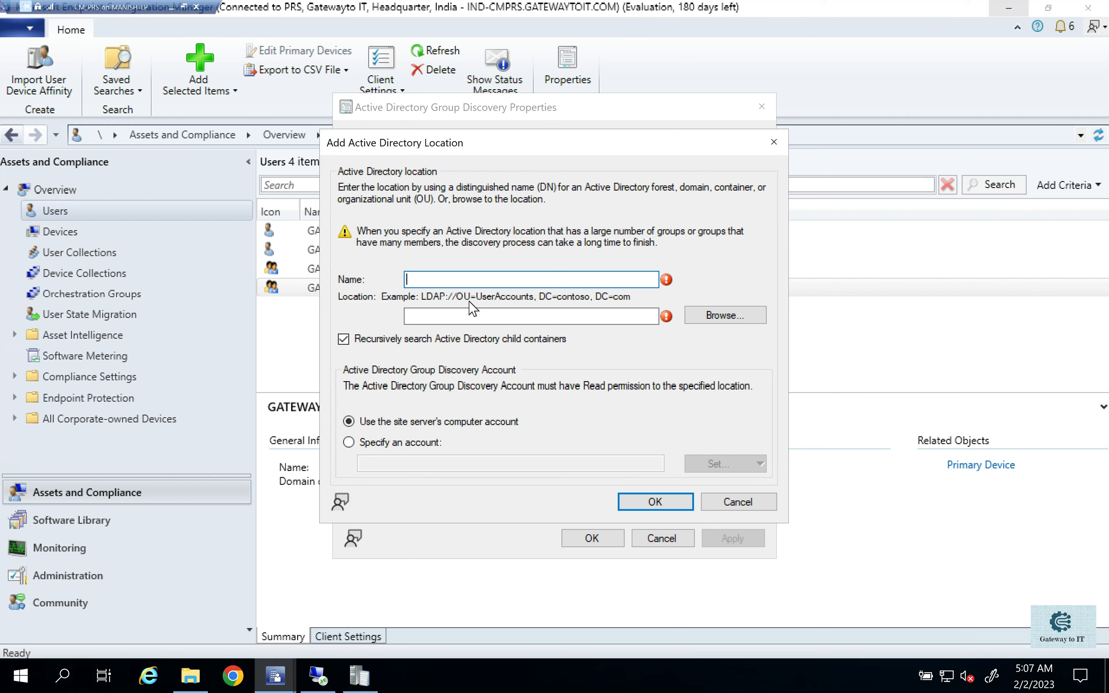
{"action": "type", "text": "Sales"}
{"action": "left_click", "coordinate": [467, 315]}
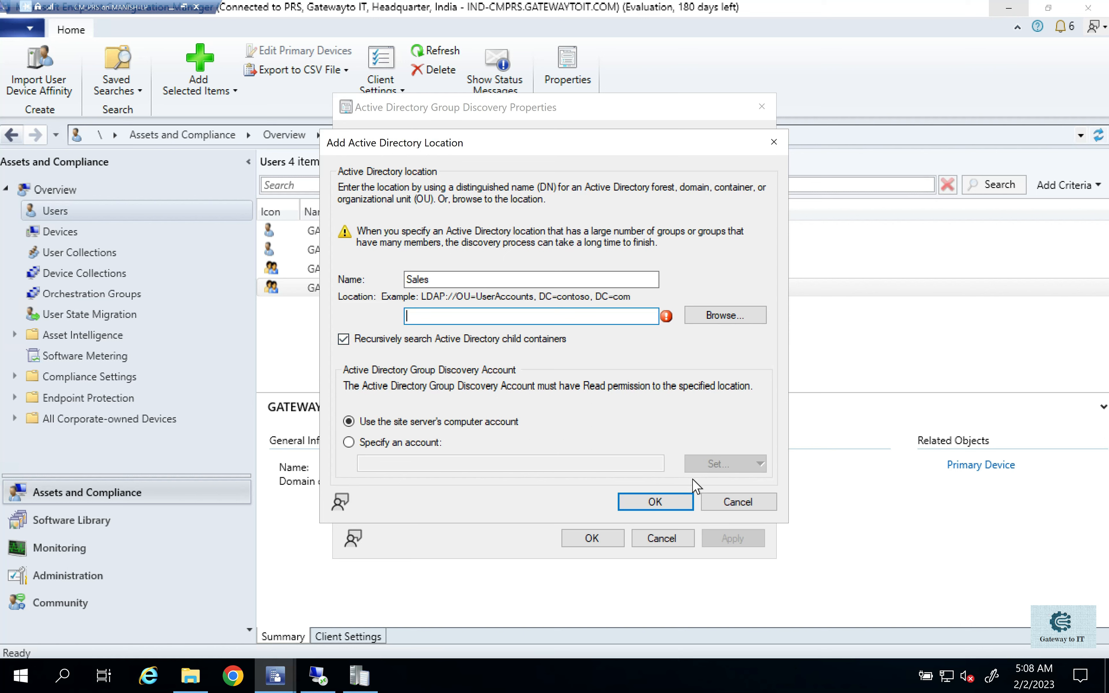
{"action": "left_click", "coordinate": [732, 502]}
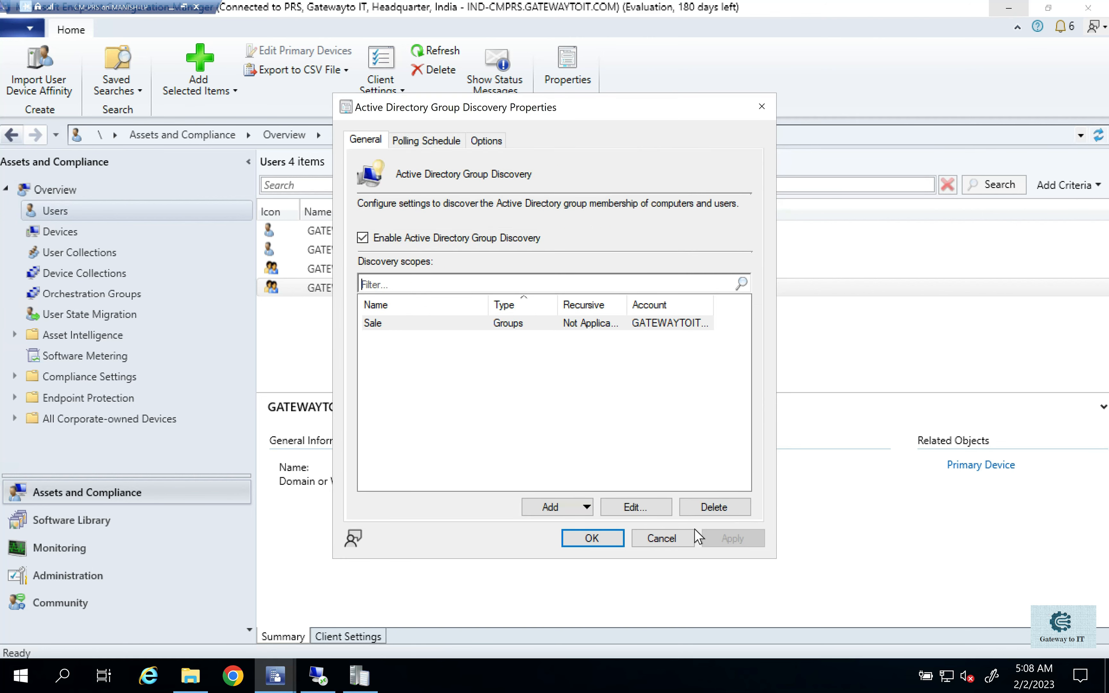
- Review the polling schedule and the last-logon and password-update options of Active Directory Group Discovery, and close the properties without changes
{"action": "left_click", "coordinate": [438, 144]}
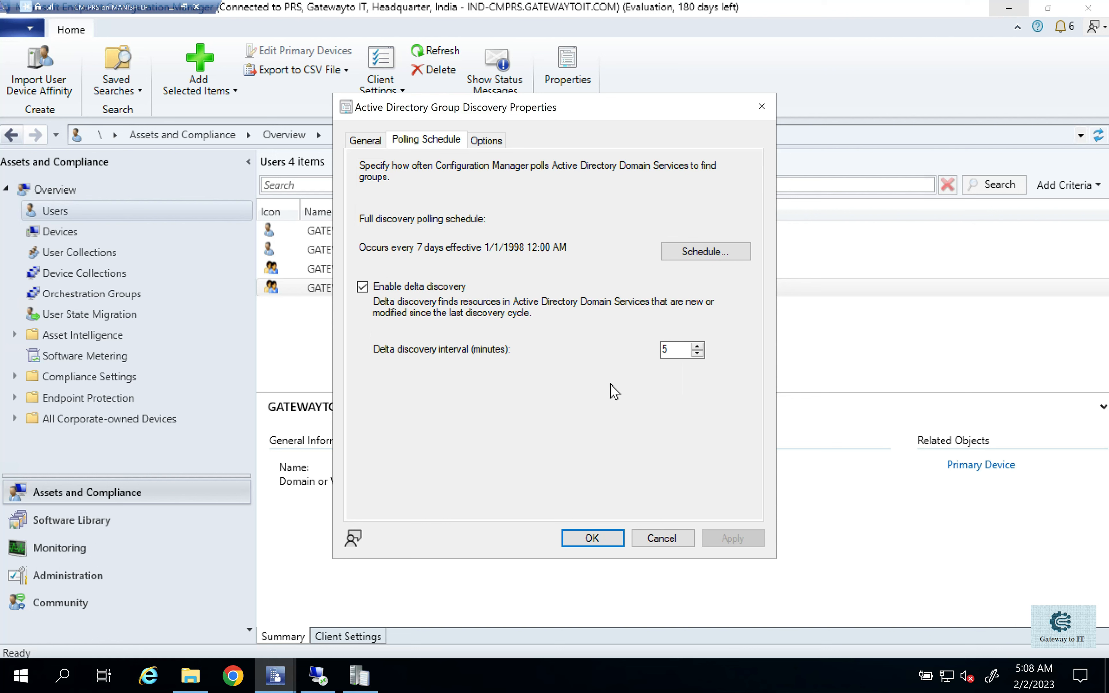
{"action": "left_click", "coordinate": [492, 141]}
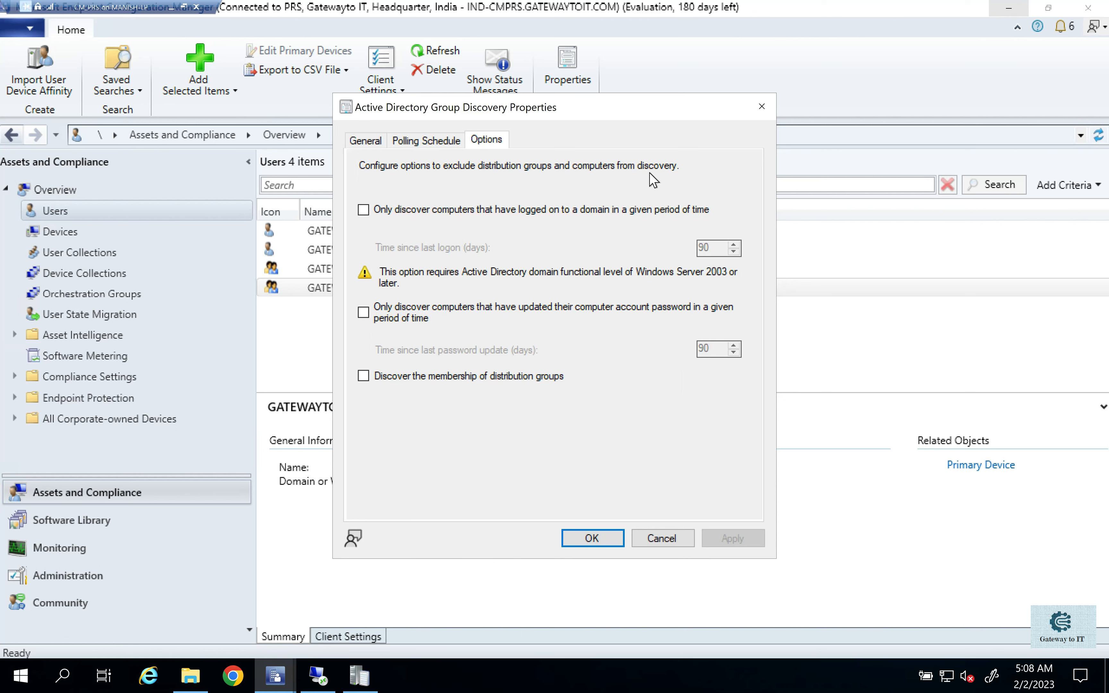
{"action": "left_click", "coordinate": [377, 213]}
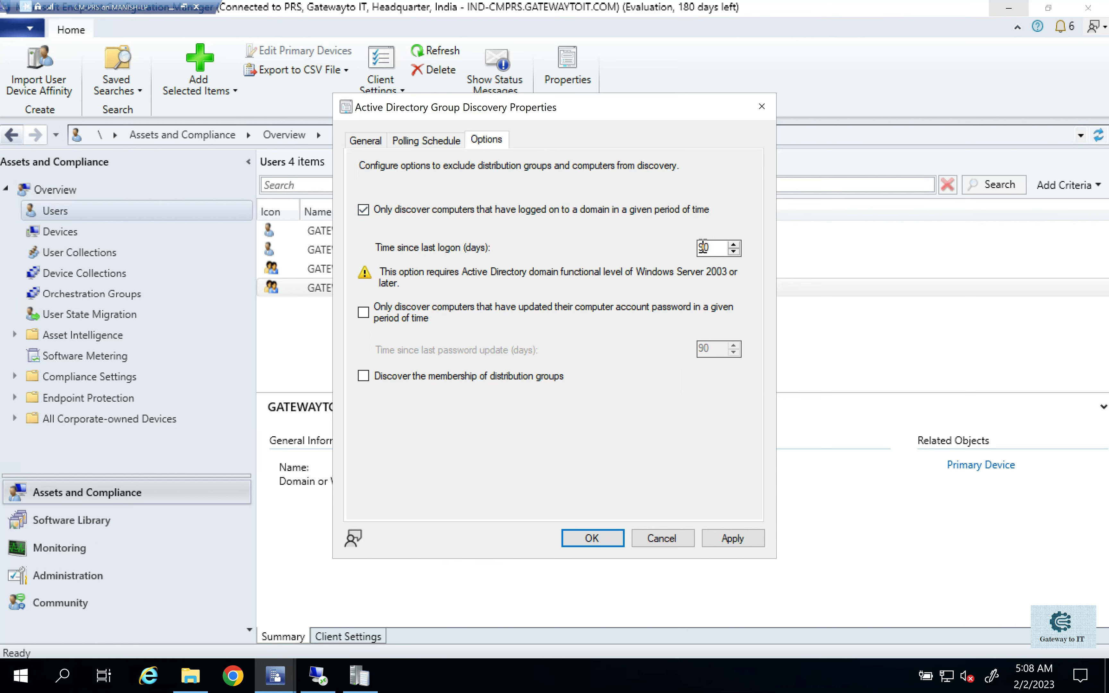
{"action": "left_click_drag", "start_coordinate": [700, 247], "coordinate": [715, 248]}
{"action": "left_click", "coordinate": [451, 211]}
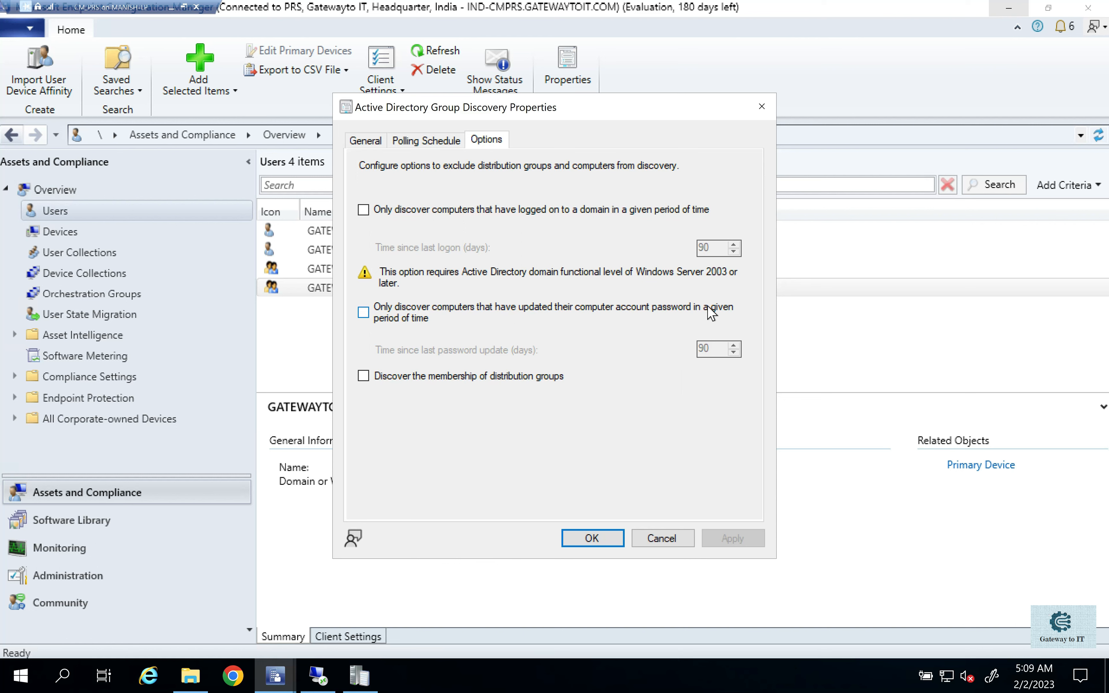
{"action": "left_click", "coordinate": [576, 317]}
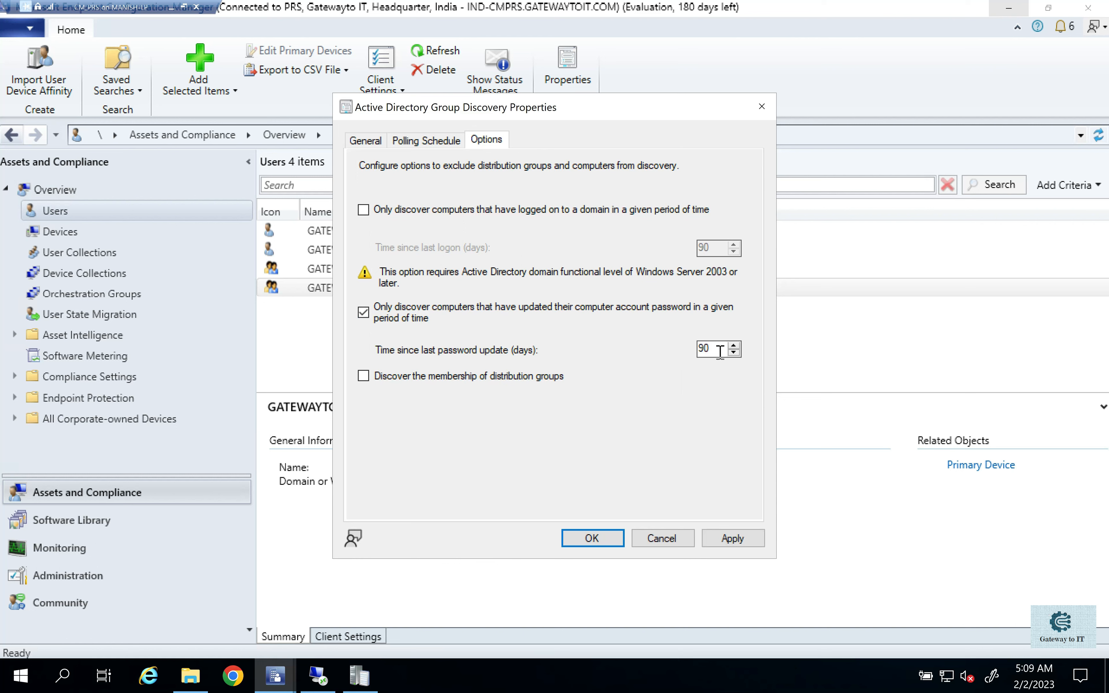
{"action": "left_click_drag", "start_coordinate": [720, 350], "coordinate": [695, 350]}
{"action": "left_click", "coordinate": [669, 534]}
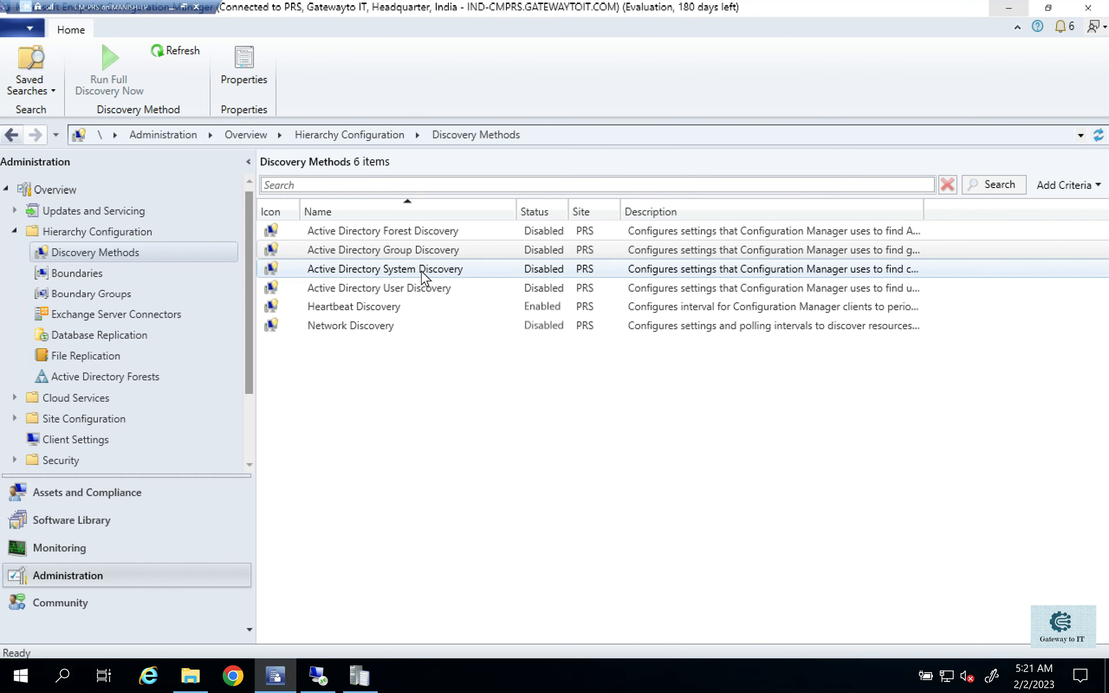
- Open the Active Directory System Discovery properties and enable the discovery method
{"action": "left_click", "coordinate": [387, 270]}
{"action": "right_click", "coordinate": [387, 270]}
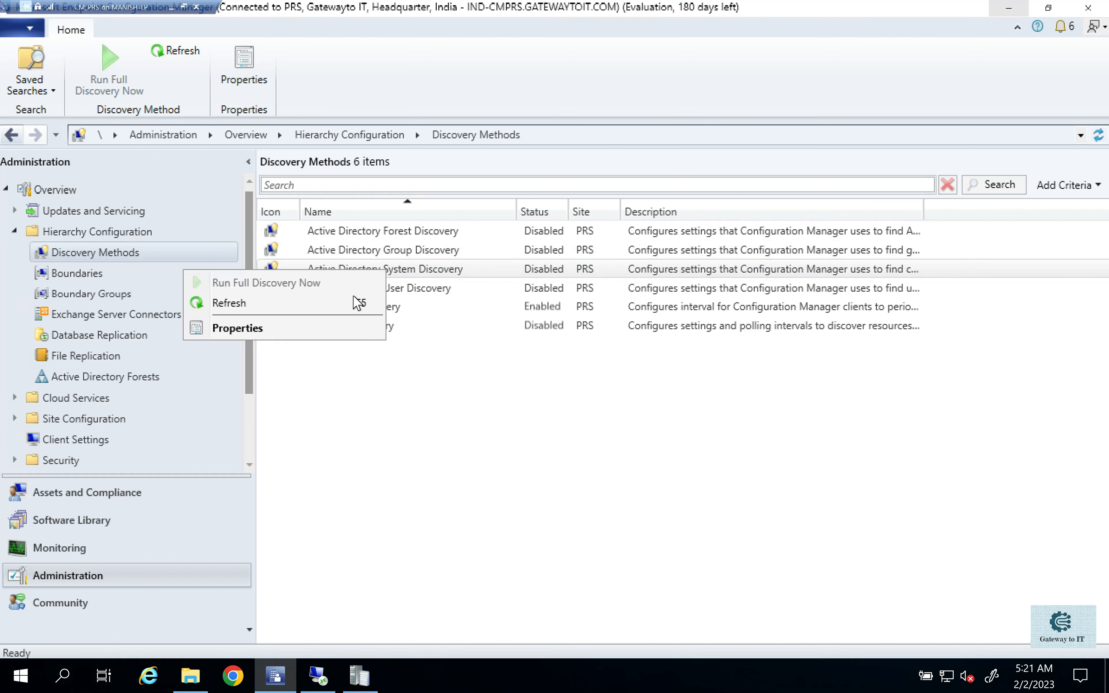
{"action": "left_click", "coordinate": [329, 327]}
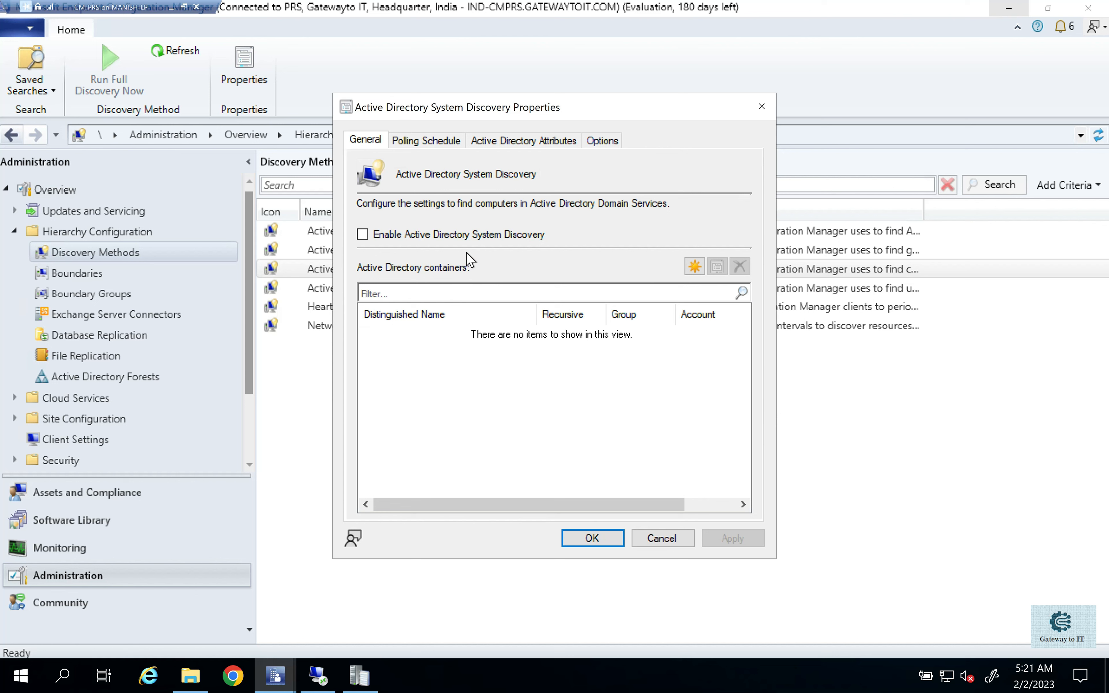
{"action": "left_click", "coordinate": [452, 240]}
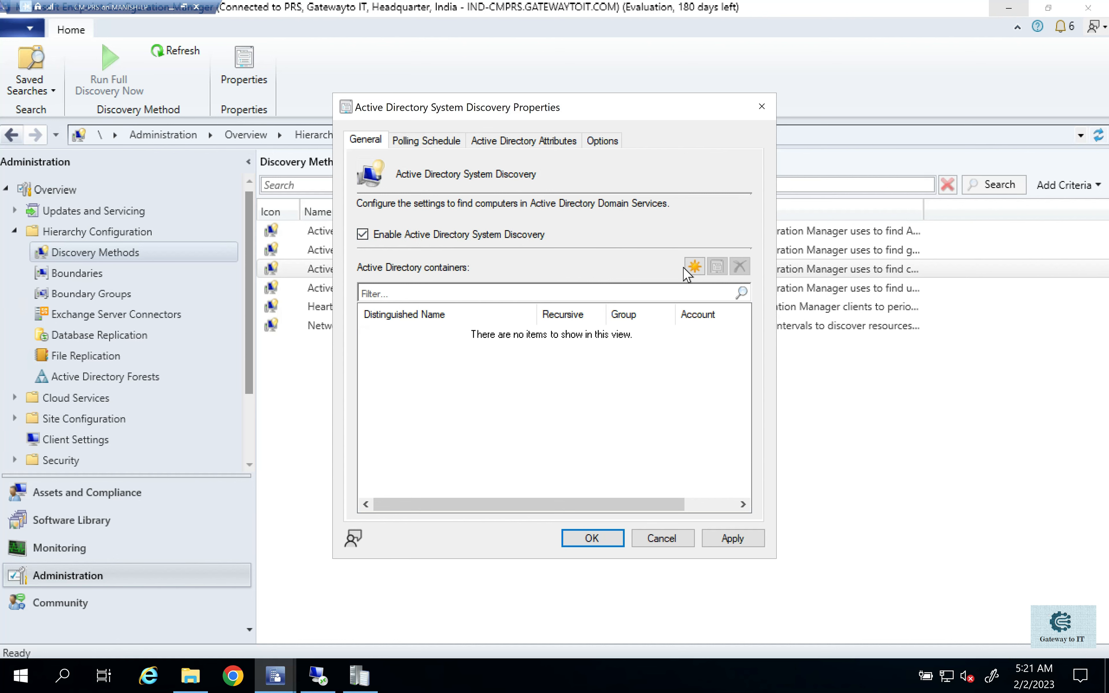
- Start a new Active Directory container for system discovery and set its path to the India organizational unit
{"action": "left_click", "coordinate": [695, 267]}
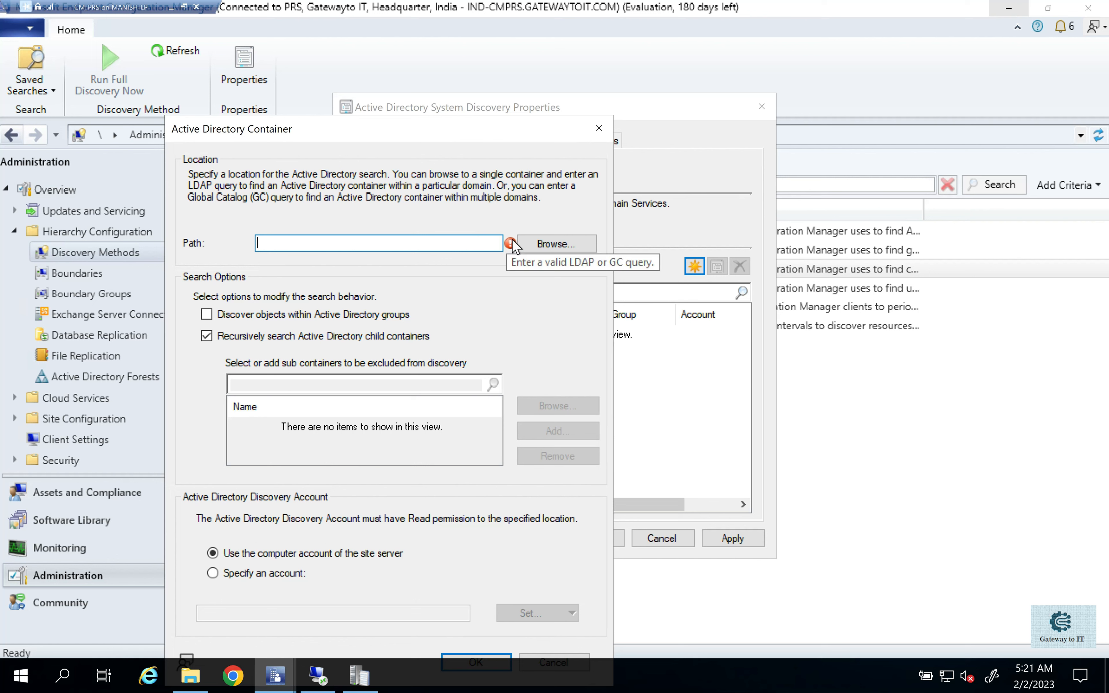
{"action": "left_click", "coordinate": [531, 243]}
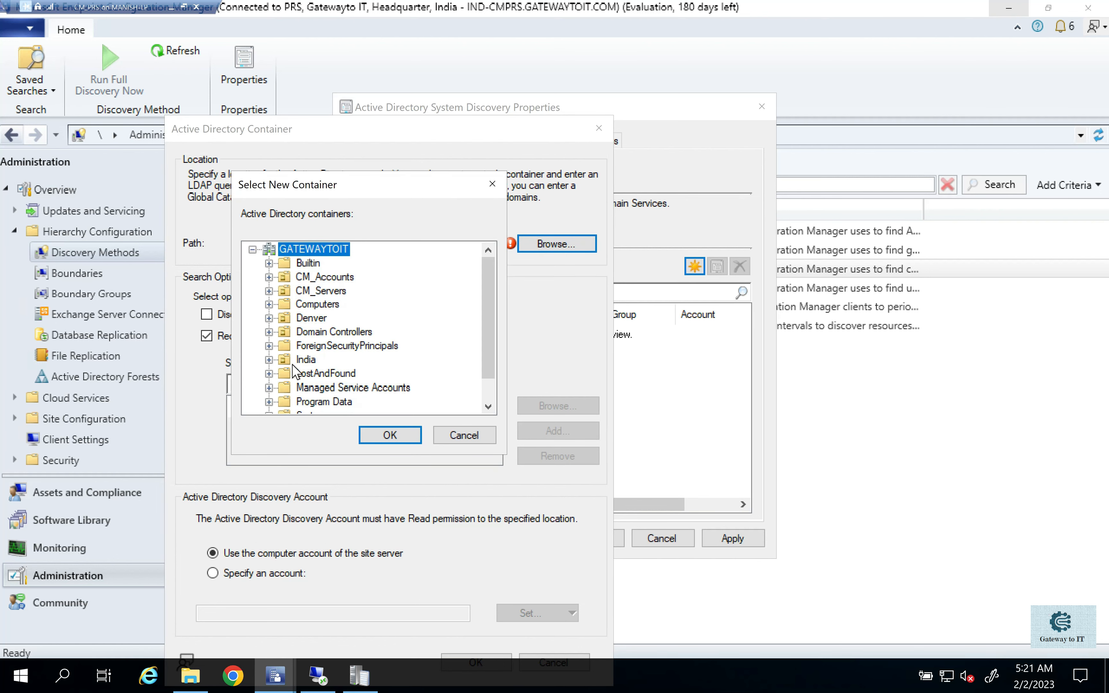
{"action": "left_click", "coordinate": [304, 362]}
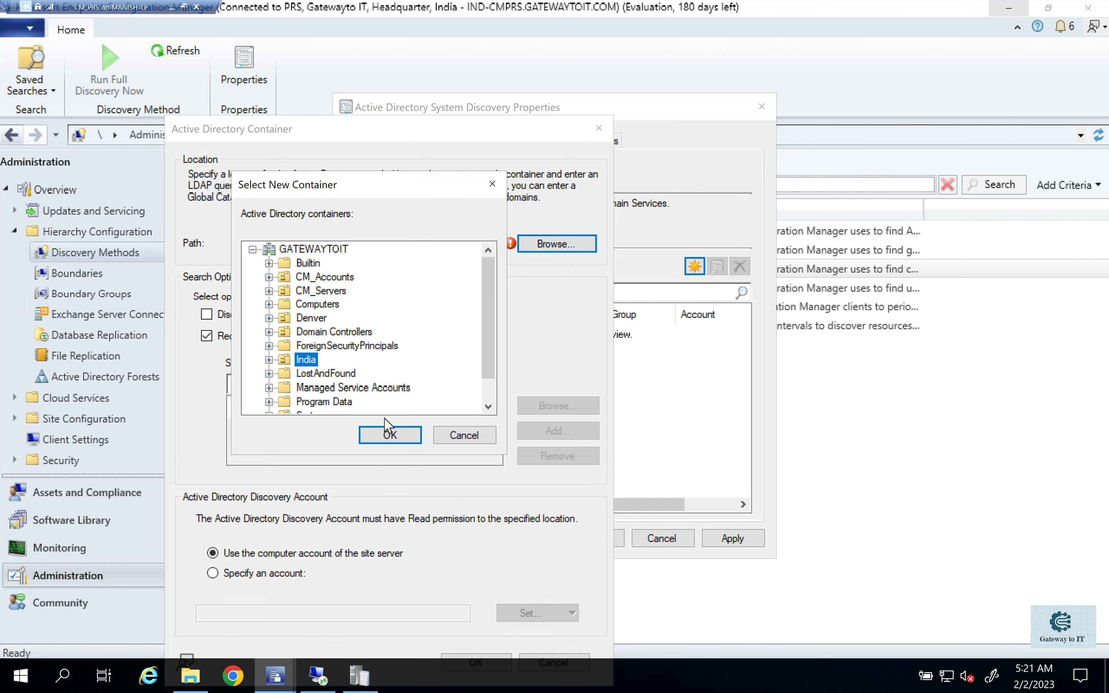
{"action": "left_click", "coordinate": [393, 441]}
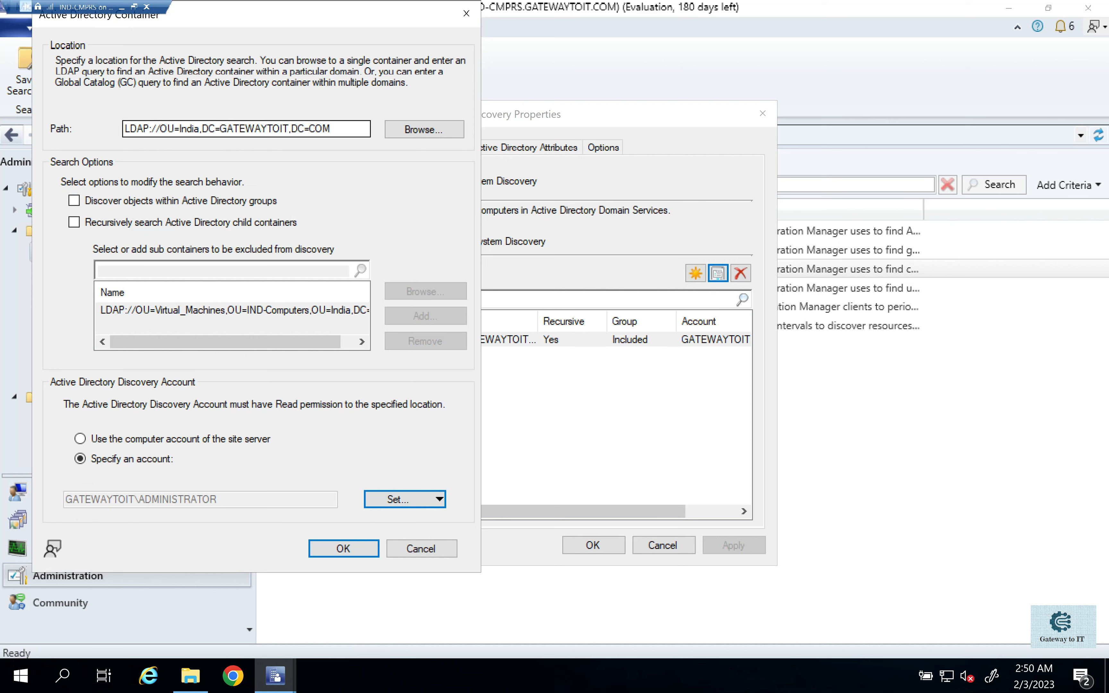
- Browse the child containers under India, cancel the selection and toggle discovery of objects within Active Directory groups
{"action": "left_click", "coordinate": [424, 130]}
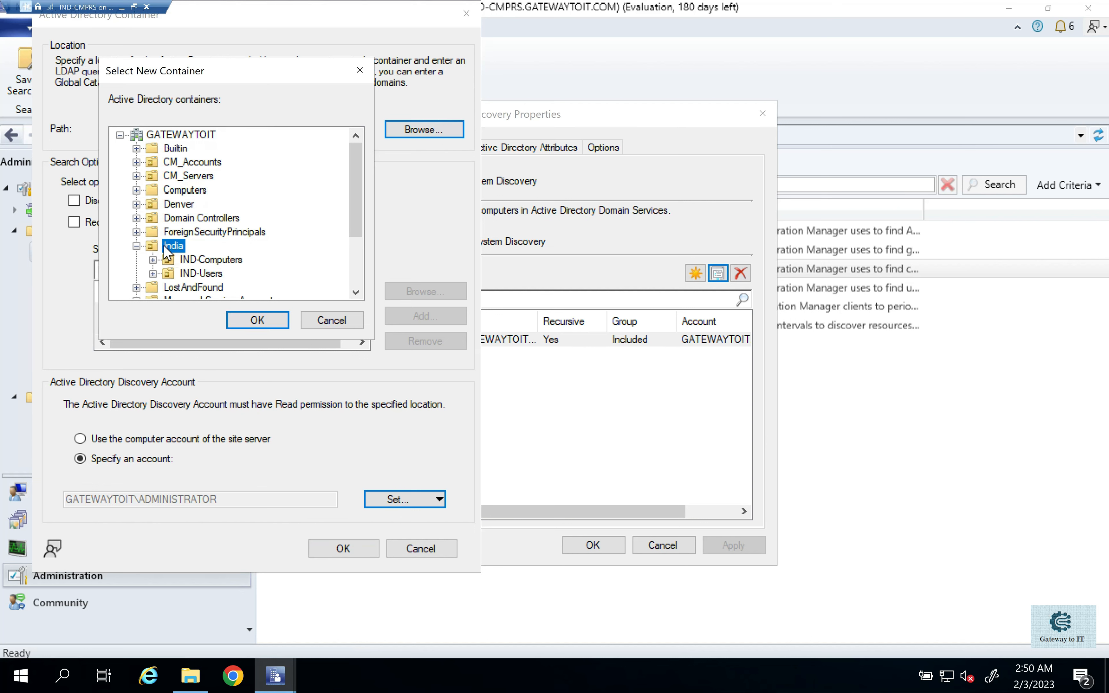
{"action": "left_click_drag", "start_coordinate": [204, 83], "coordinate": [642, 82]}
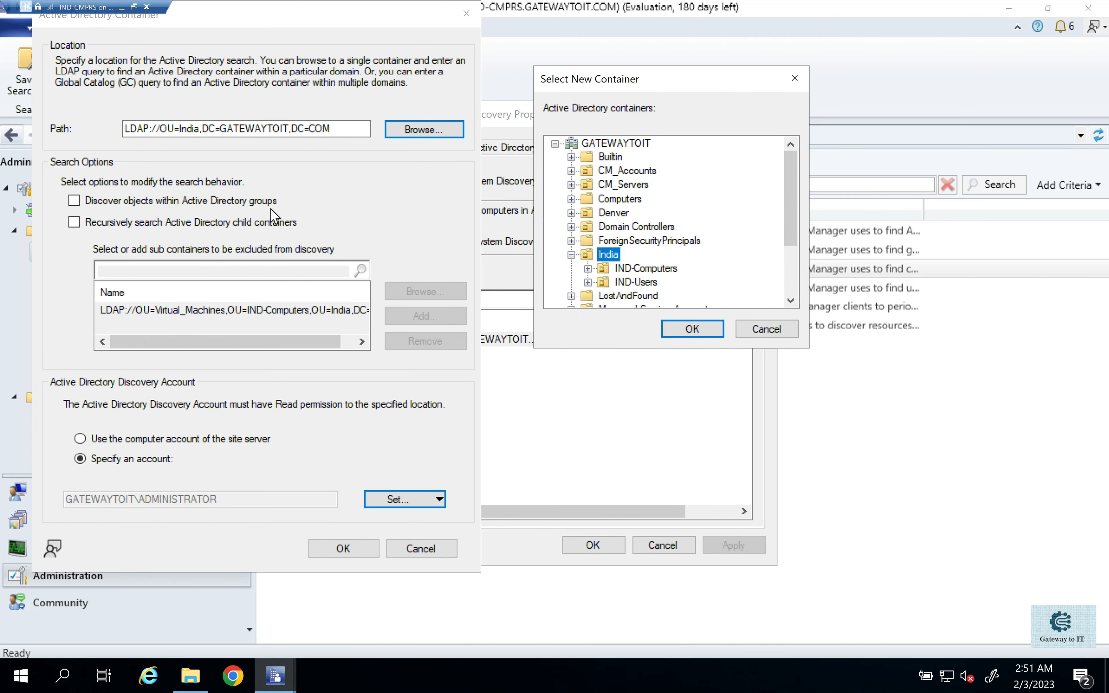
{"action": "left_click", "coordinate": [74, 200]}
{"action": "left_click", "coordinate": [770, 329]}
{"action": "left_click", "coordinate": [75, 202]}
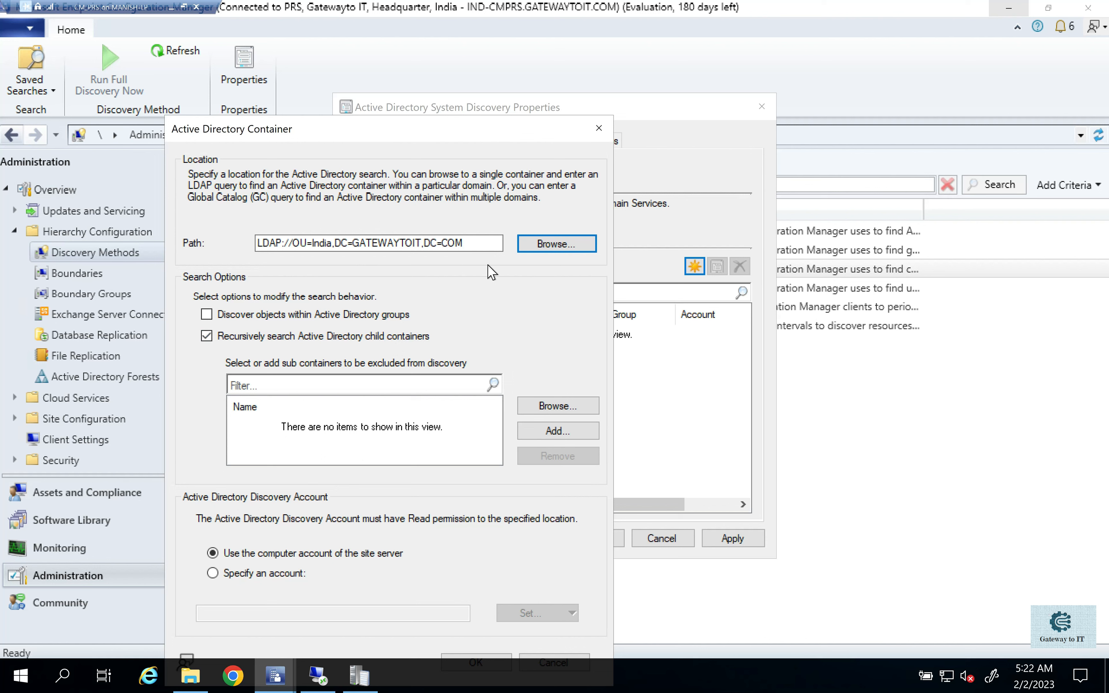
- Inspect the sub-containers of IND-Computers under India and the manual sub-container entry, cancelling both
{"action": "left_click", "coordinate": [568, 244]}
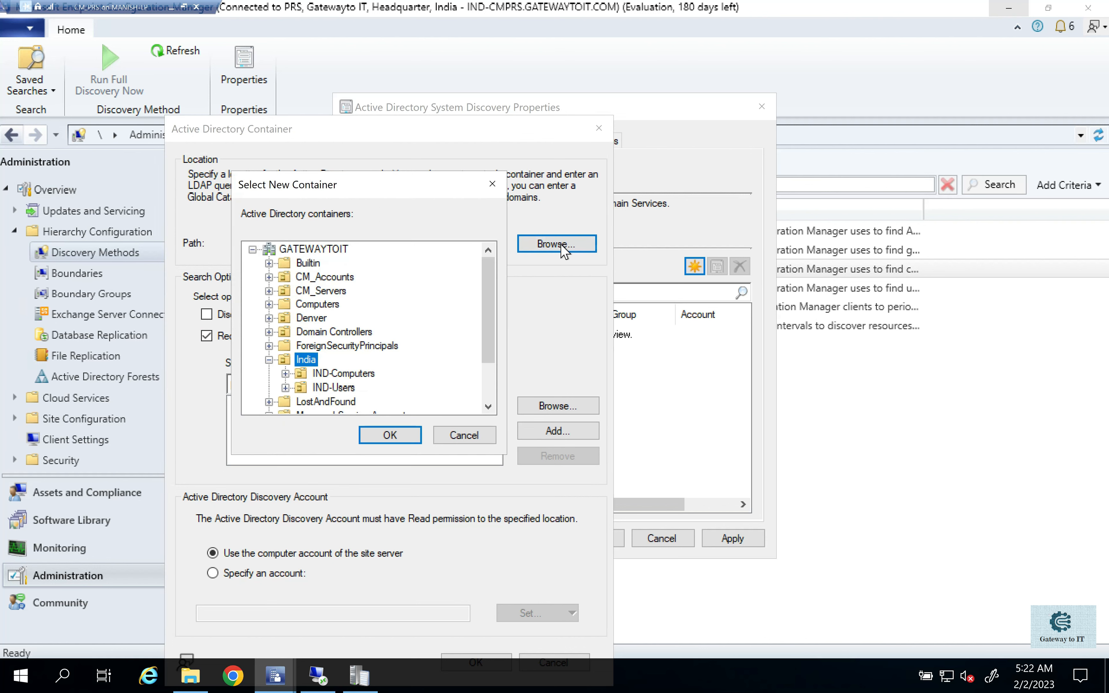
{"action": "left_click", "coordinate": [293, 374]}
{"action": "left_click", "coordinate": [285, 374]}
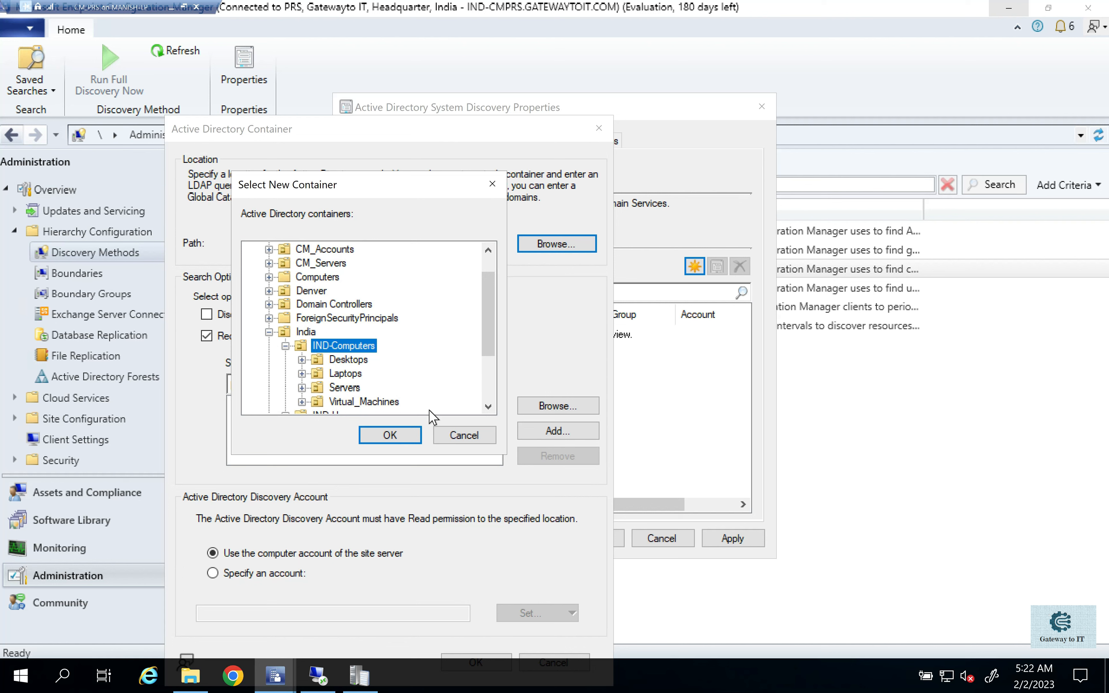
{"action": "left_click", "coordinate": [472, 440]}
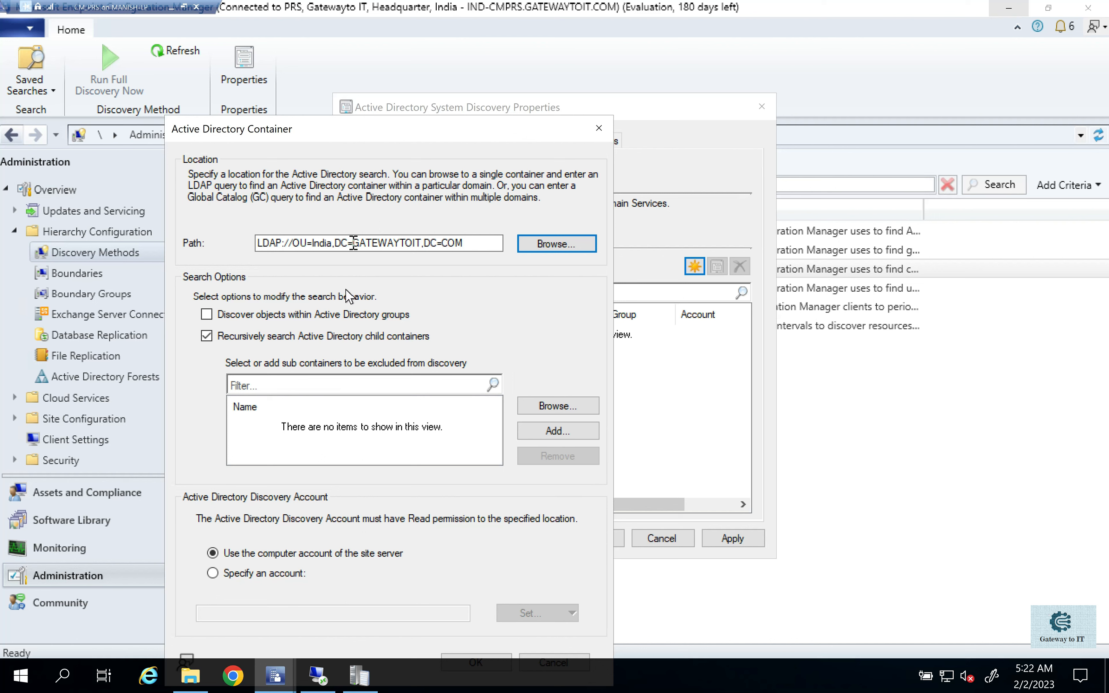
{"action": "left_click", "coordinate": [567, 435]}
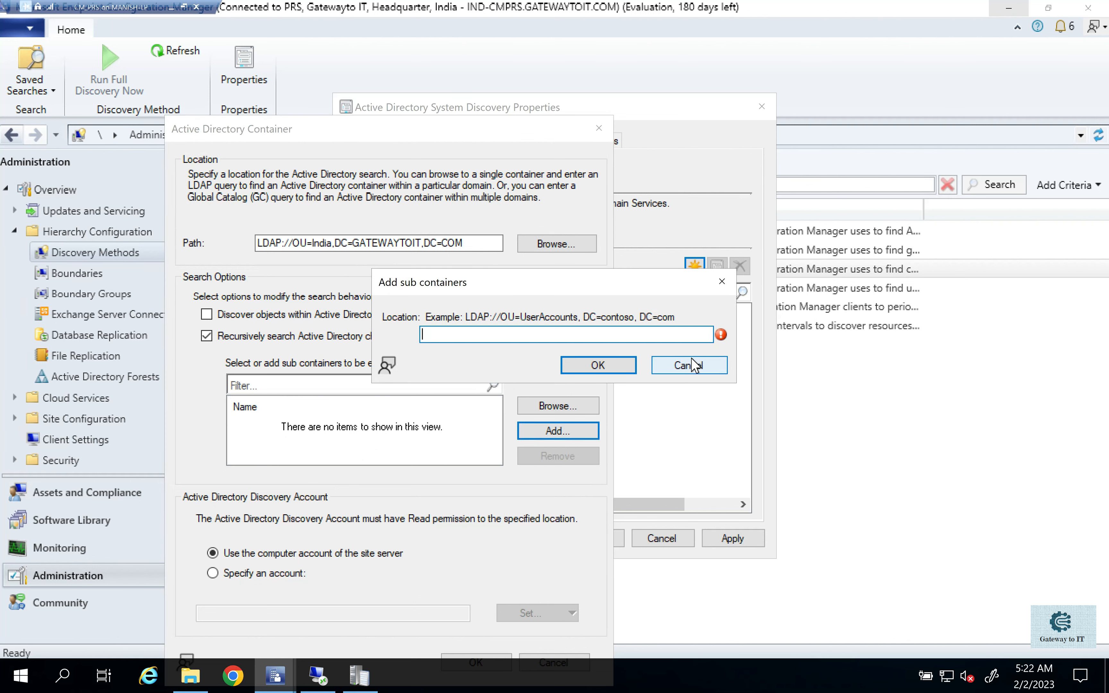
{"action": "left_click", "coordinate": [680, 366]}
- Exclude the Virtual_Machines sub-container of IND-Computers from the recursive search of India
{"action": "left_click", "coordinate": [557, 408]}
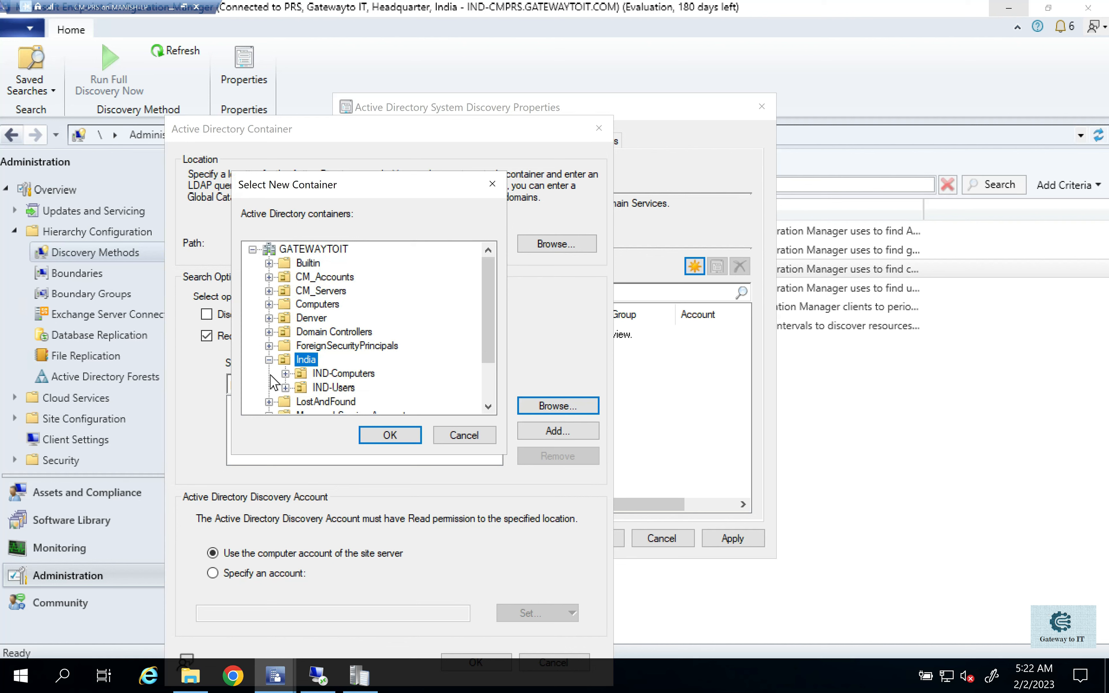
{"action": "left_click", "coordinate": [285, 373]}
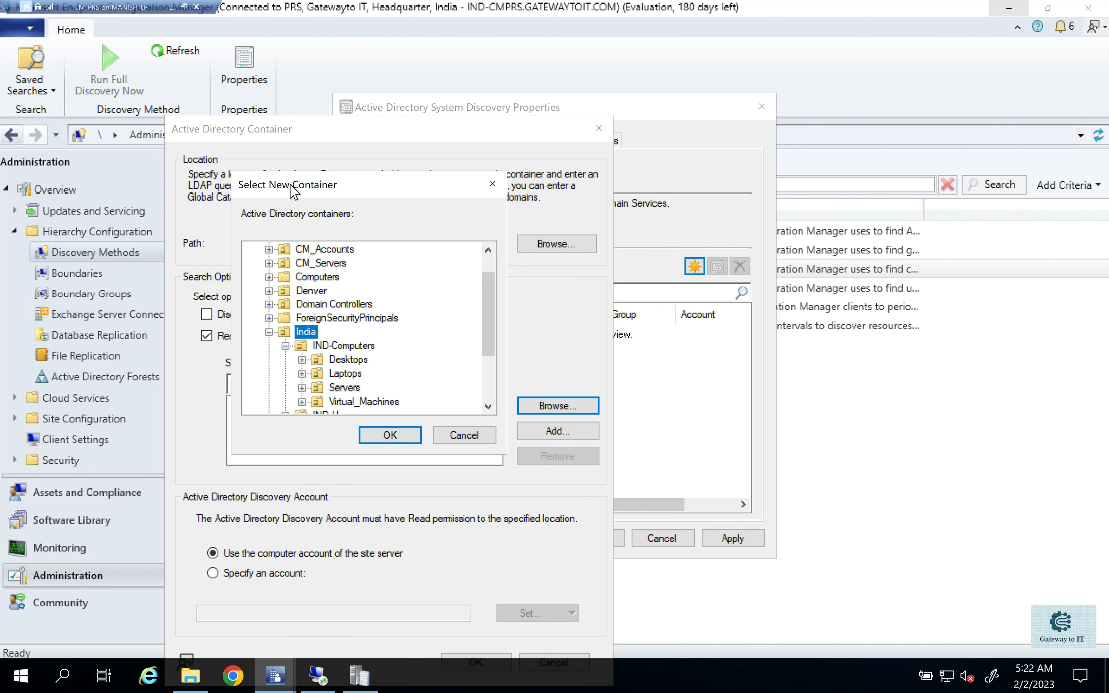
{"action": "left_click_drag", "start_coordinate": [300, 184], "coordinate": [375, 205]}
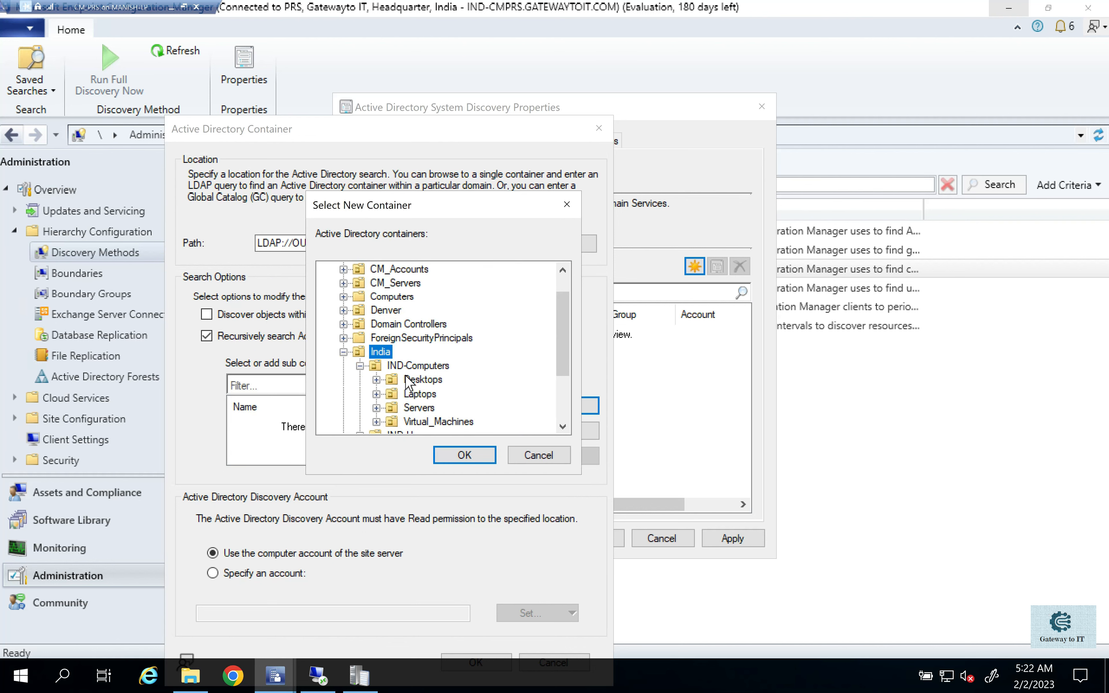
{"action": "left_click", "coordinate": [418, 422]}
{"action": "left_click", "coordinate": [459, 455]}
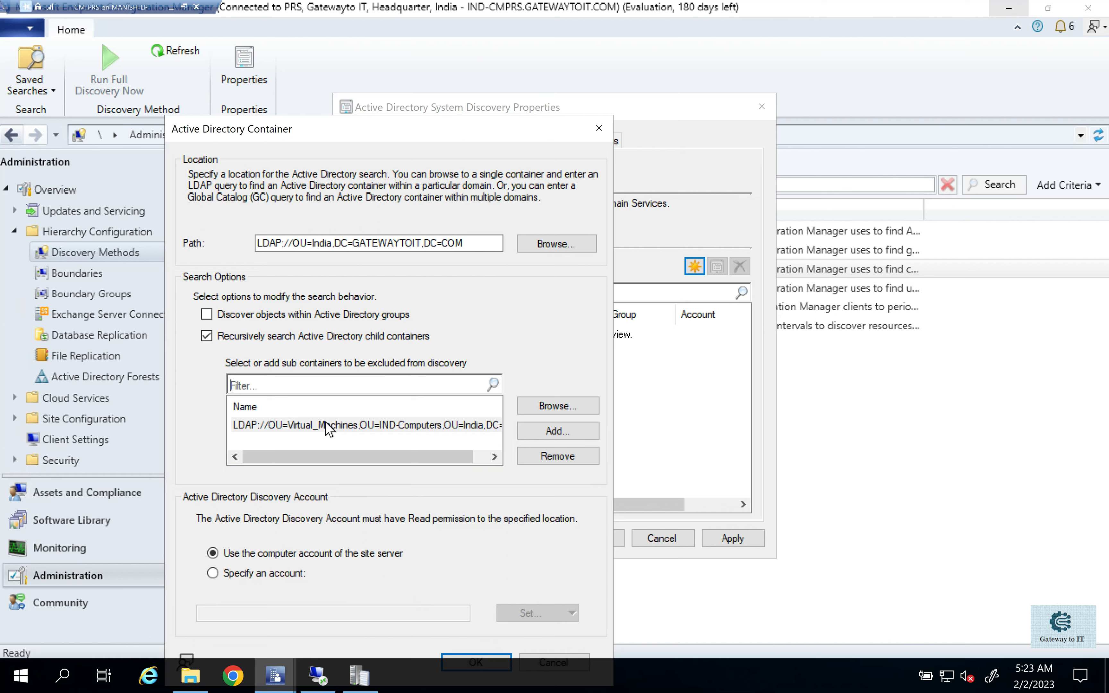
- Specify the existing GATEWAYTOIT\Administrator account as the discovery account for the India container
{"action": "left_click", "coordinate": [269, 581]}
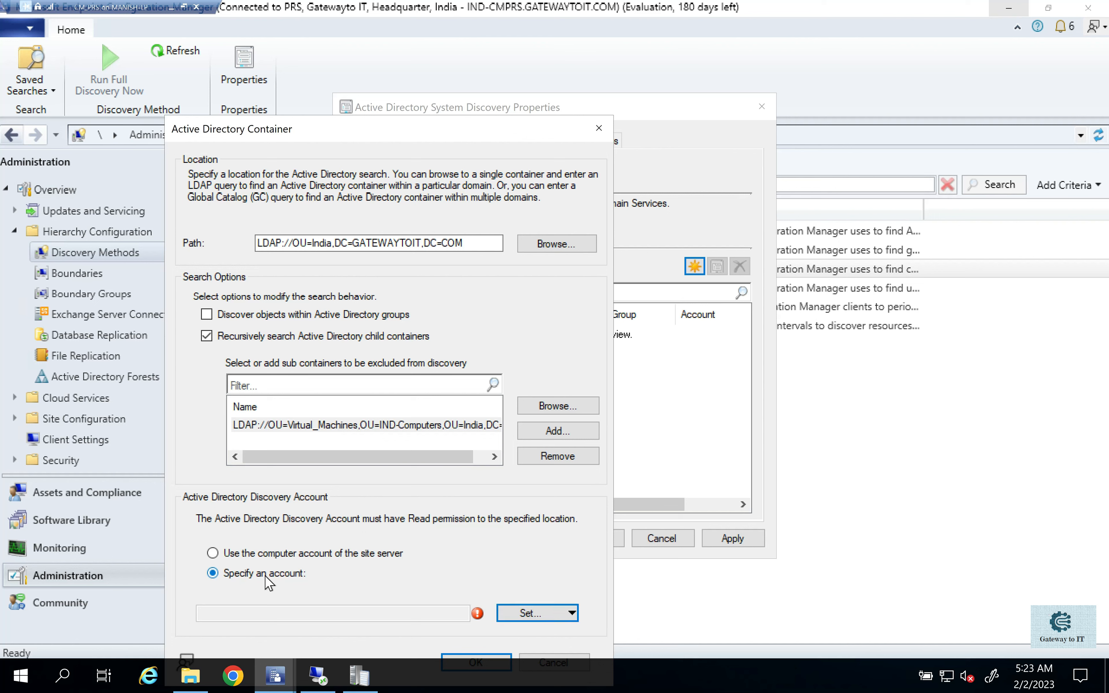
{"action": "left_click", "coordinate": [511, 614]}
{"action": "left_click", "coordinate": [540, 631]}
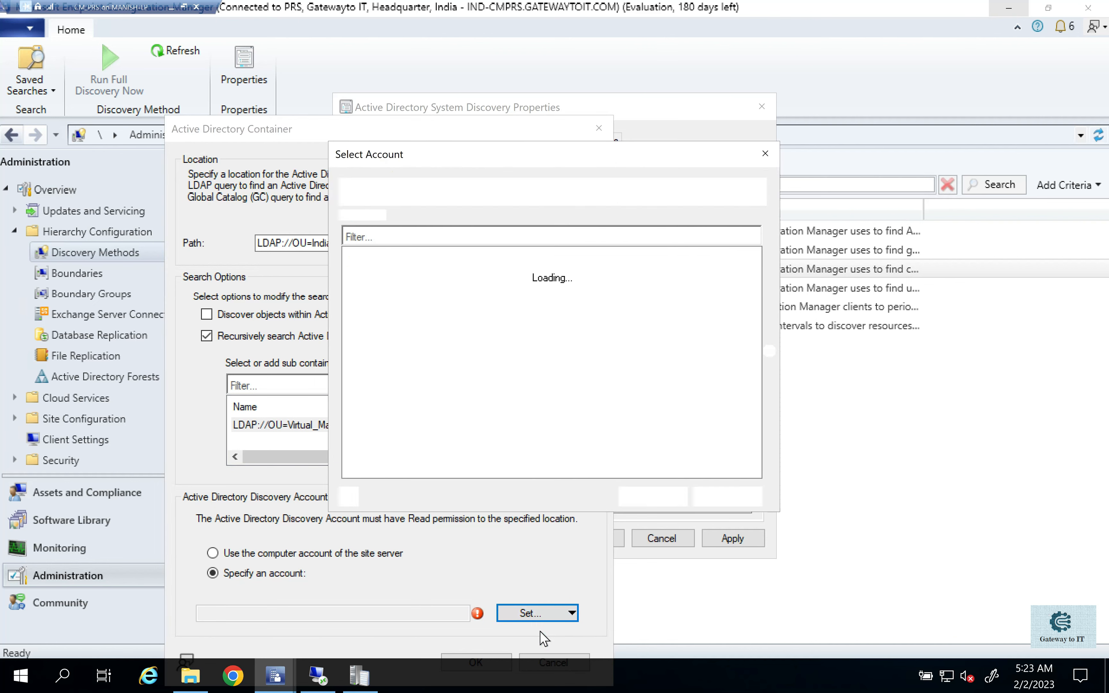
{"action": "left_click", "coordinate": [441, 288]}
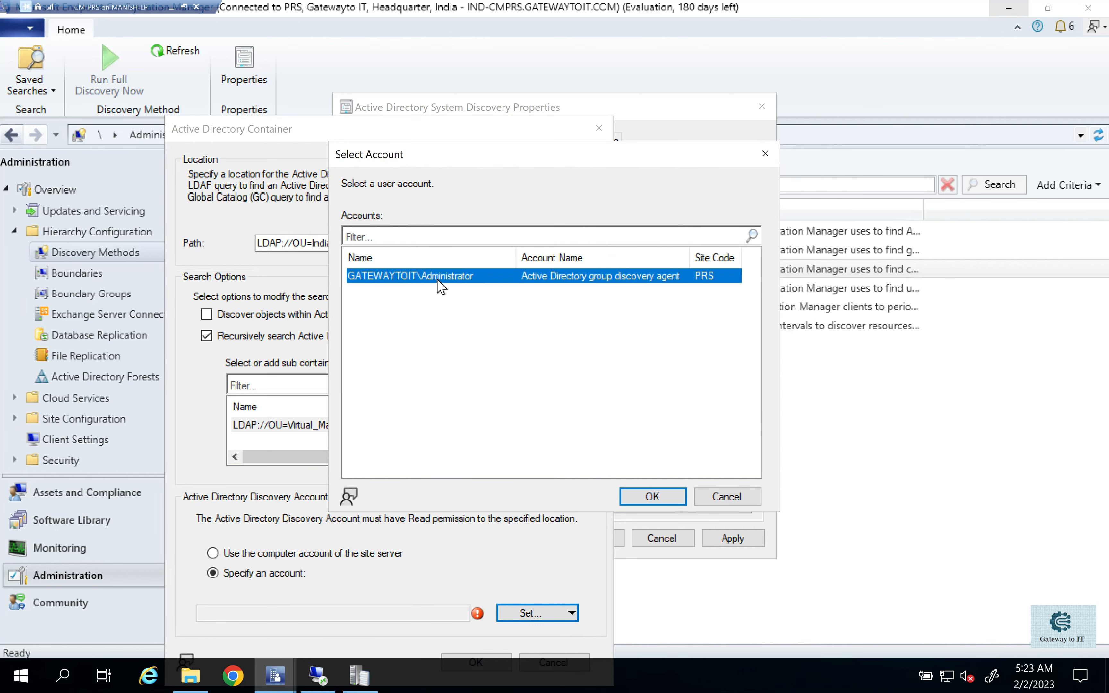
{"action": "left_click", "coordinate": [654, 497]}
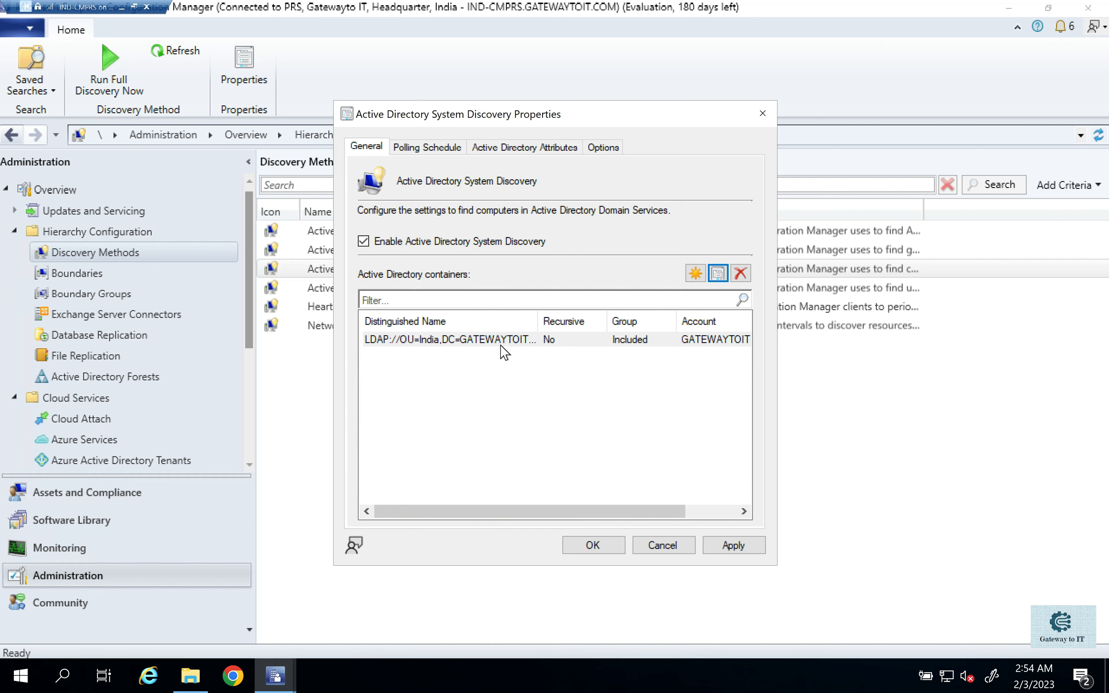
- Check the India container's properties and the entry for adding another container, closing both without changes
{"action": "left_click", "coordinate": [477, 341]}
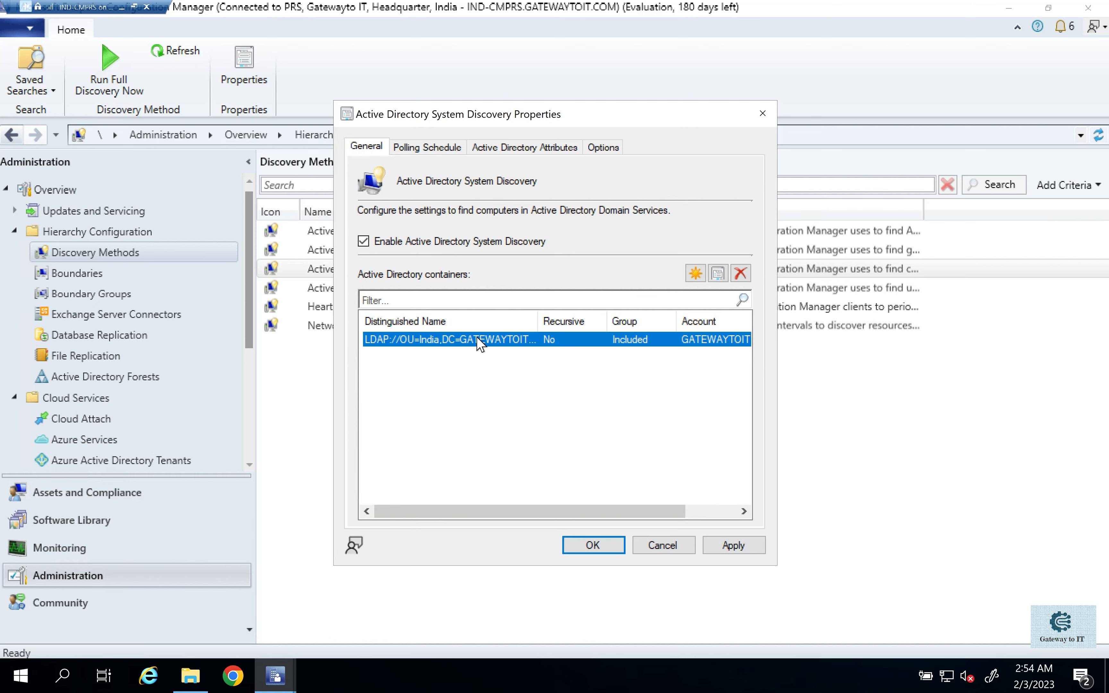
{"action": "left_click", "coordinate": [717, 275]}
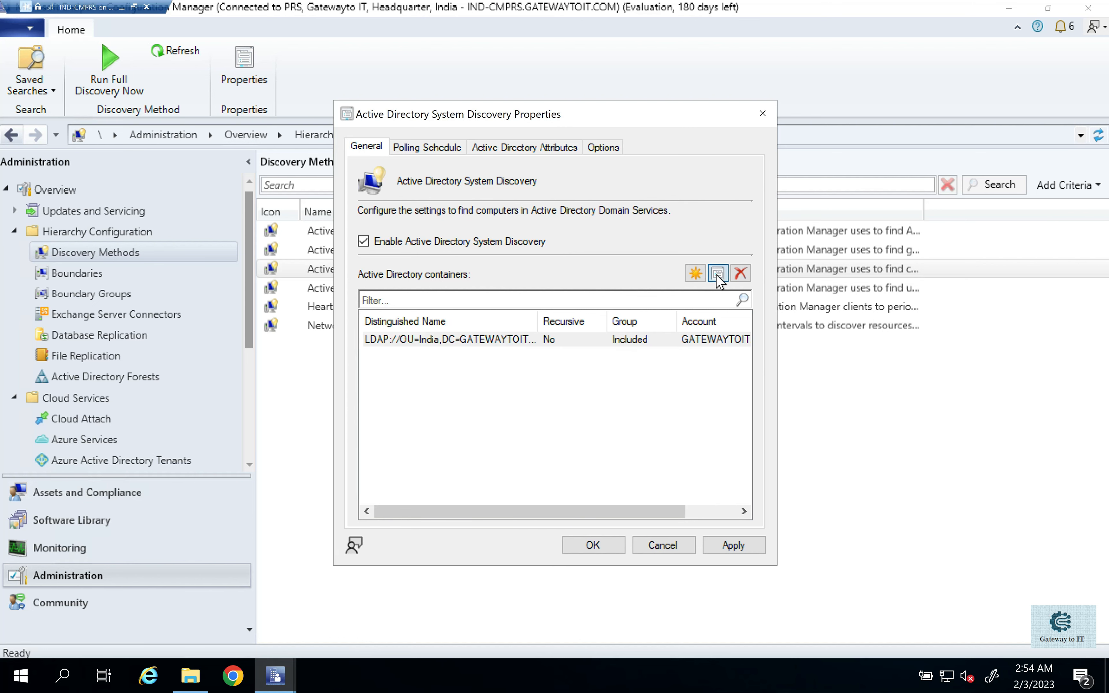
{"action": "left_click", "coordinate": [486, 59]}
{"action": "left_click", "coordinate": [688, 272]}
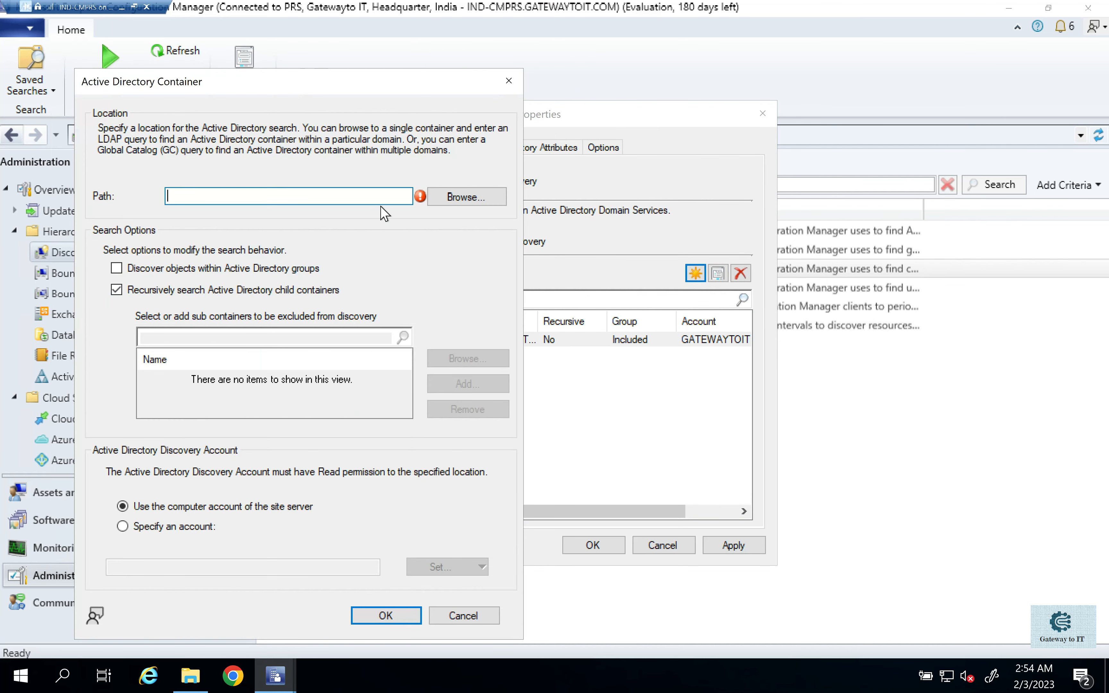
{"action": "left_click", "coordinate": [507, 82]}
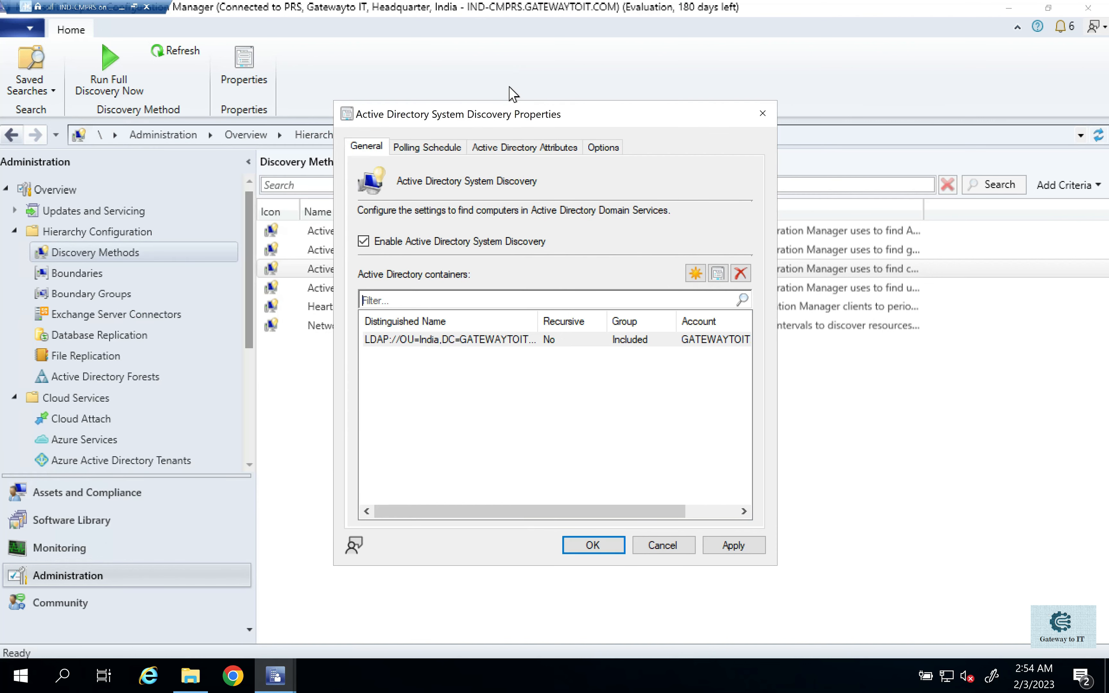
- Review the polling schedule of Active Directory System Discovery and its custom recurrence settings, closing the schedule without changes
{"action": "left_click", "coordinate": [428, 144]}
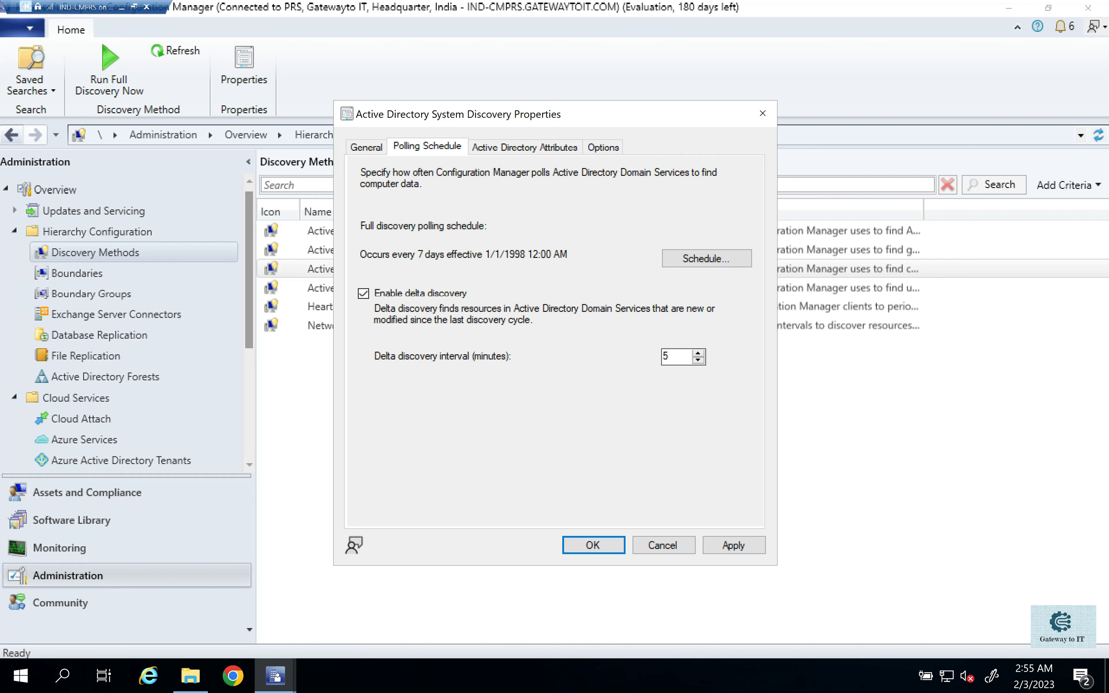
{"action": "left_click_drag", "start_coordinate": [404, 254], "coordinate": [468, 255]}
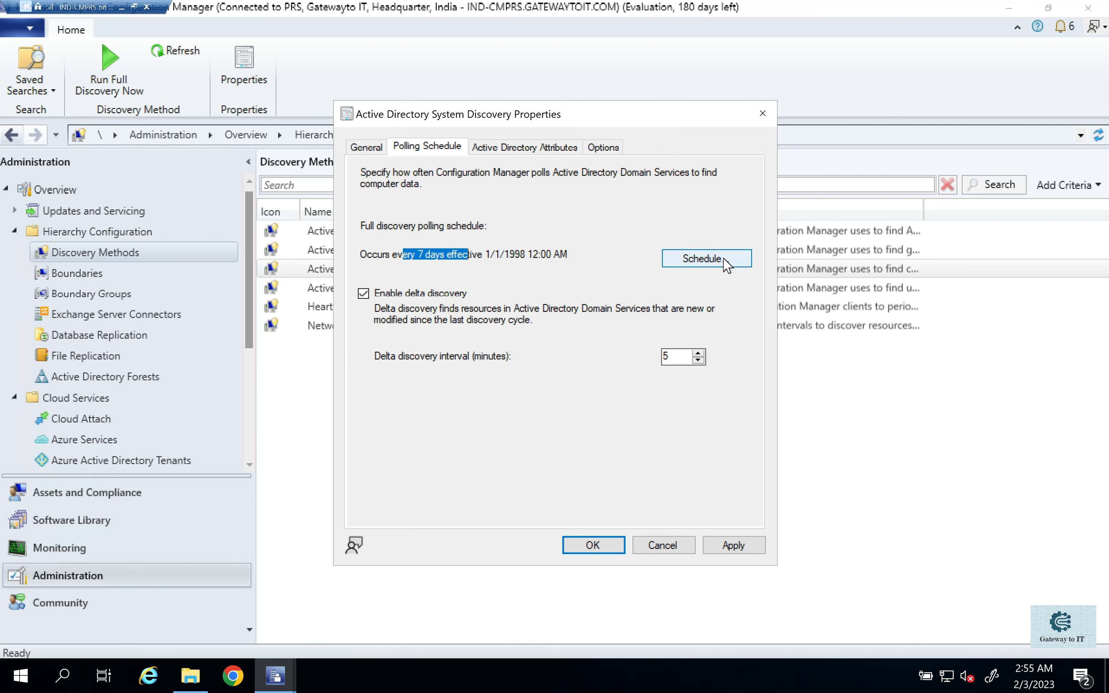
{"action": "left_click", "coordinate": [703, 260]}
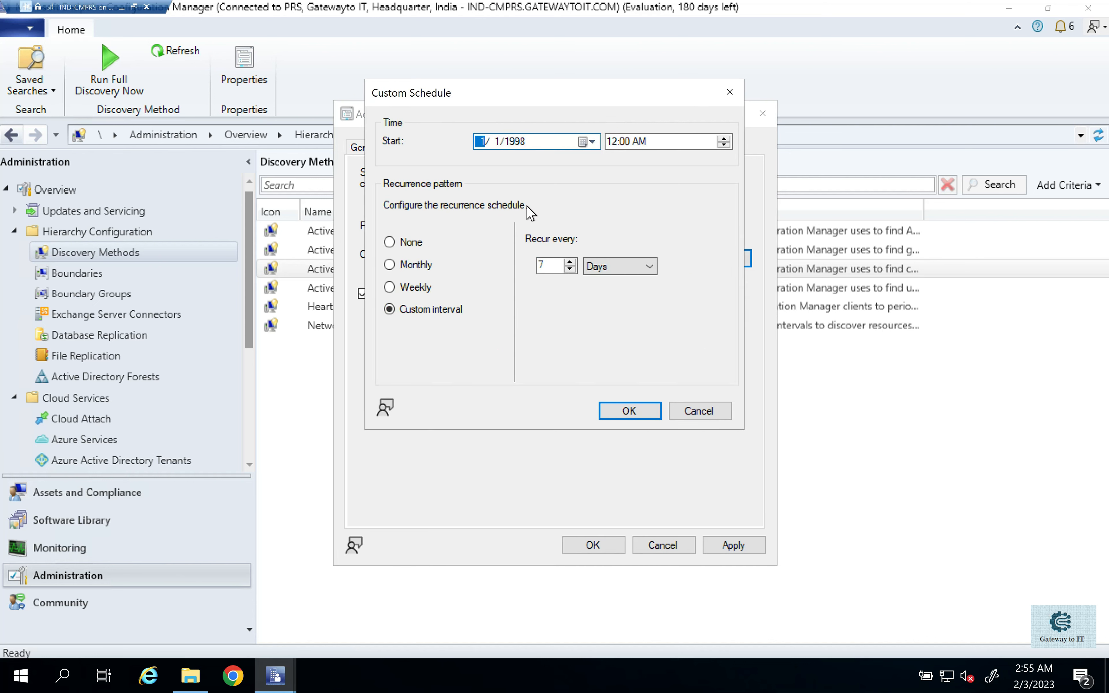
{"action": "left_click", "coordinate": [730, 92]}
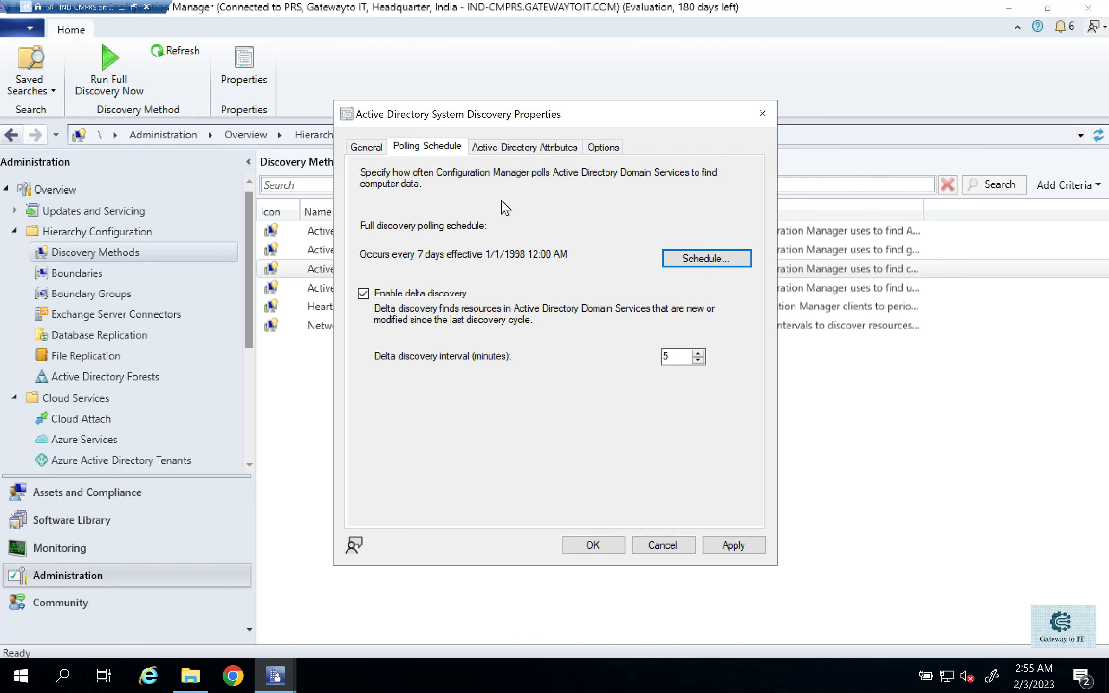
- Examine the Active Directory object attributes that system discovery collects by default
{"action": "left_click", "coordinate": [510, 147]}
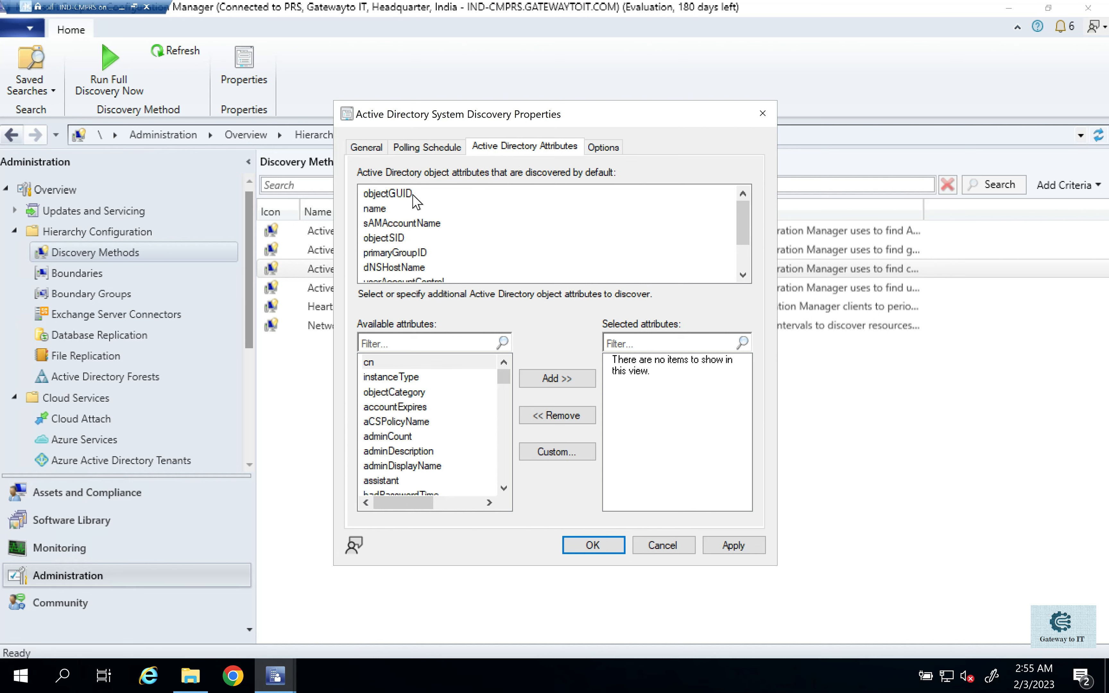
{"action": "left_click", "coordinate": [411, 194]}
{"action": "scroll", "coordinate": [390, 247], "scroll_direction": "down", "scroll_amount": 1}
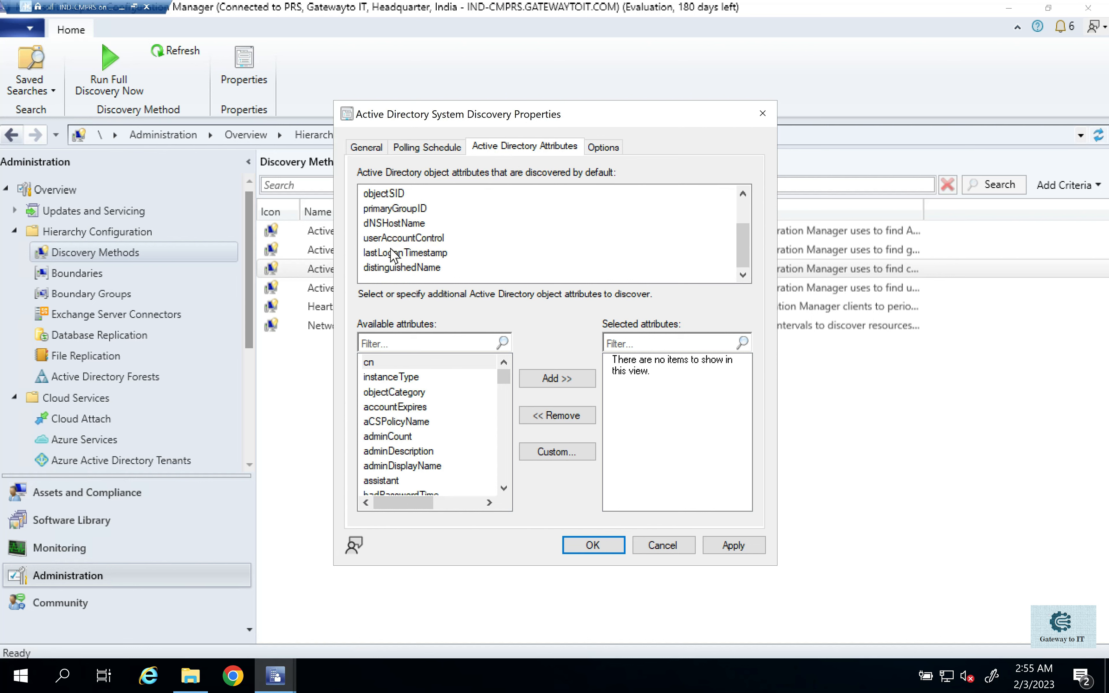
{"action": "left_click", "coordinate": [395, 270]}
{"action": "scroll", "coordinate": [395, 266], "scroll_direction": "up", "scroll_amount": 1}
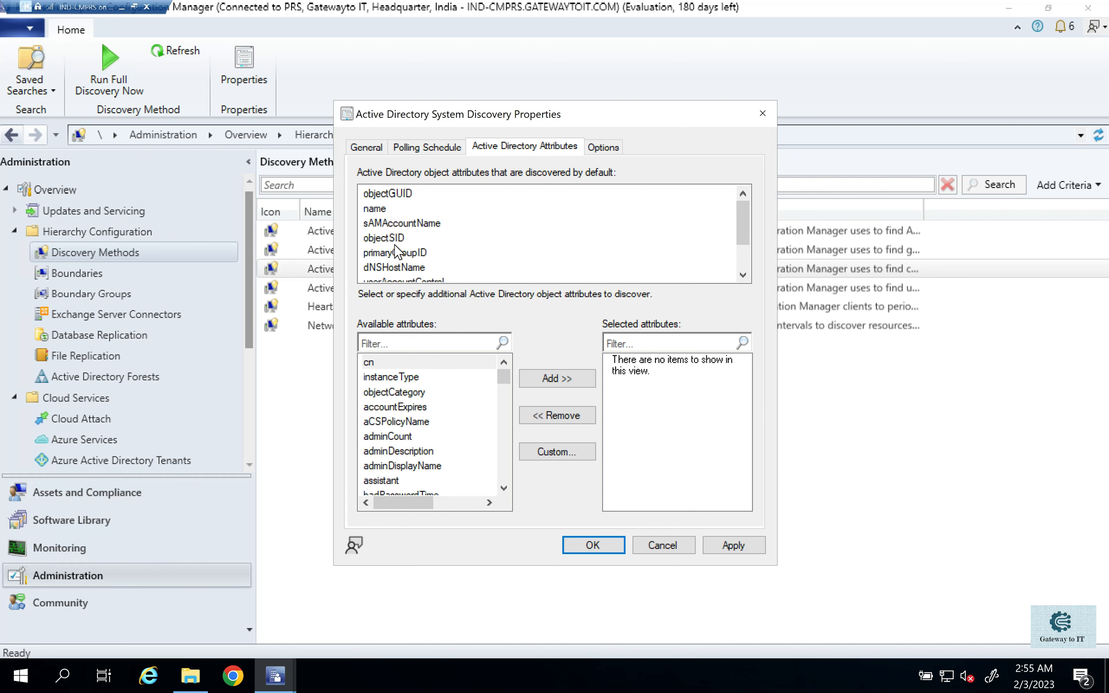
{"action": "scroll", "coordinate": [406, 248], "scroll_direction": "down", "scroll_amount": 1}
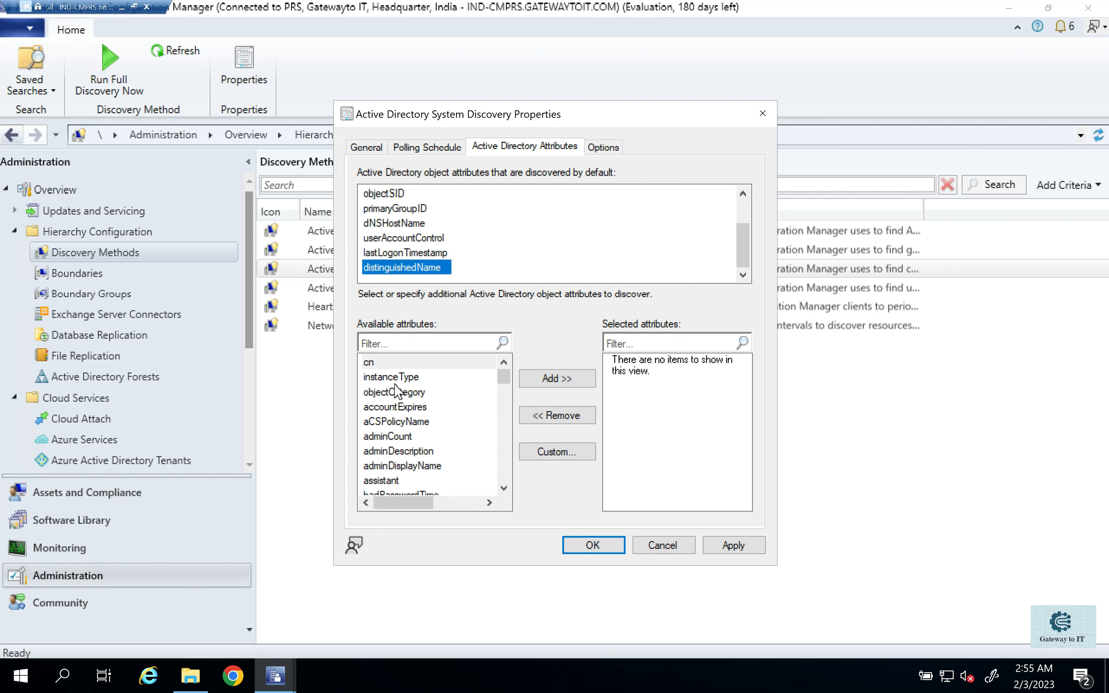
- Add the comment attribute to the additional Active Directory attributes discovered by system discovery
{"action": "scroll", "coordinate": [396, 392], "scroll_direction": "down", "scroll_amount": 3}
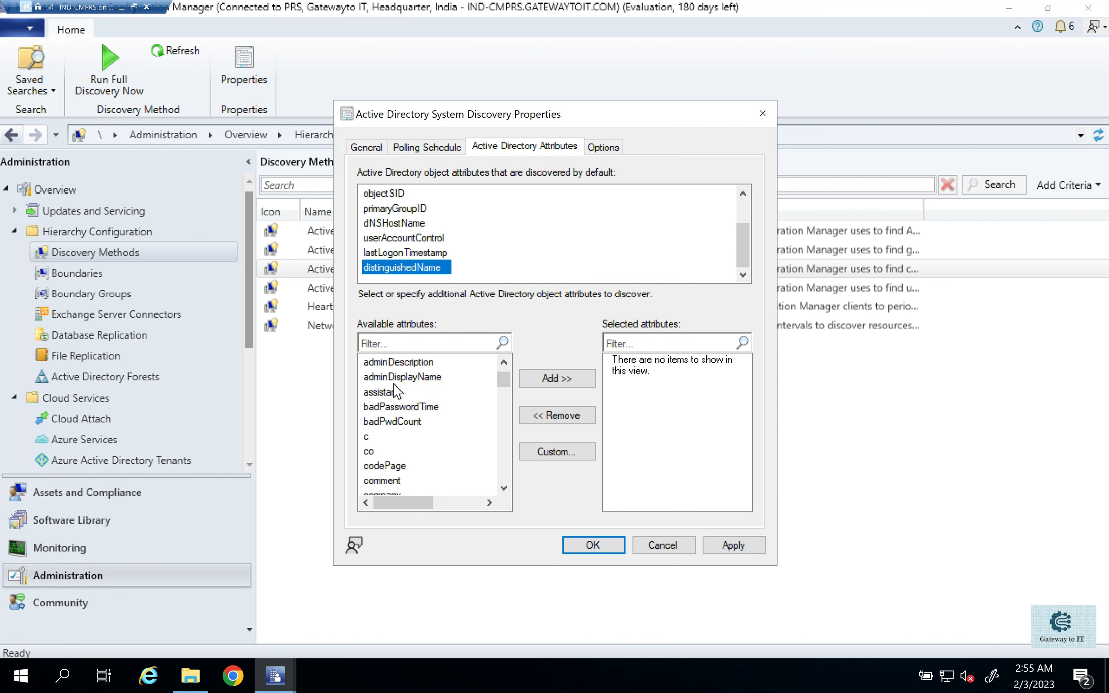
{"action": "left_click", "coordinate": [390, 437]}
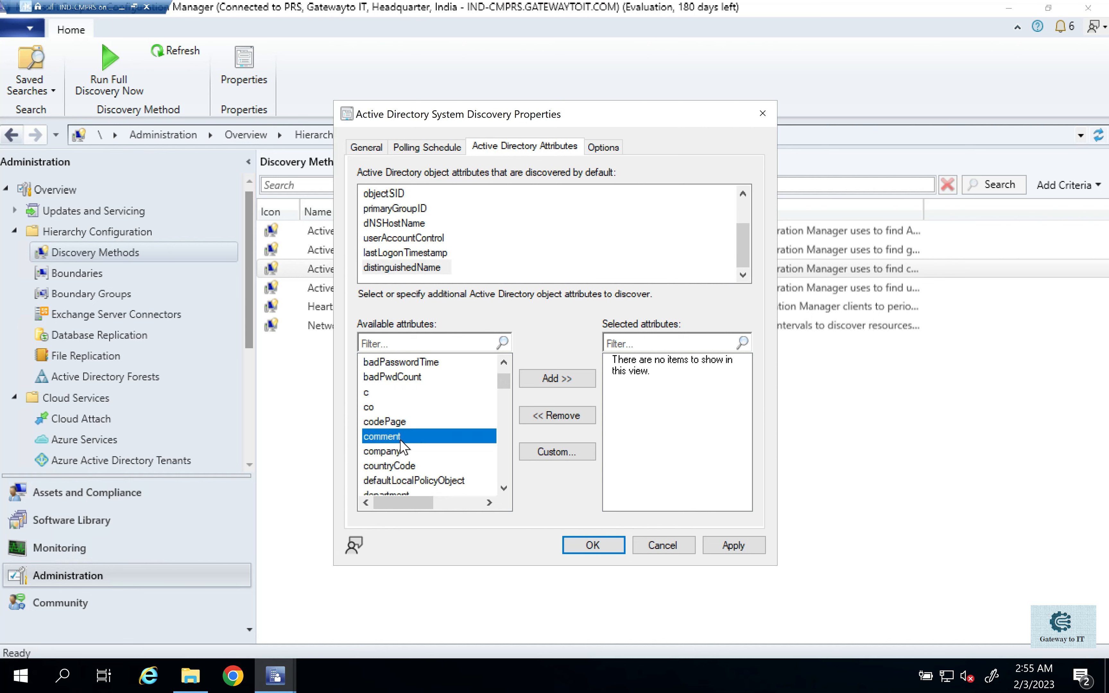
{"action": "left_click", "coordinate": [391, 452]}
{"action": "left_click", "coordinate": [395, 463]}
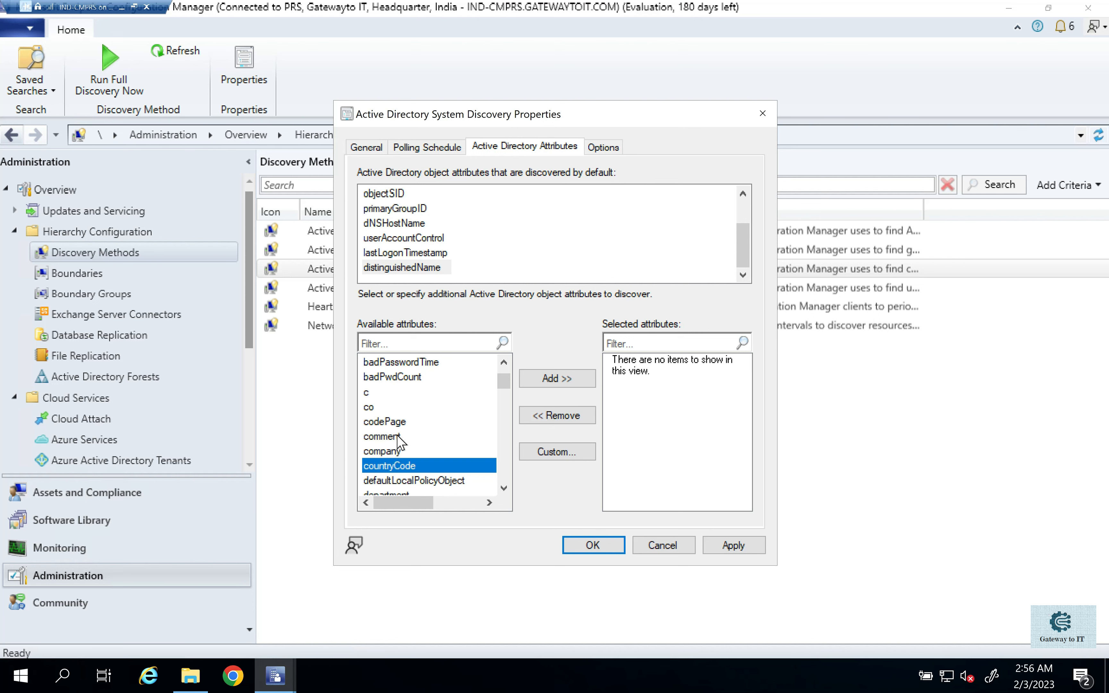
{"action": "left_click", "coordinate": [383, 437]}
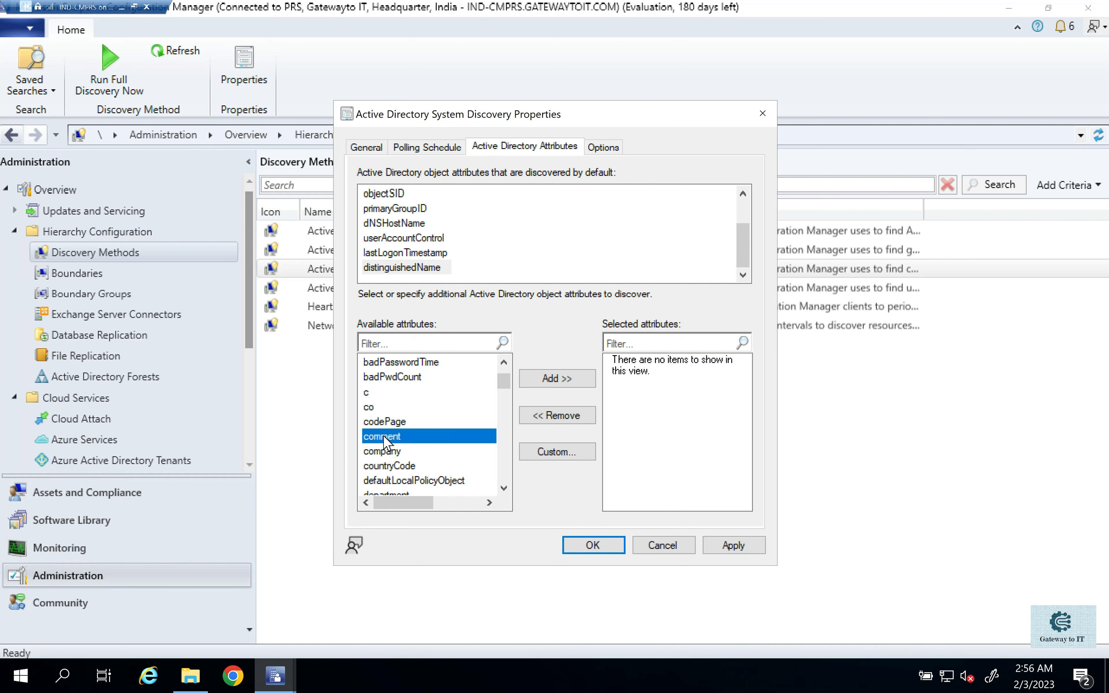
{"action": "left_click", "coordinate": [552, 378]}
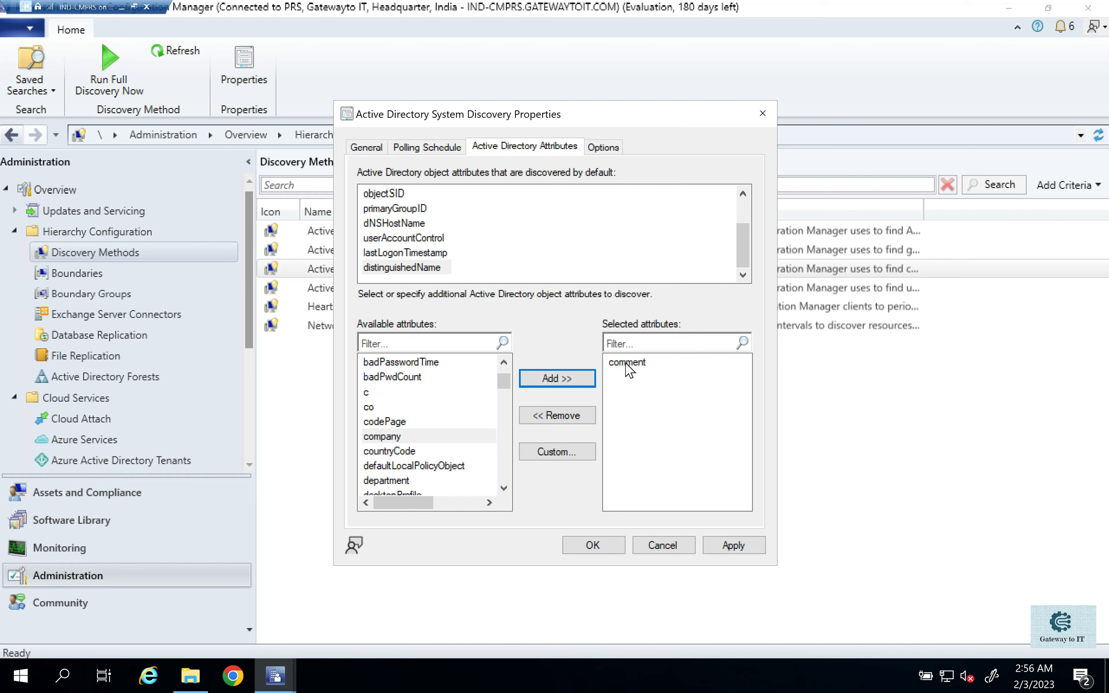
{"action": "left_click", "coordinate": [628, 363]}
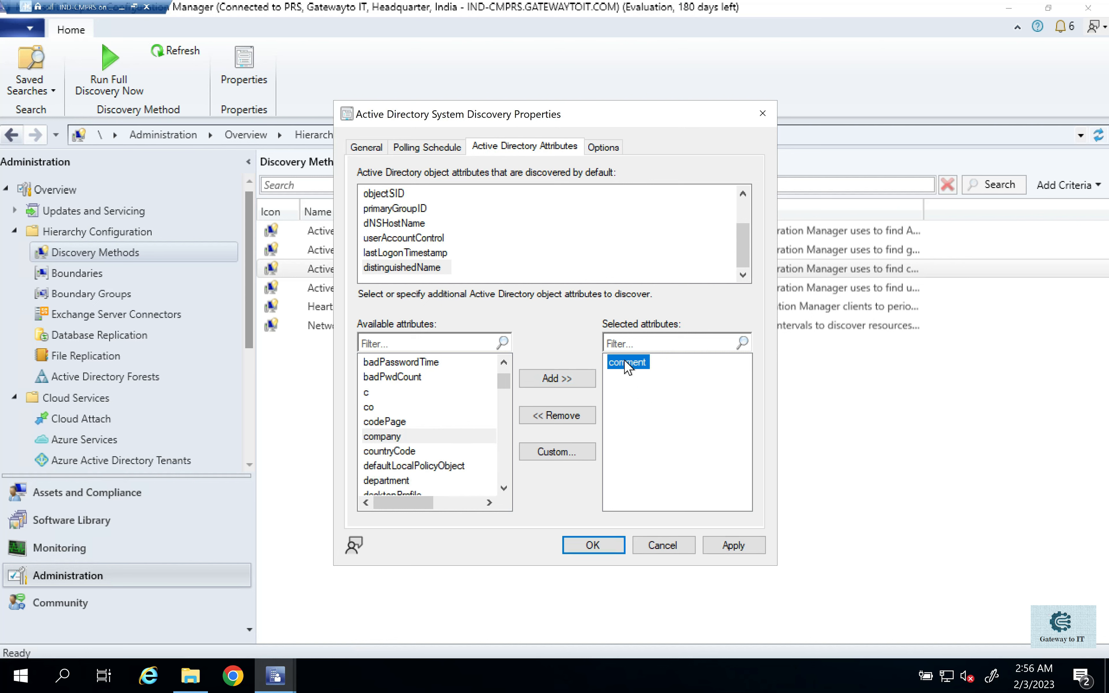
- Try the options limiting discovery to computers with a recent domain logon or account password update, and turn both off again
{"action": "left_click", "coordinate": [604, 142]}
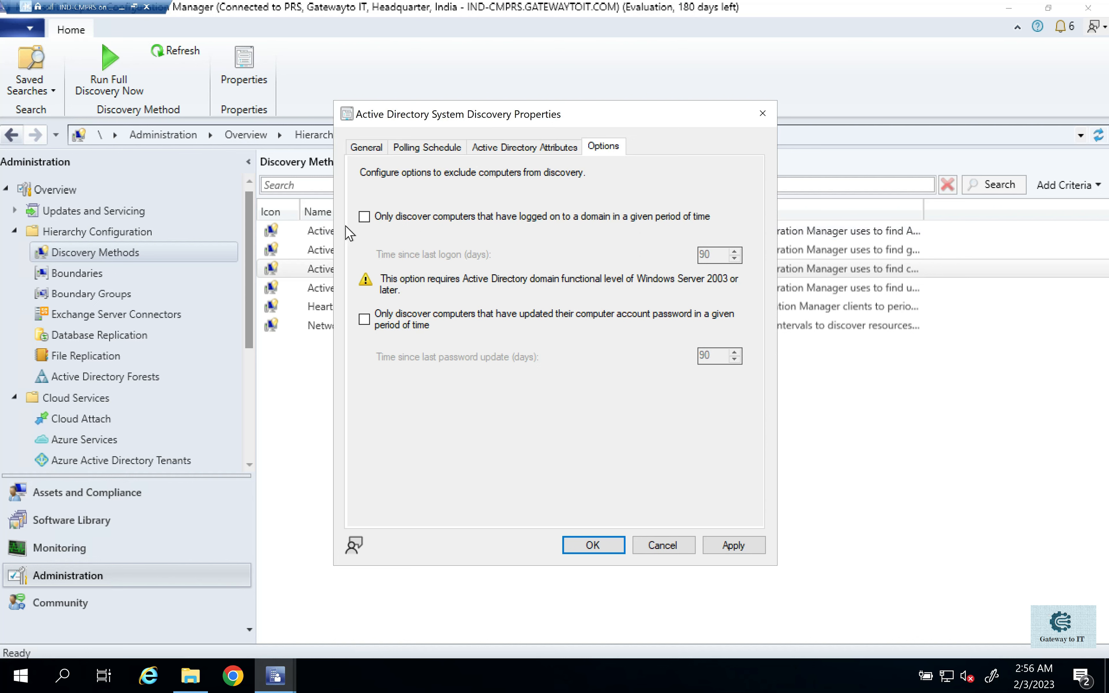
{"action": "left_click", "coordinate": [362, 217]}
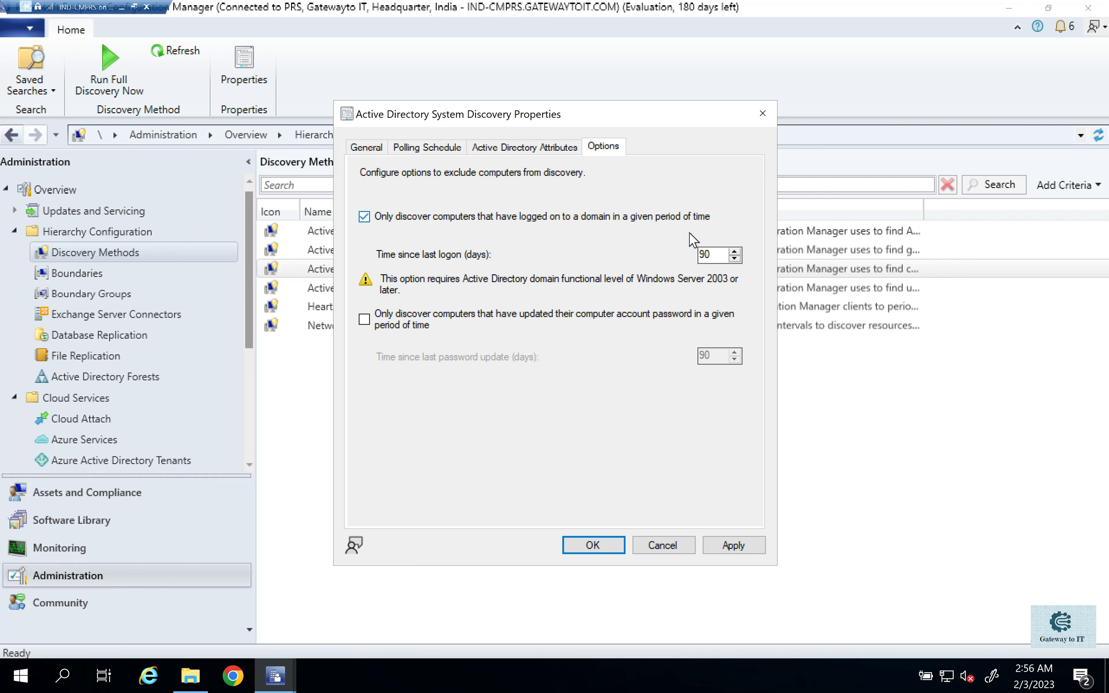
{"action": "left_click_drag", "start_coordinate": [712, 254], "coordinate": [698, 254]}
{"action": "left_click", "coordinate": [364, 320]}
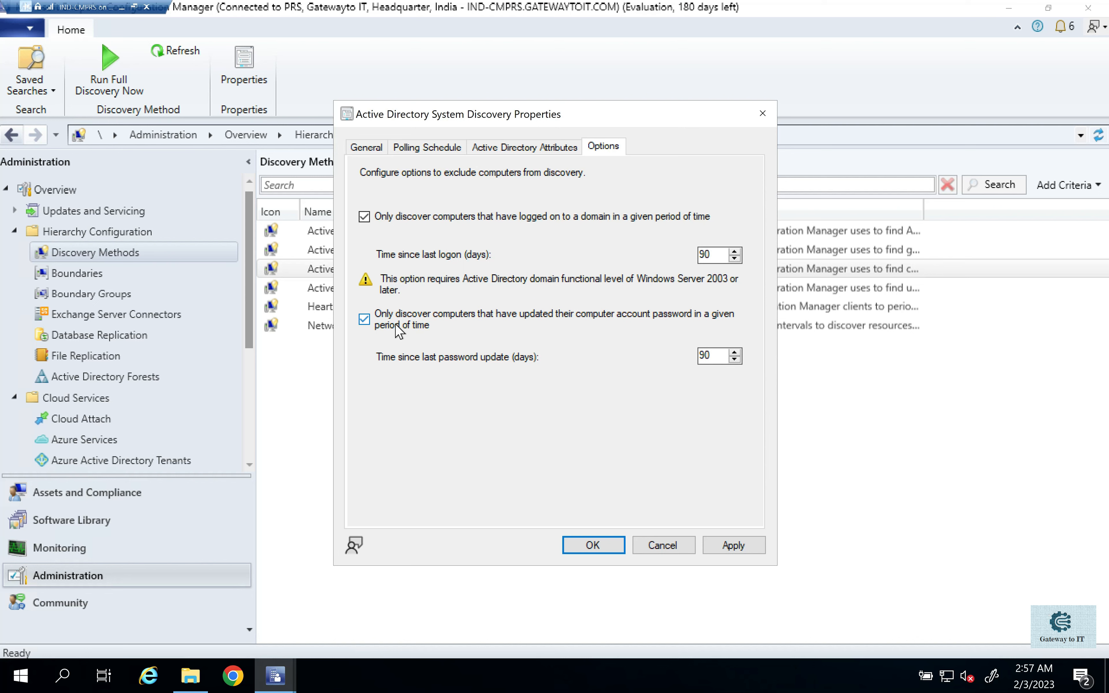
{"action": "double_click", "coordinate": [706, 356]}
{"action": "left_click", "coordinate": [370, 221]}
{"action": "left_click", "coordinate": [364, 319]}
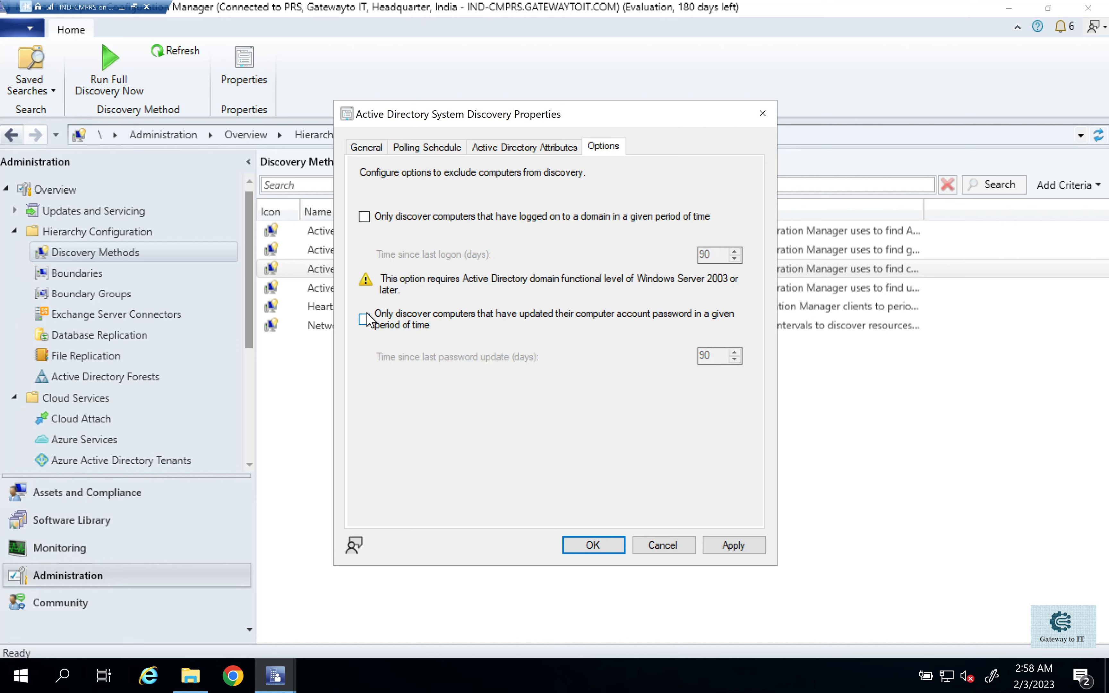
- Remove the comment attribute from the selected attributes and apply the system discovery settings
{"action": "left_click", "coordinate": [487, 150]}
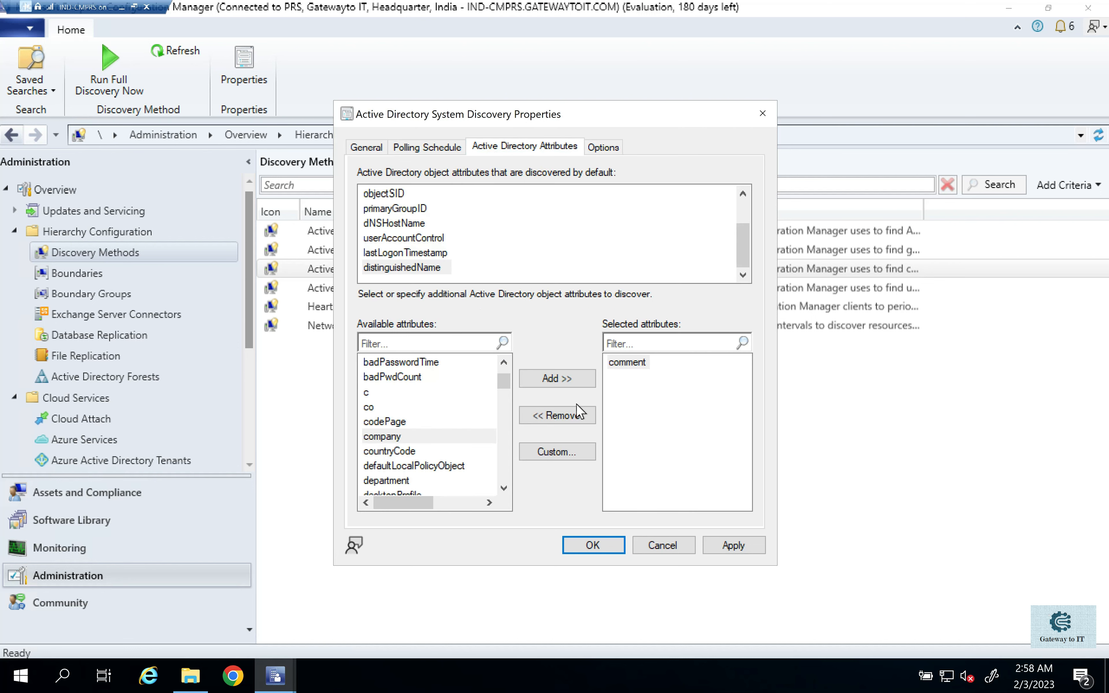
{"action": "left_click", "coordinate": [573, 414]}
{"action": "left_click", "coordinate": [737, 547]}
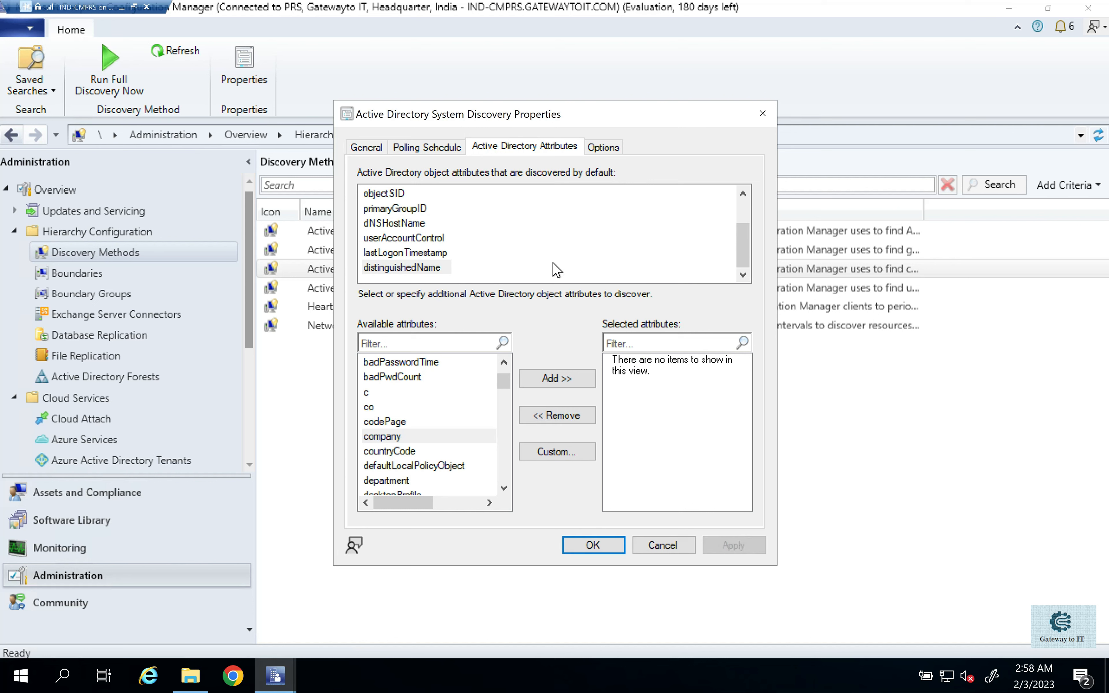
- Switch to File Explorer and open adsysdis.log from the Microsoft Configuration Manager Logs folder in an enlarged log viewer to examine system discovery
{"action": "left_click", "coordinate": [190, 676]}
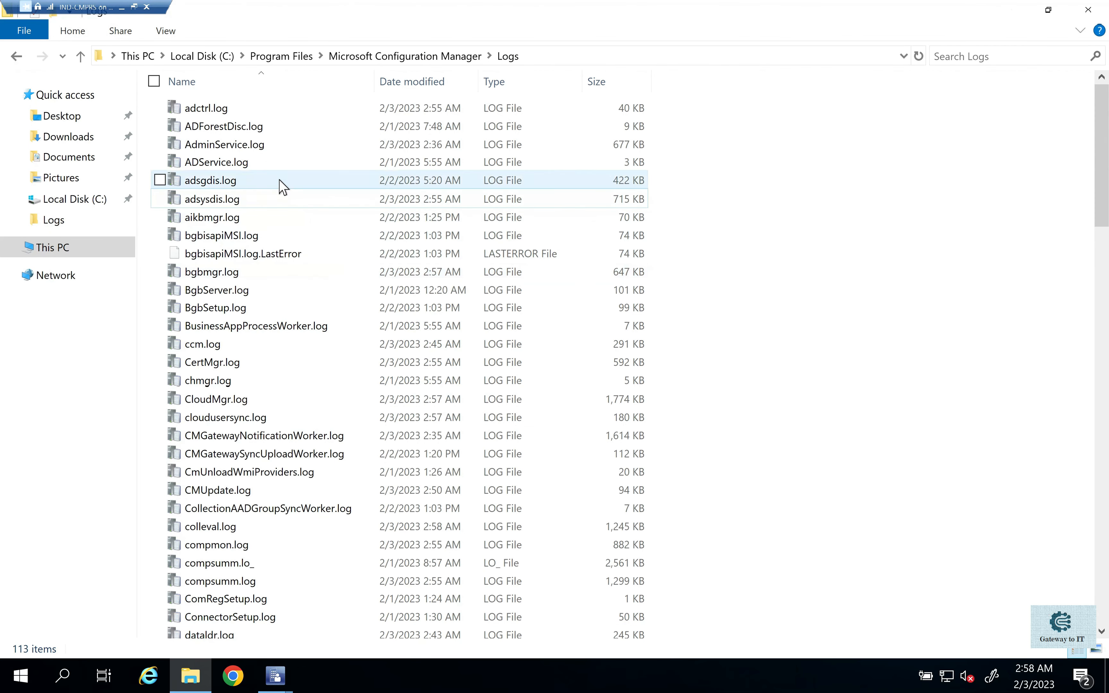
{"action": "left_click", "coordinate": [214, 202]}
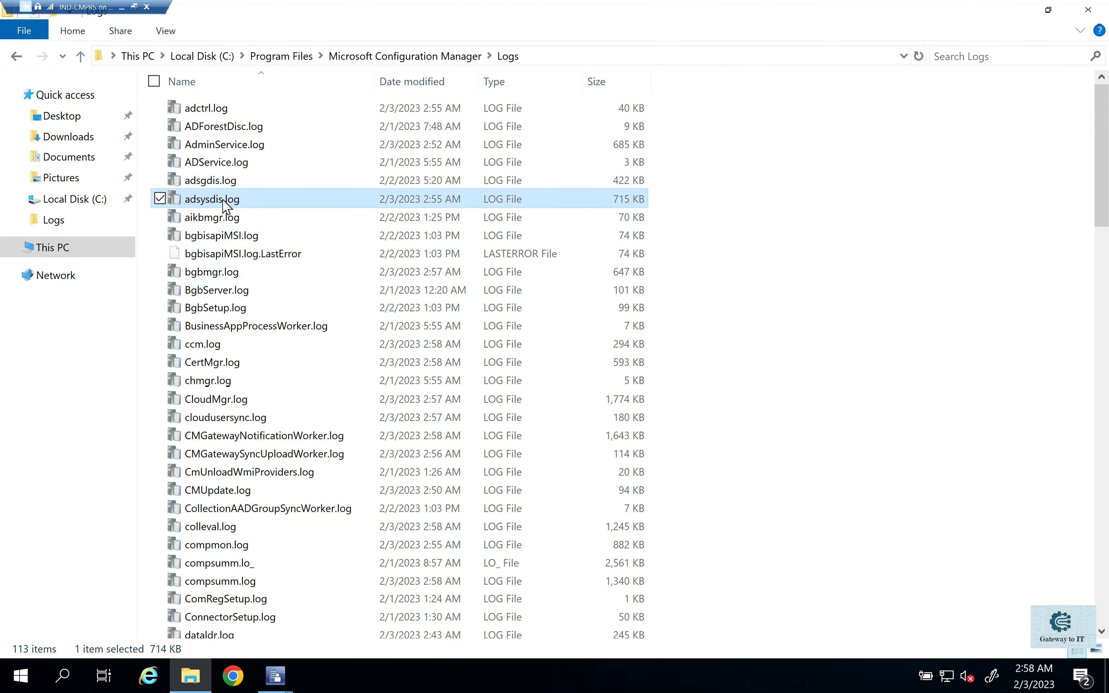
{"action": "left_click", "coordinate": [571, 56]}
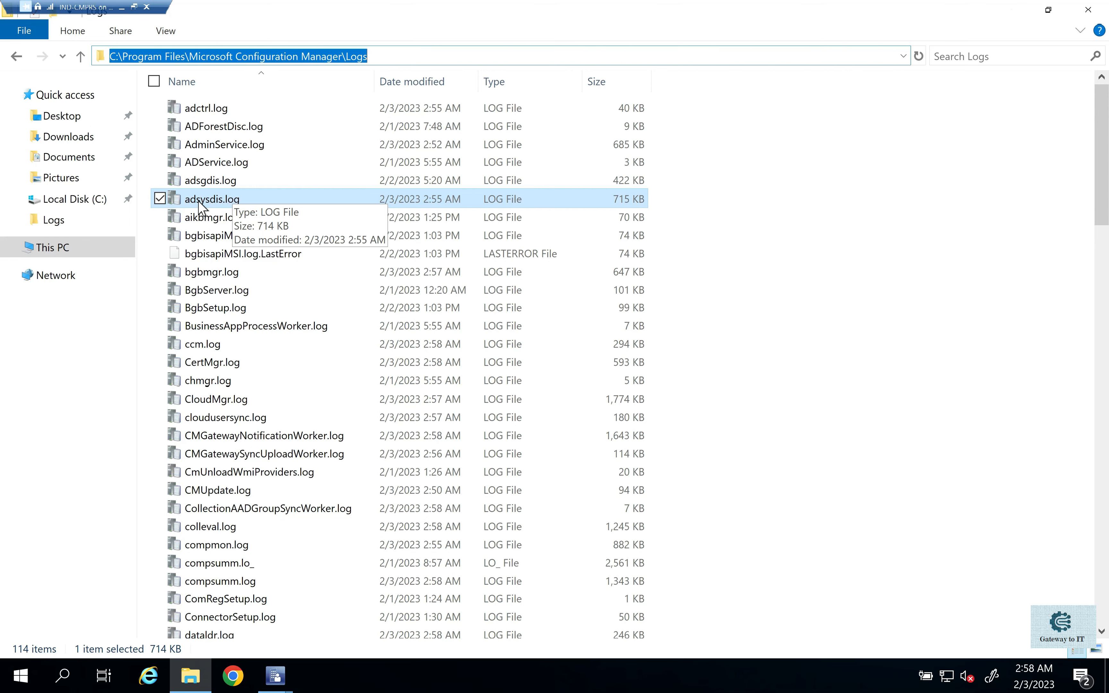
{"action": "double_click", "coordinate": [223, 201]}
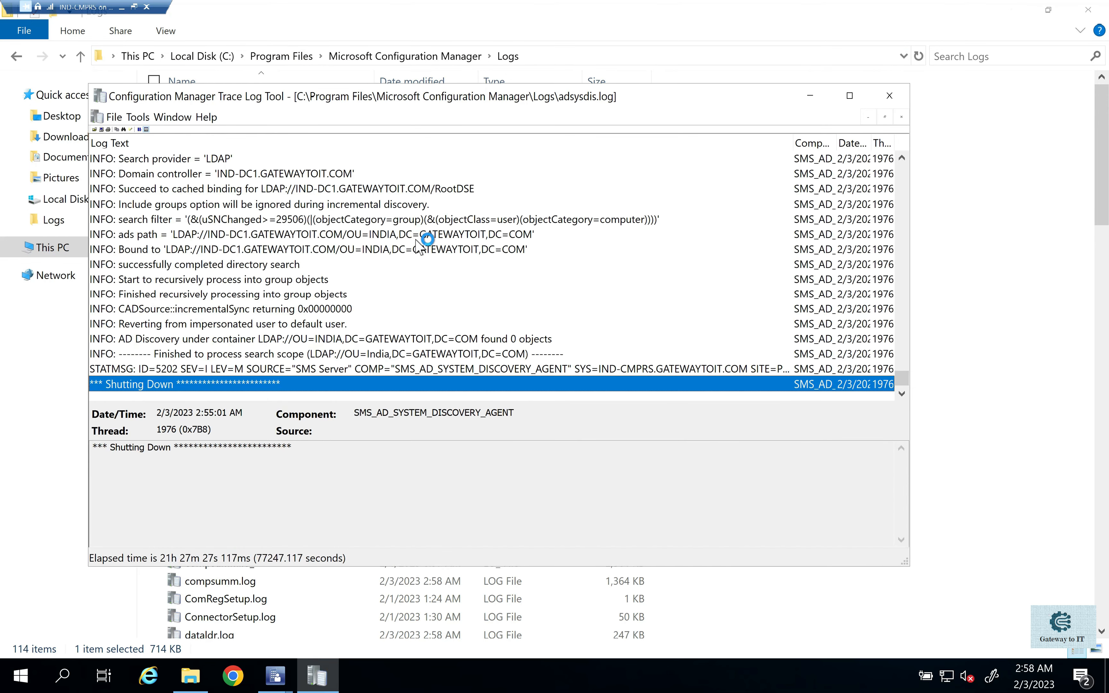
{"action": "left_click", "coordinate": [849, 95]}
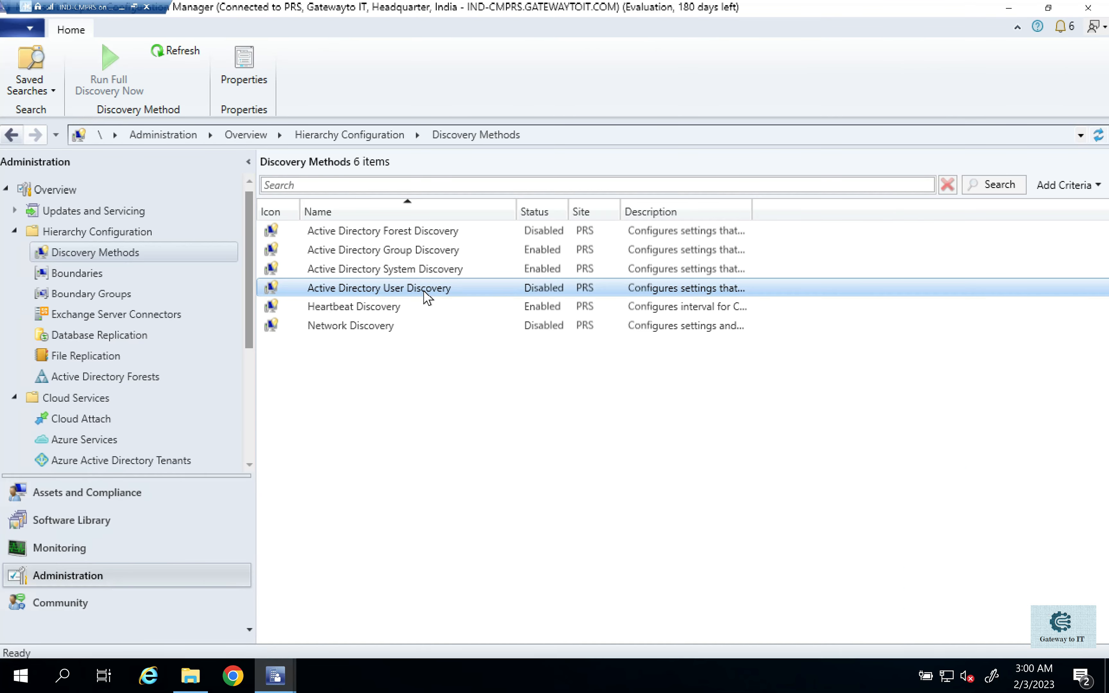
- Enable Active Directory User Discovery in the properties of that discovery method
{"action": "right_click", "coordinate": [400, 289]}
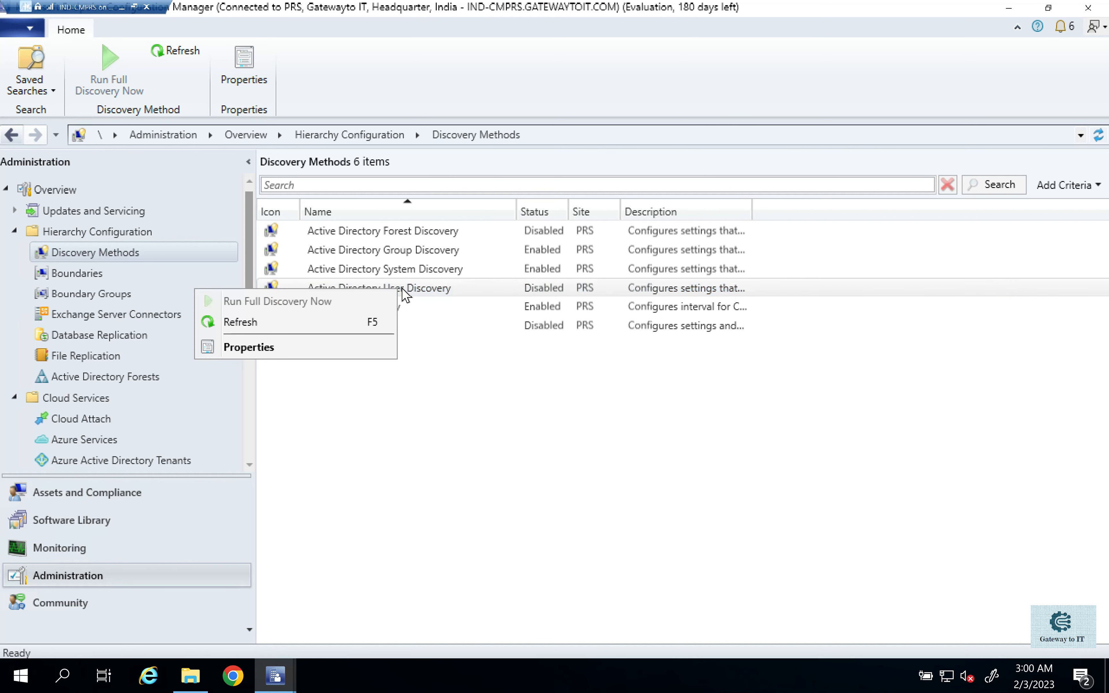
{"action": "left_click", "coordinate": [289, 350]}
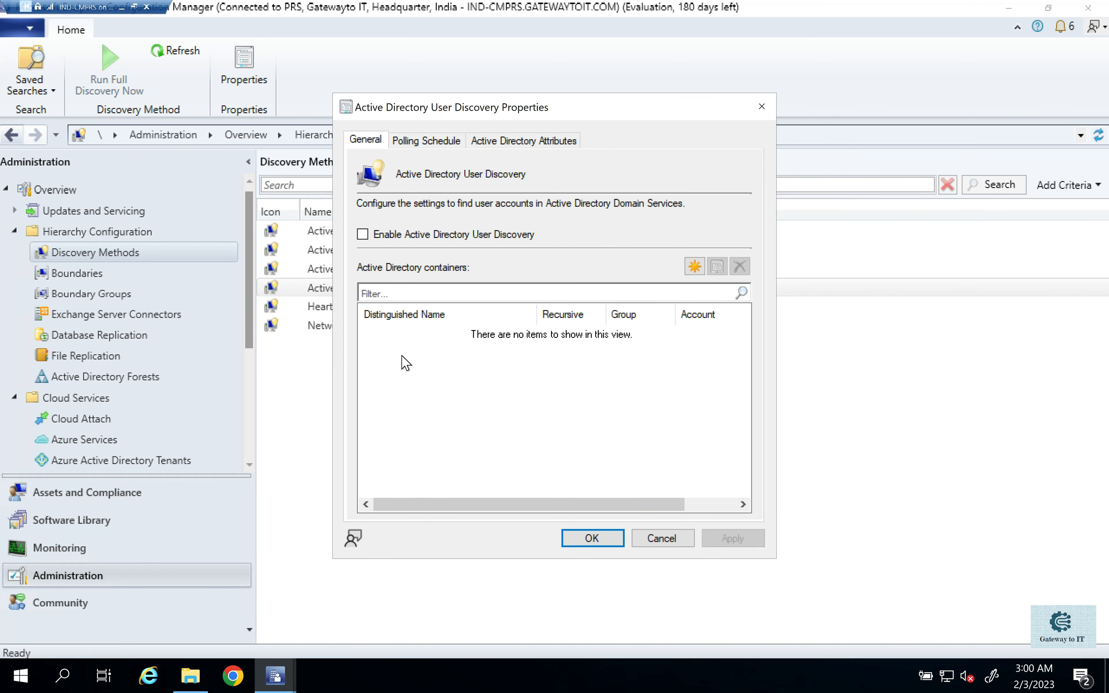
{"action": "left_click", "coordinate": [363, 235]}
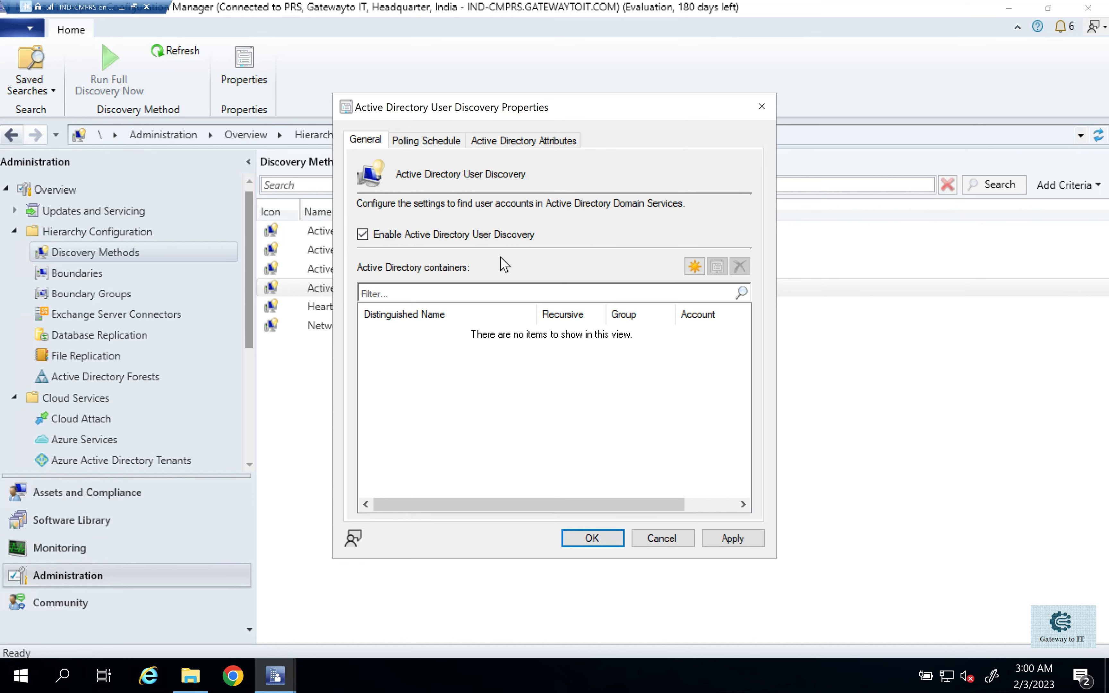
- Start a new Active Directory container for user discovery with IND-Users under India as its search path
{"action": "left_click", "coordinate": [695, 266]}
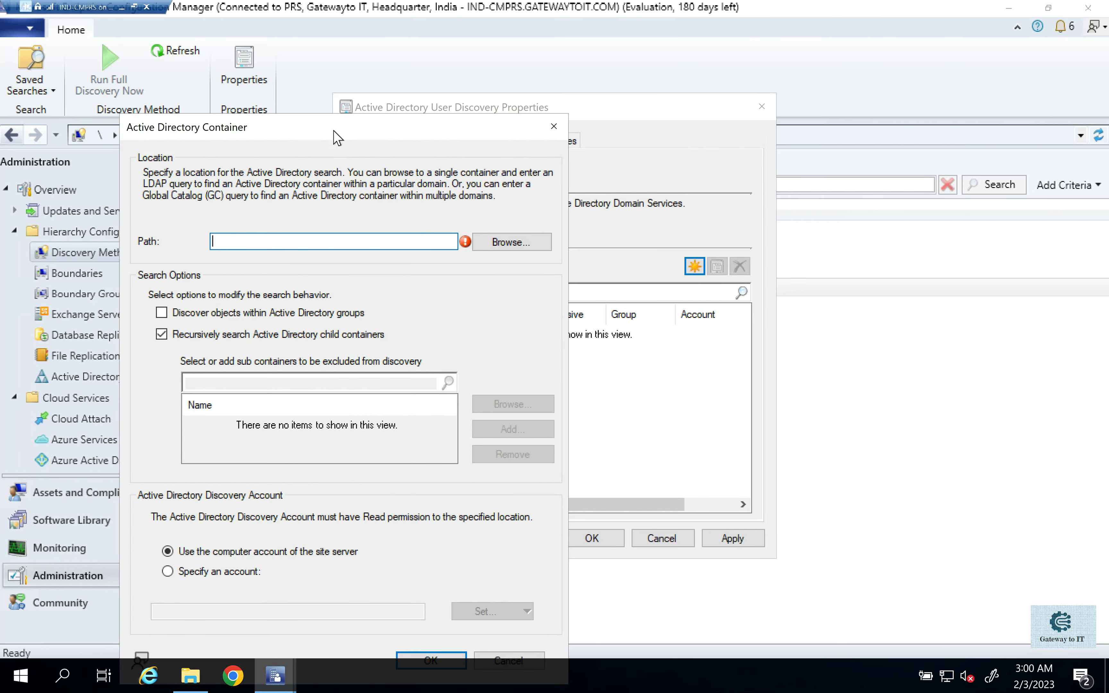
{"action": "left_click", "coordinate": [503, 243]}
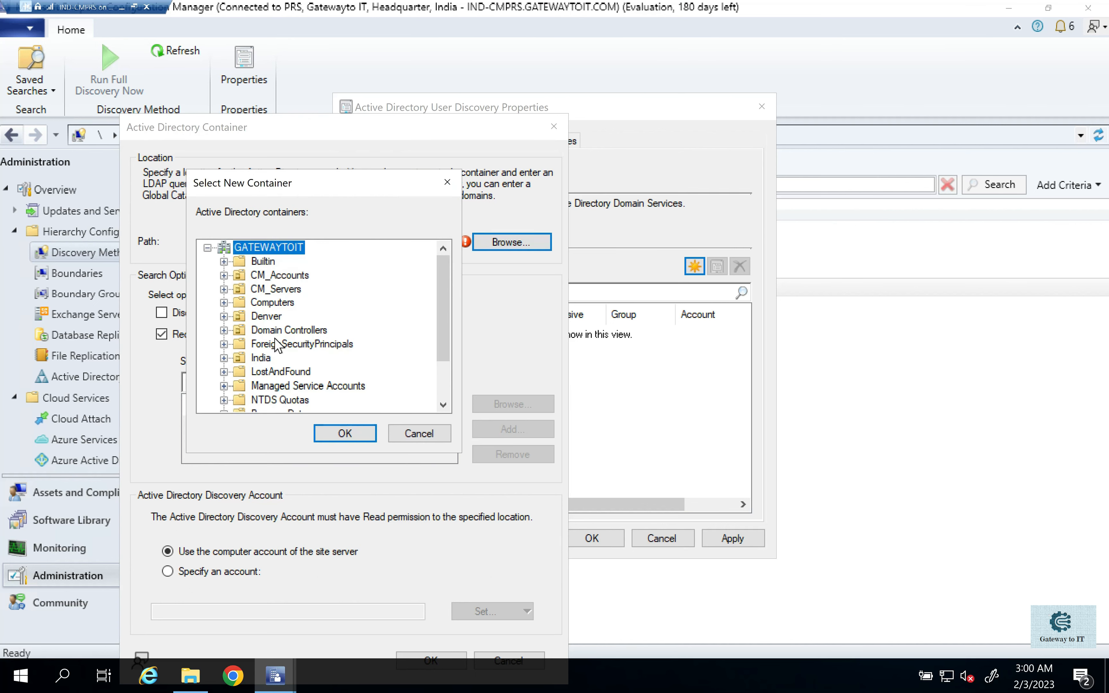
{"action": "scroll", "coordinate": [277, 347], "scroll_direction": "down", "scroll_amount": 2}
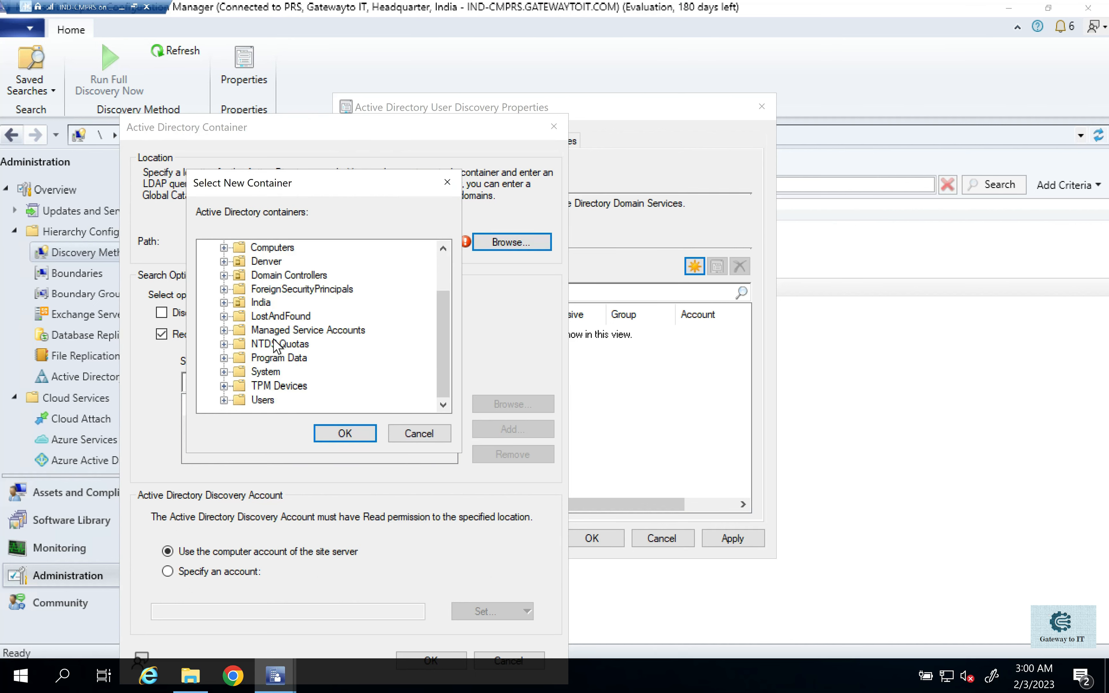
{"action": "left_click", "coordinate": [224, 303]}
{"action": "left_click", "coordinate": [271, 330]}
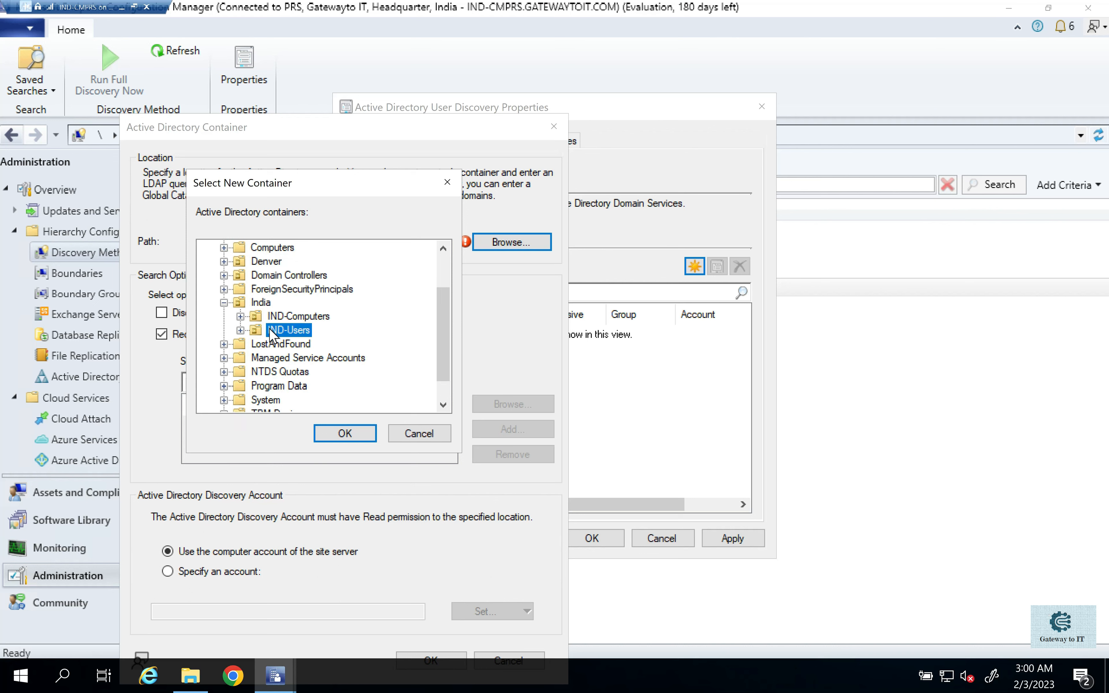
{"action": "left_click", "coordinate": [346, 434]}
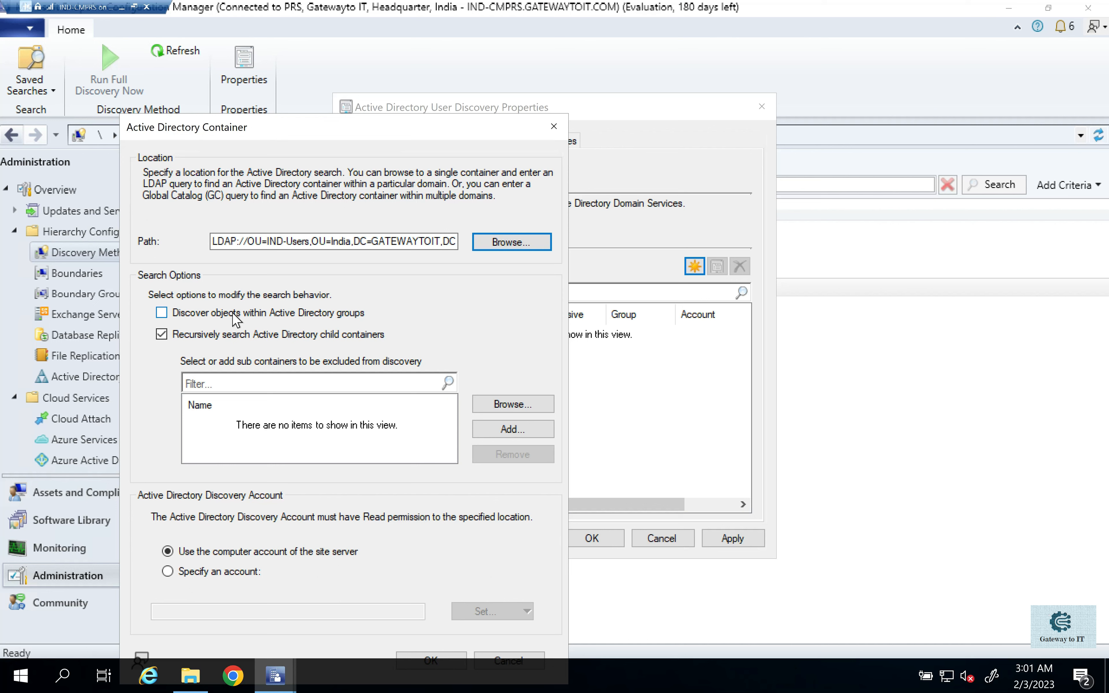
- Include objects within Active Directory groups and exclude the IT Department sub container of IND-Users from user discovery
{"action": "left_click", "coordinate": [192, 316]}
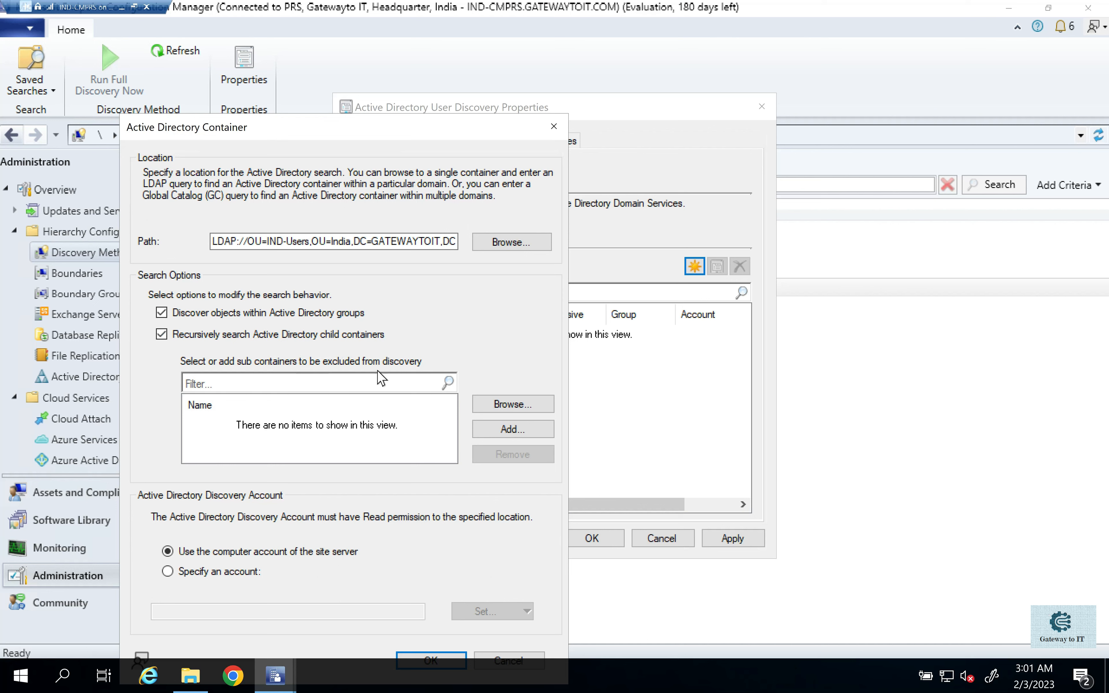
{"action": "left_click", "coordinate": [507, 432]}
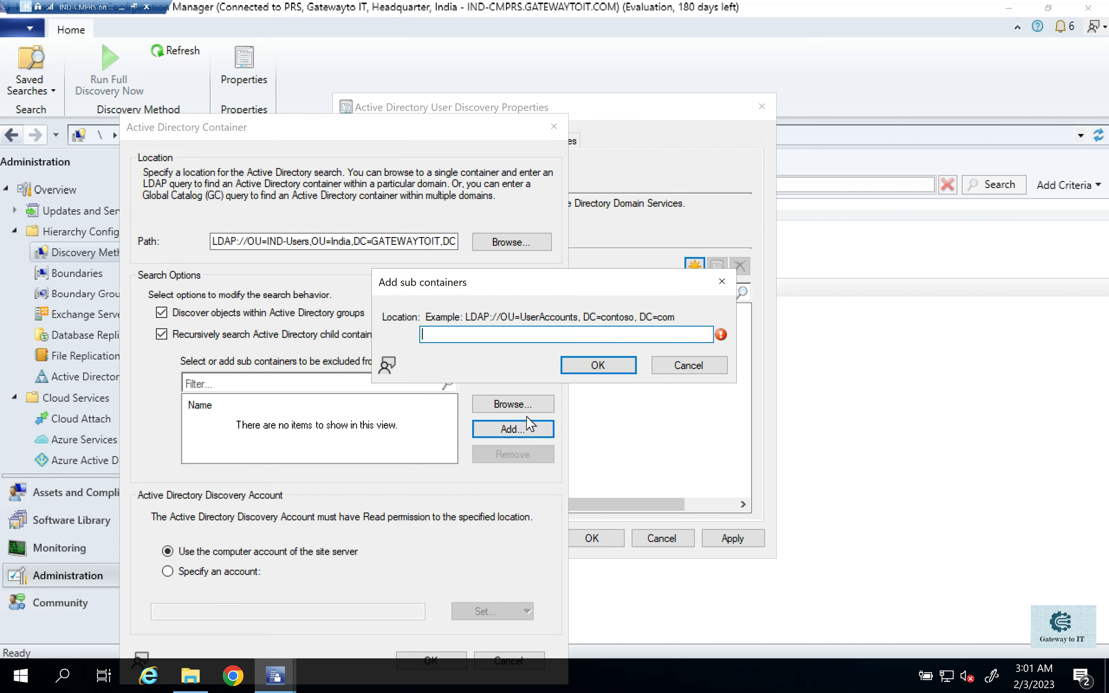
{"action": "left_click", "coordinate": [687, 365]}
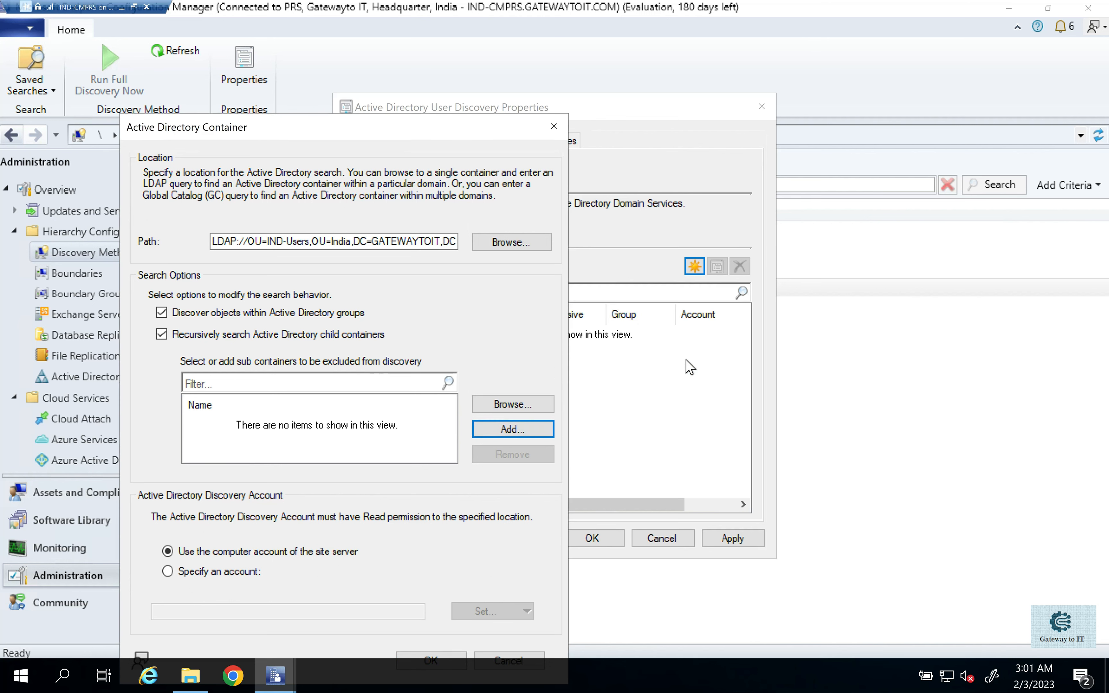
{"action": "left_click", "coordinate": [513, 404]}
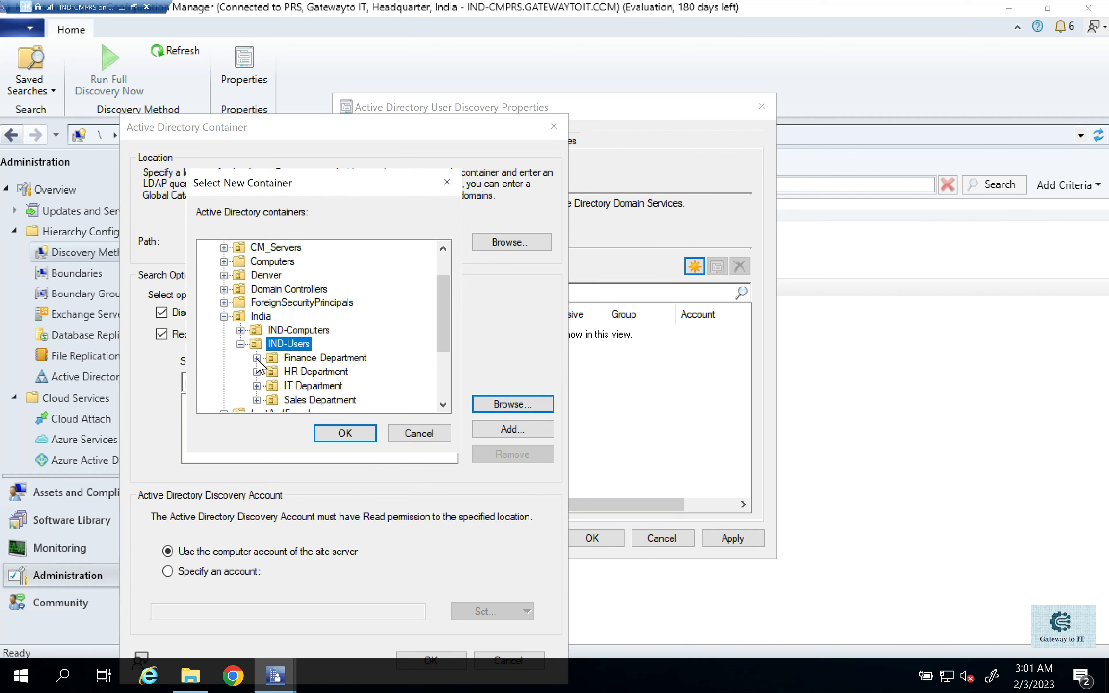
{"action": "left_click", "coordinate": [310, 374]}
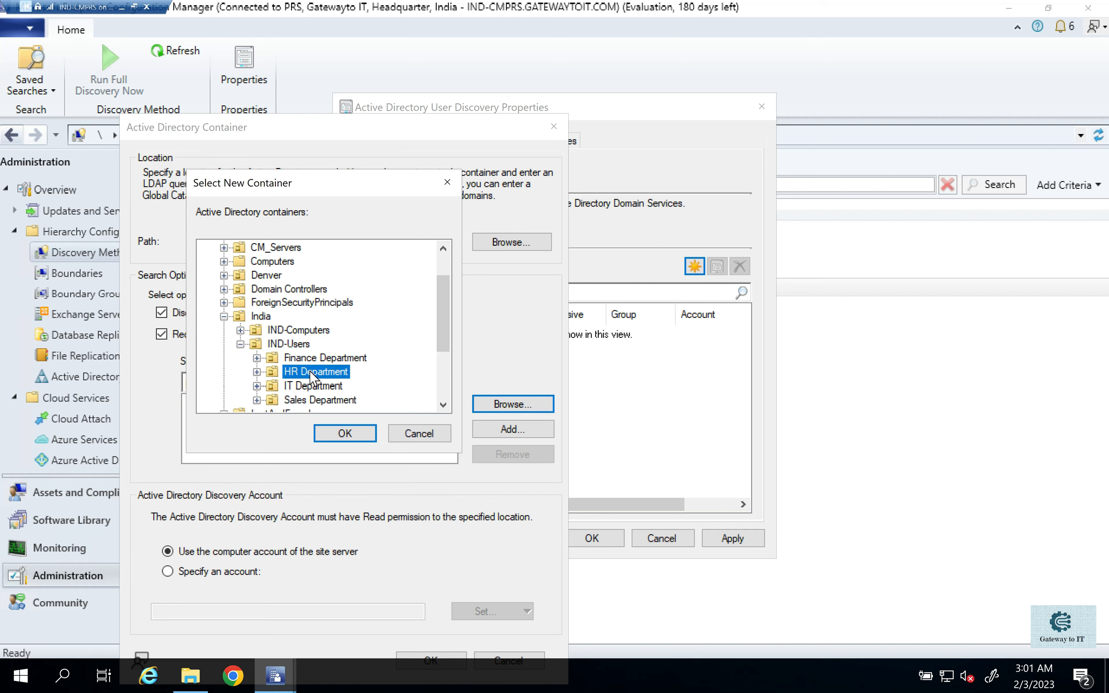
{"action": "left_click", "coordinate": [337, 387]}
{"action": "left_click", "coordinate": [339, 433]}
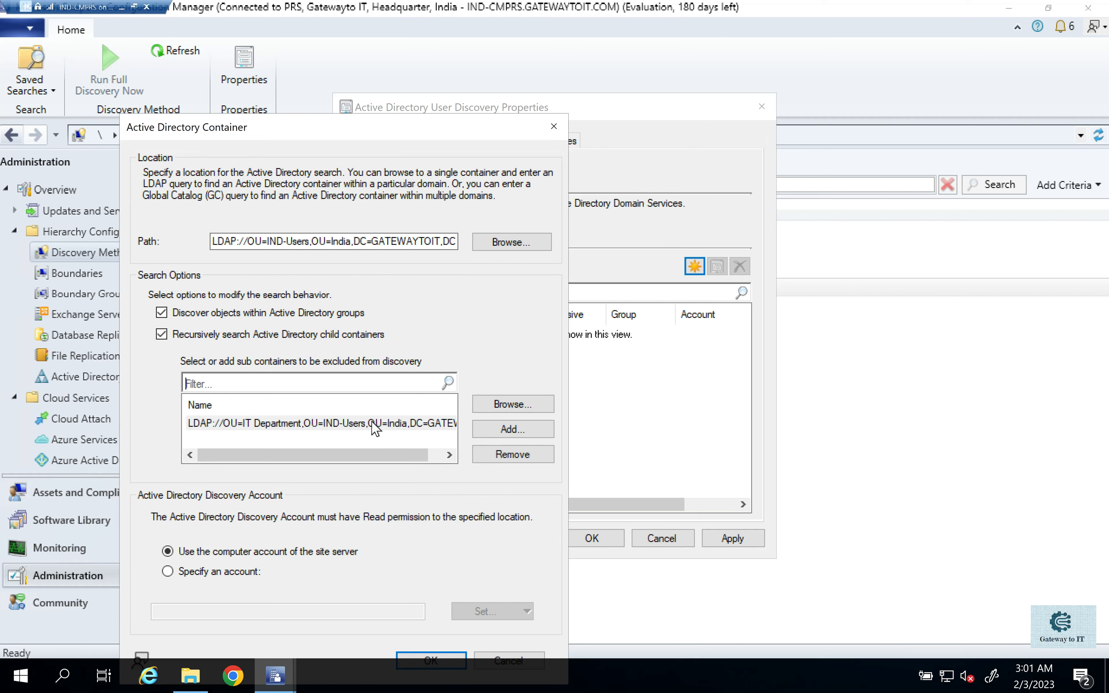
- Specify the existing account GATEWAYTOIT\Administrator as the discovery account and save the Active Directory container
{"action": "left_click_drag", "start_coordinate": [300, 124], "coordinate": [344, 61]}
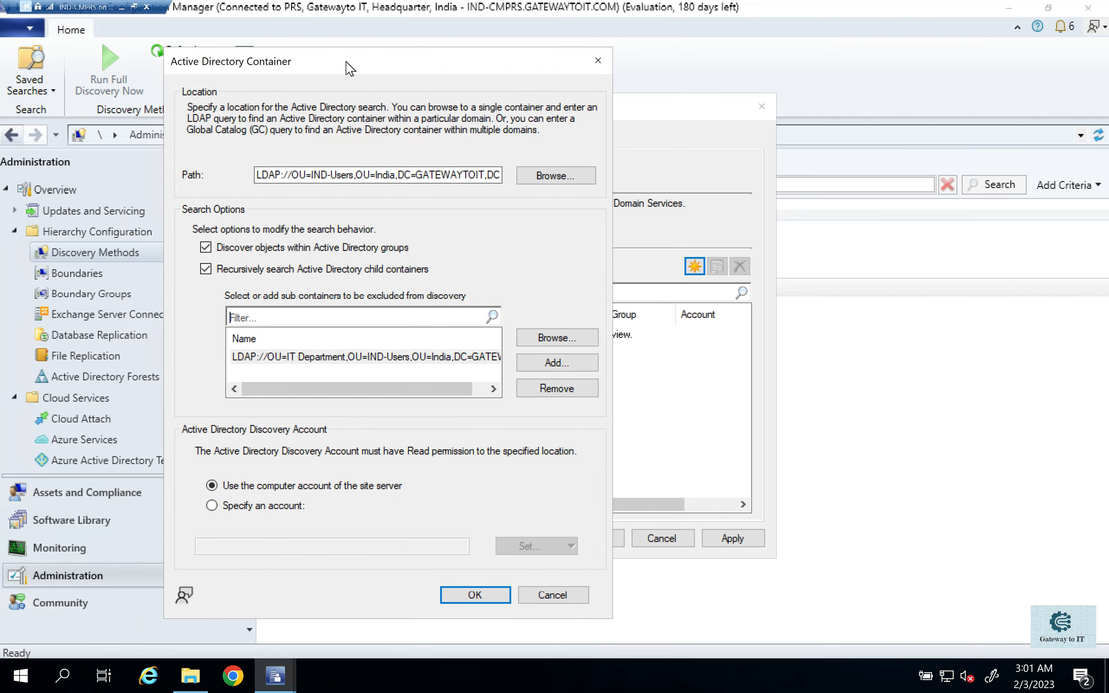
{"action": "left_click", "coordinate": [268, 508]}
{"action": "left_click", "coordinate": [559, 548]}
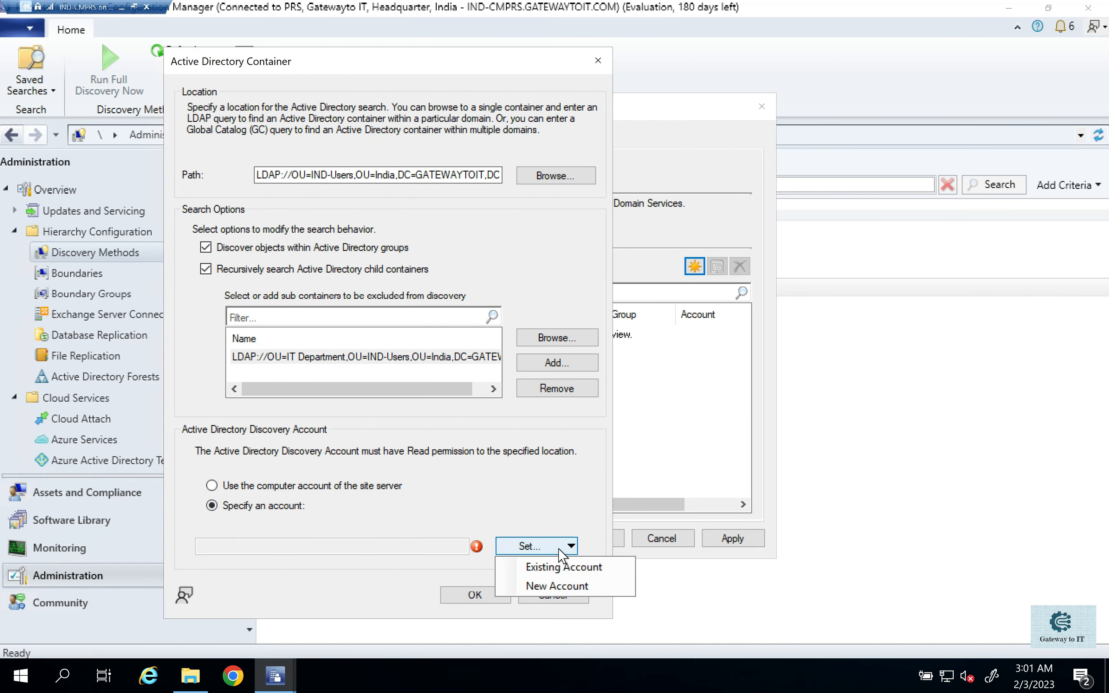
{"action": "left_click", "coordinate": [563, 566]}
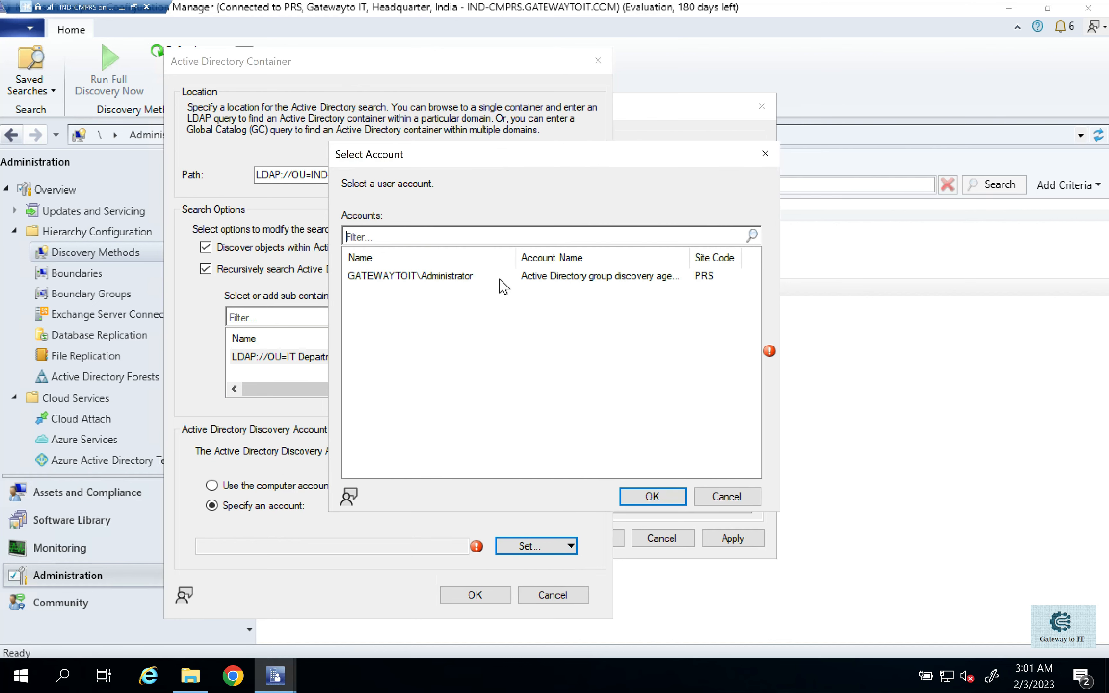
{"action": "double_click", "coordinate": [500, 278]}
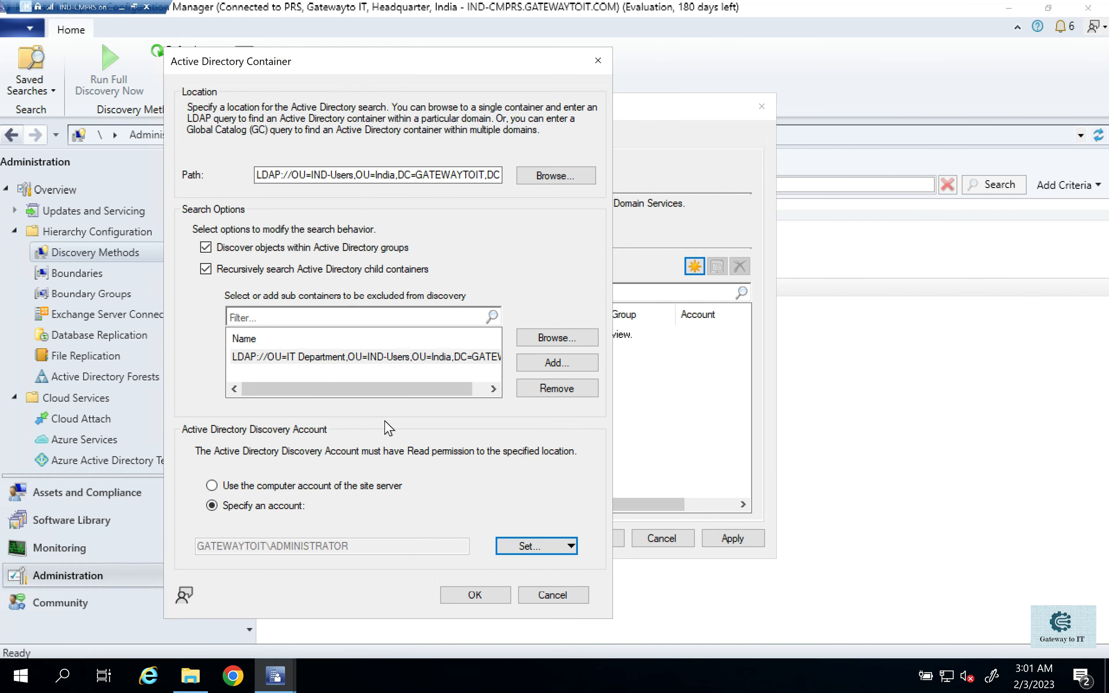
{"action": "left_click", "coordinate": [475, 595]}
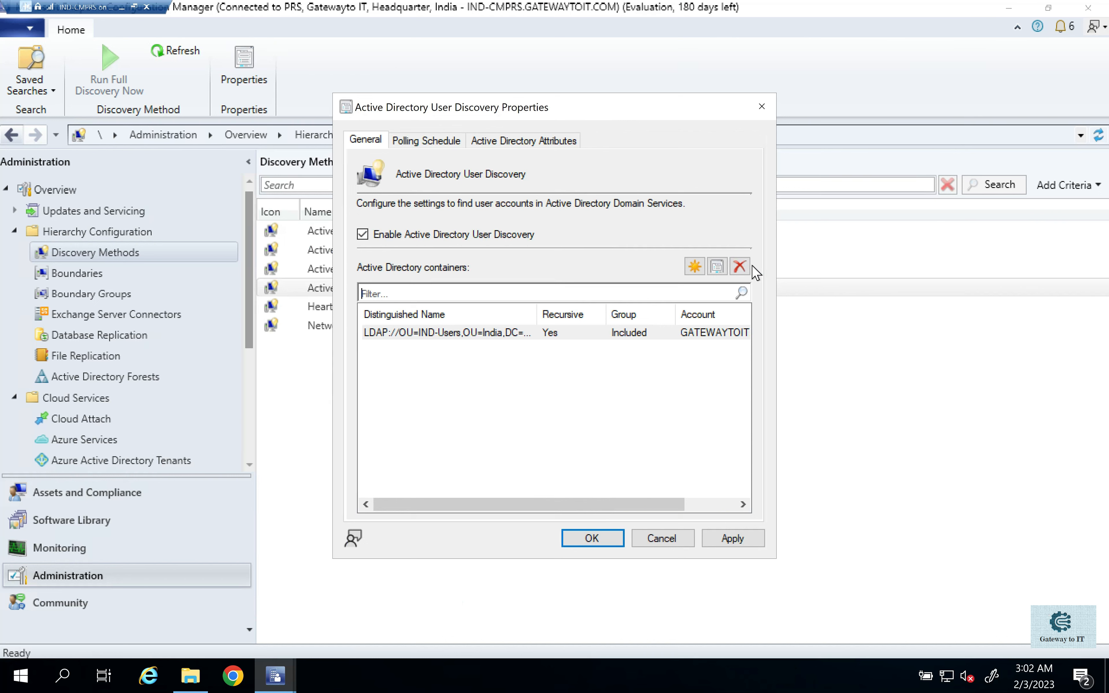
- Examine the user discovery polling schedule and the default and available Active Directory attributes
{"action": "left_click", "coordinate": [437, 141]}
{"action": "left_click_drag", "start_coordinate": [359, 248], "coordinate": [567, 247]}
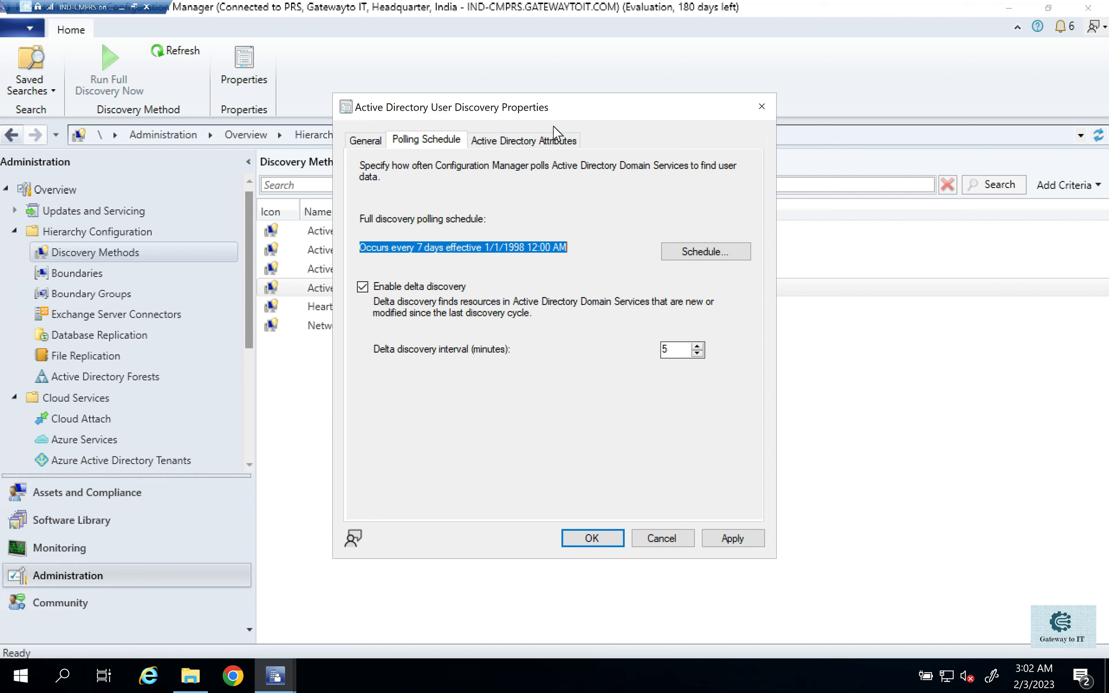
{"action": "left_click", "coordinate": [531, 140]}
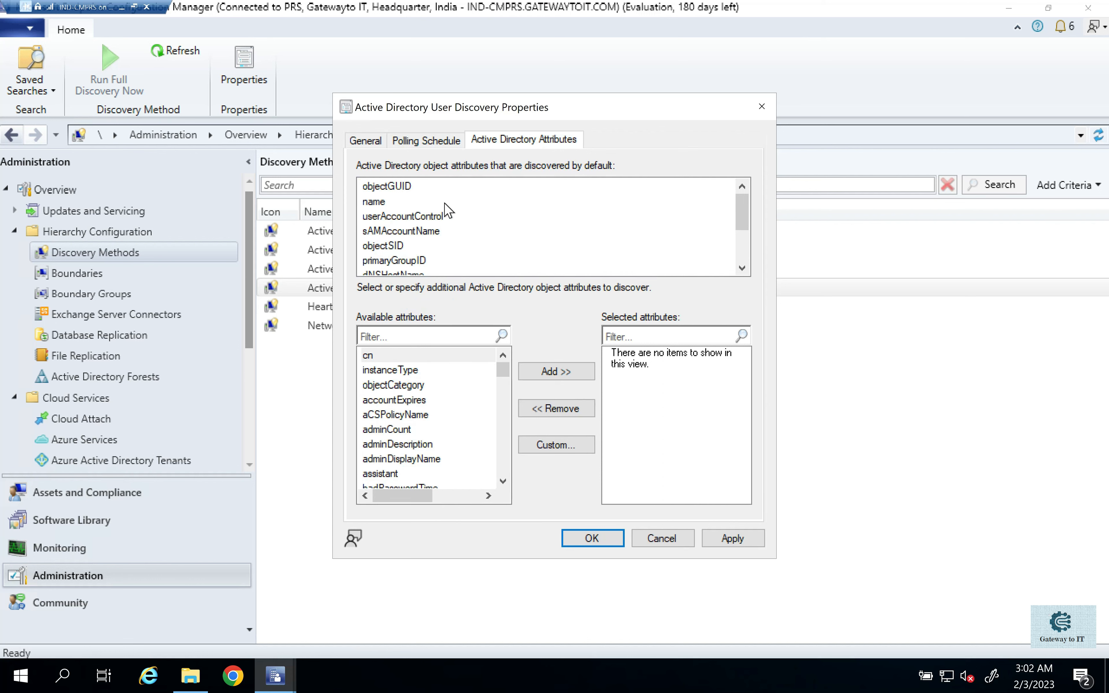
{"action": "left_click", "coordinate": [386, 187]}
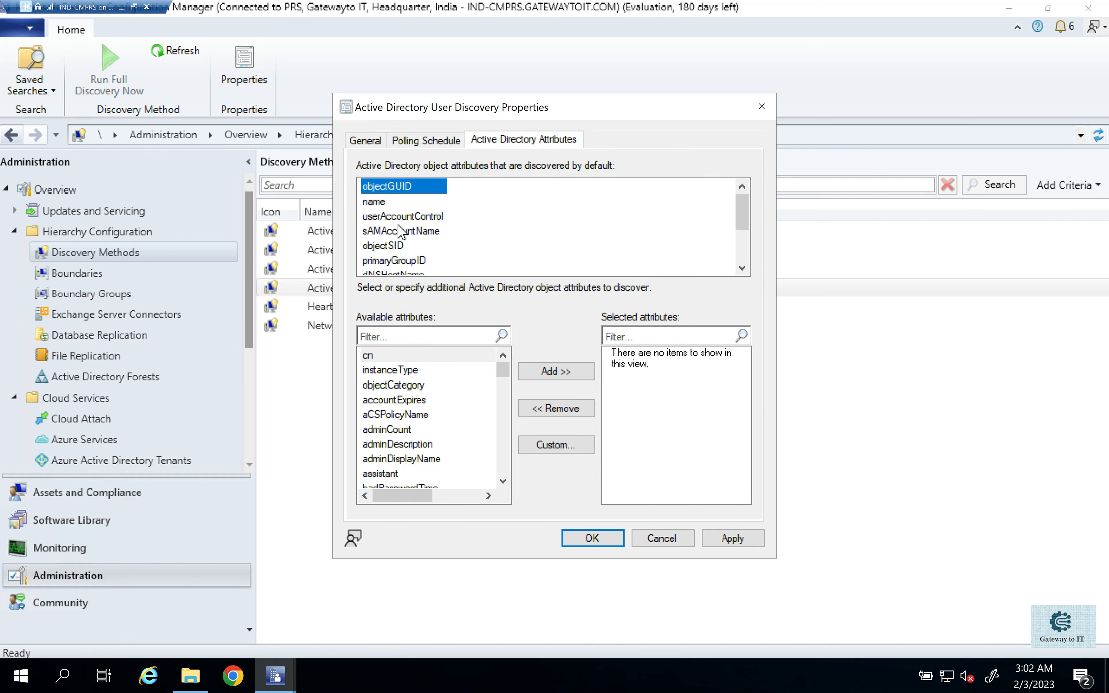
{"action": "scroll", "coordinate": [398, 227], "scroll_direction": "down", "scroll_amount": 2}
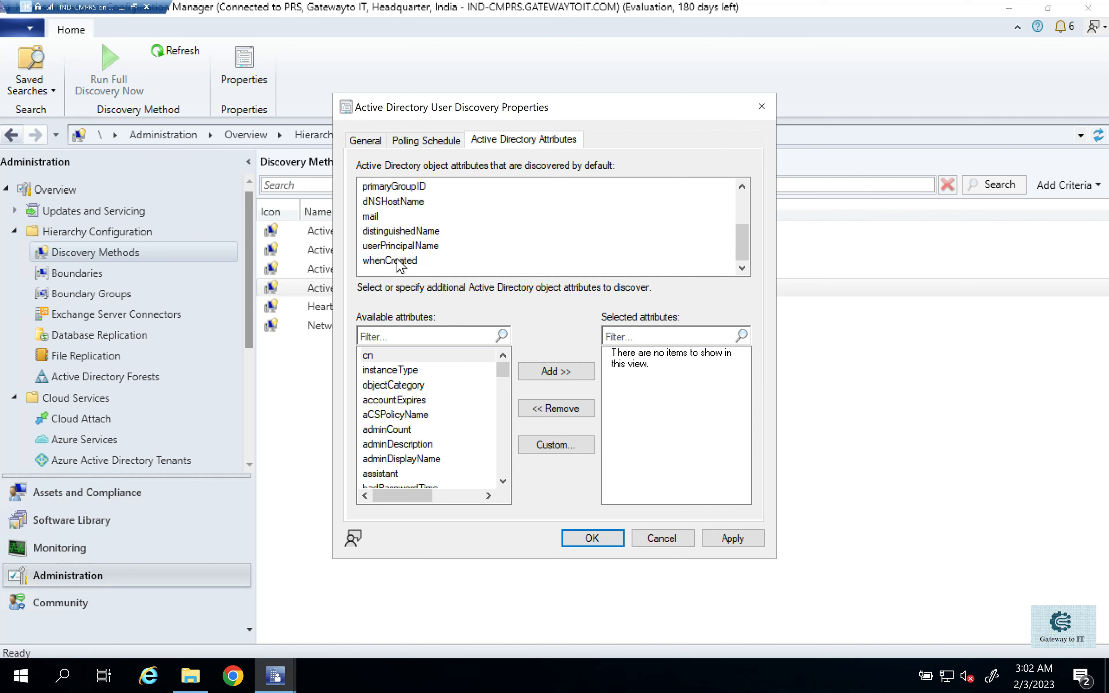
{"action": "scroll", "coordinate": [400, 255], "scroll_direction": "up", "scroll_amount": 2}
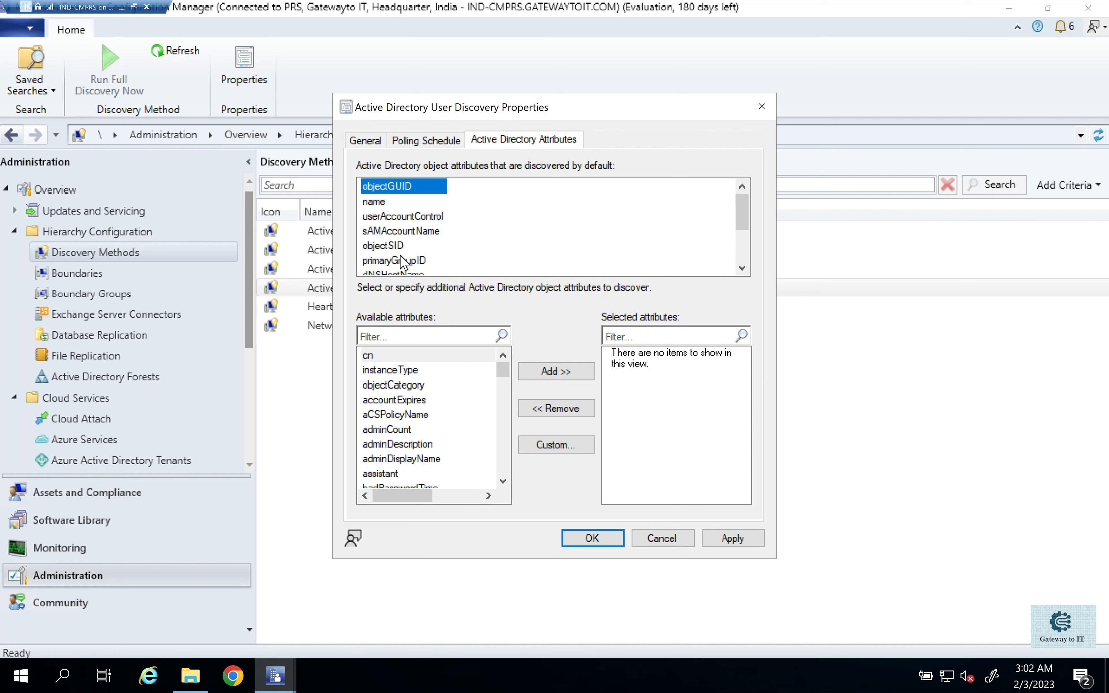
{"action": "left_click", "coordinate": [407, 387]}
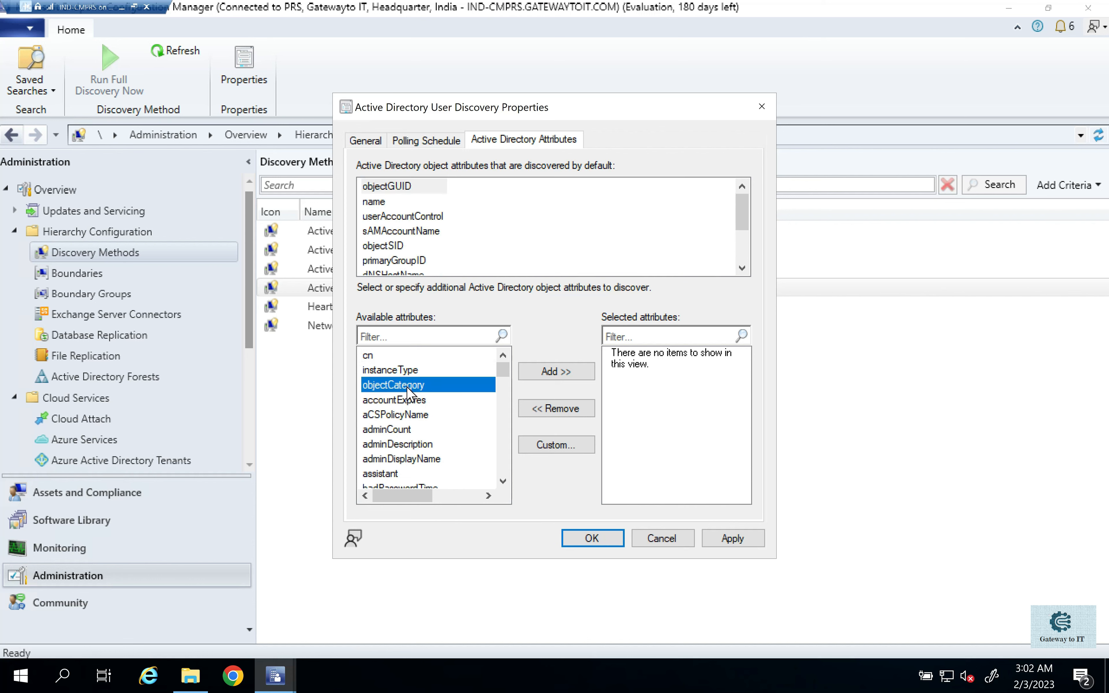
{"action": "scroll", "coordinate": [413, 399], "scroll_direction": "down", "scroll_amount": 2}
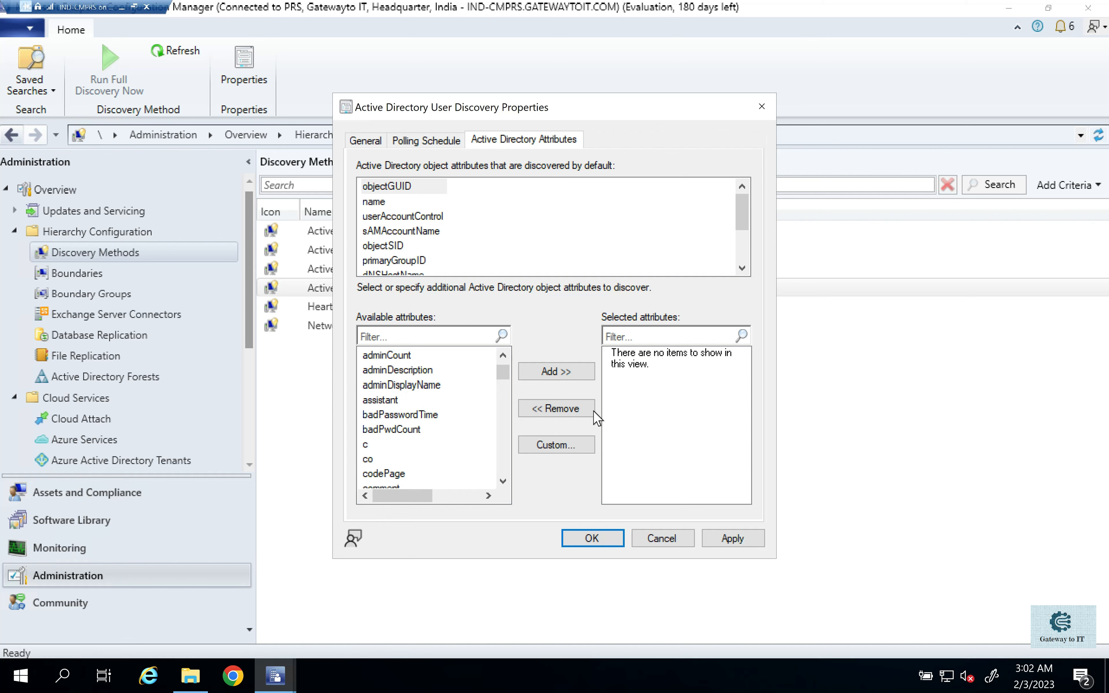
- Apply the Active Directory User Discovery settings and agree to run full discovery as soon as possible
{"action": "left_click", "coordinate": [376, 144]}
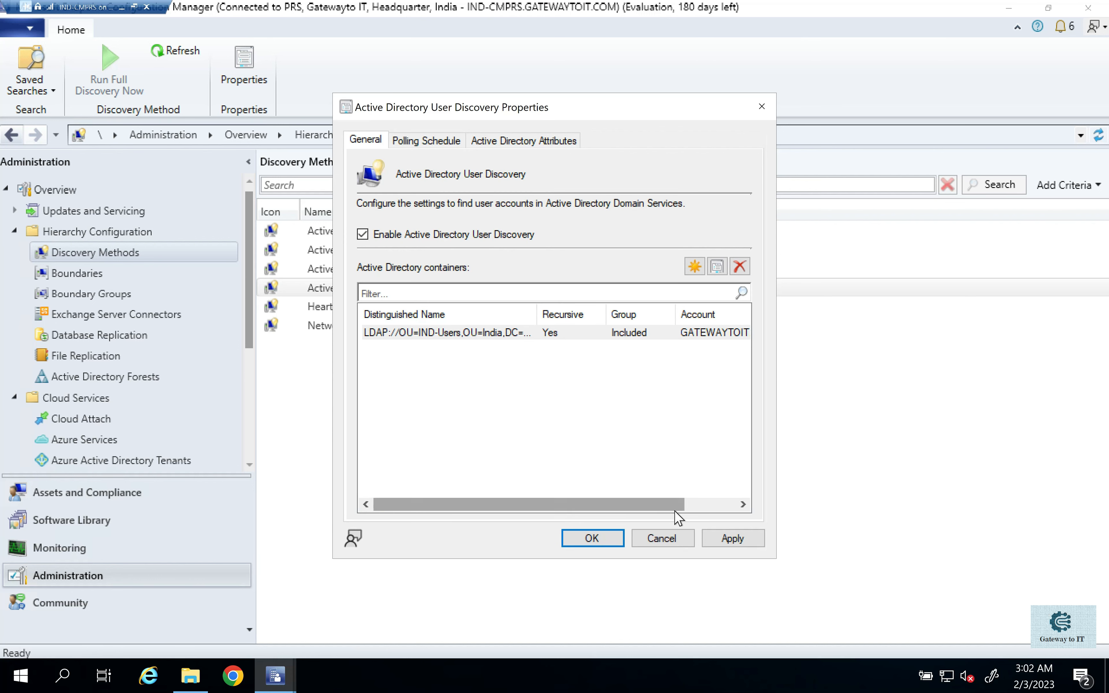
{"action": "left_click", "coordinate": [739, 541]}
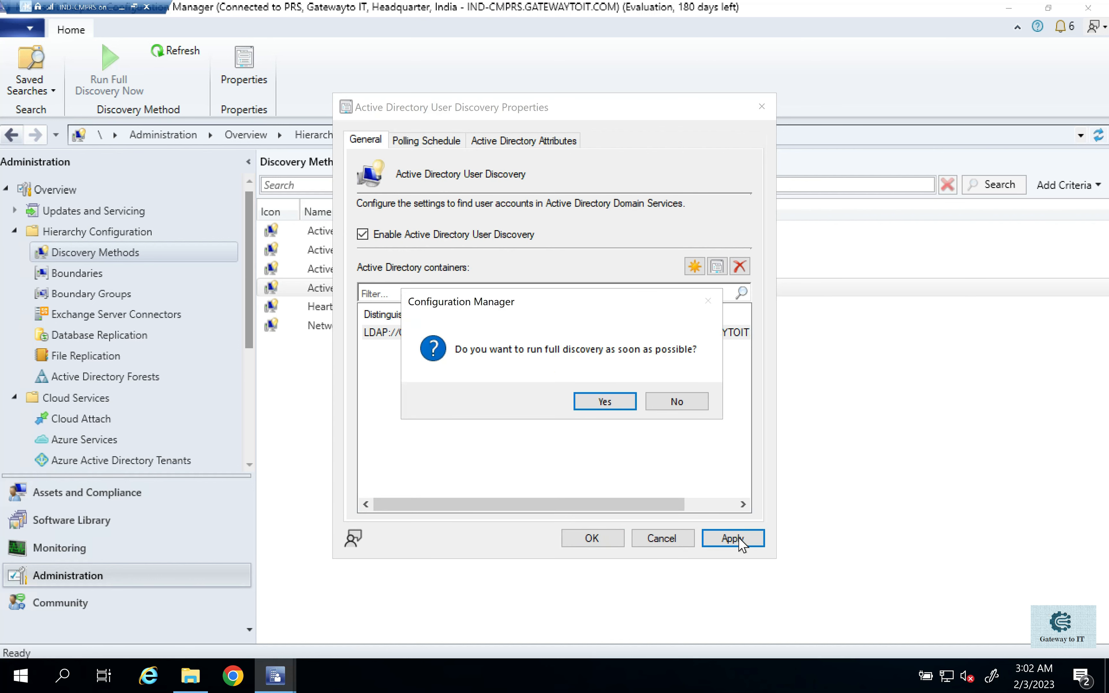
{"action": "left_click", "coordinate": [606, 405]}
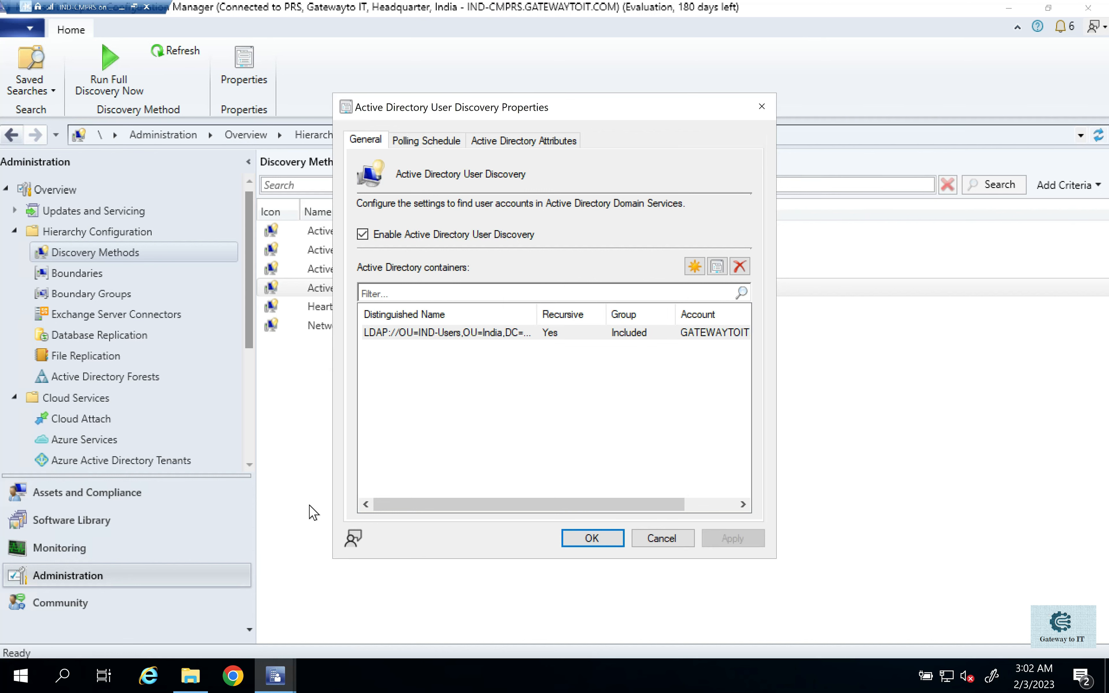
- Switch to File Explorer and open adusrdis.log from the Logs folder in an enlarged log viewer to examine the user discovery entries
{"action": "left_click", "coordinate": [191, 682]}
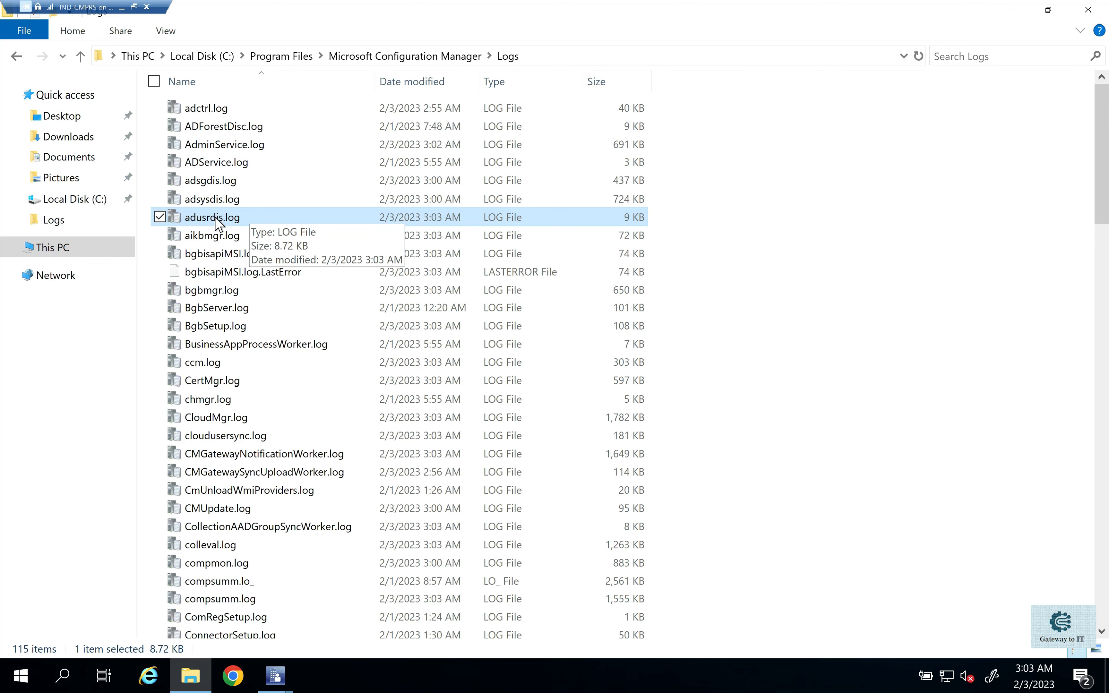
{"action": "double_click", "coordinate": [233, 220]}
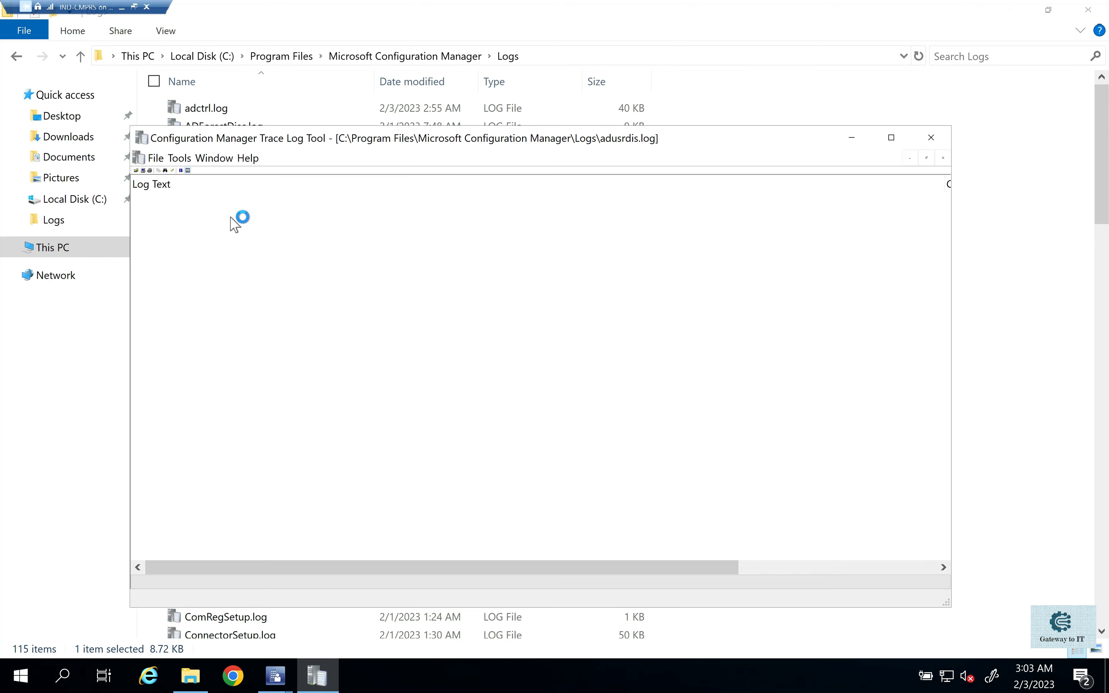
{"action": "double_click", "coordinate": [409, 138]}
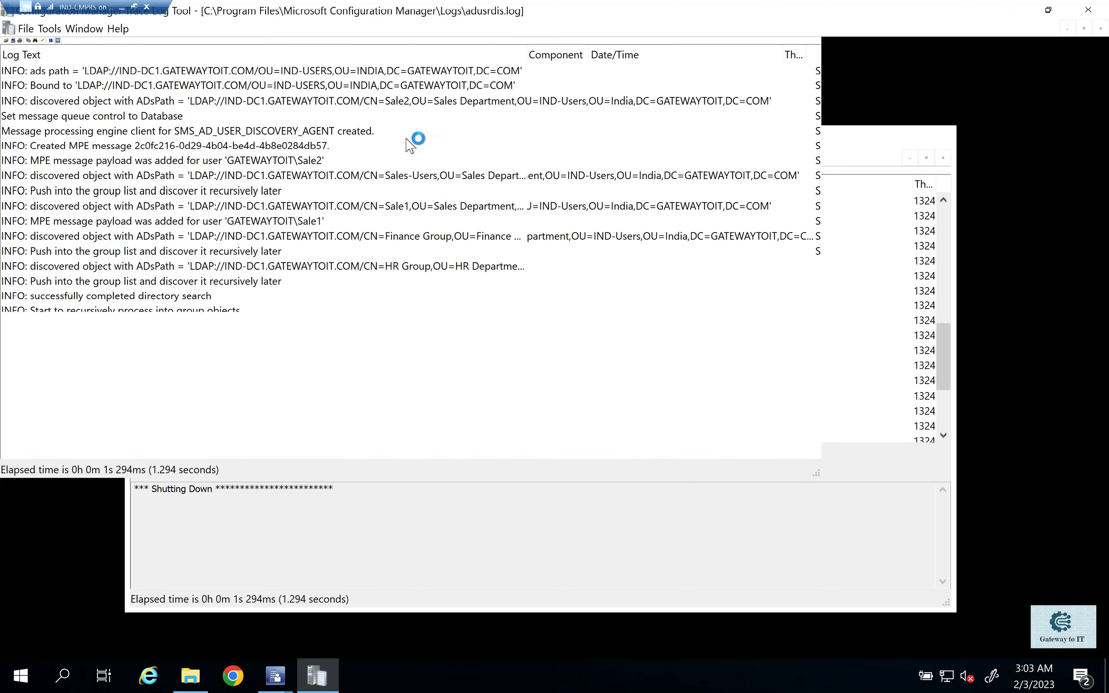
{"action": "scroll", "coordinate": [475, 377], "scroll_direction": "up", "scroll_amount": 3}
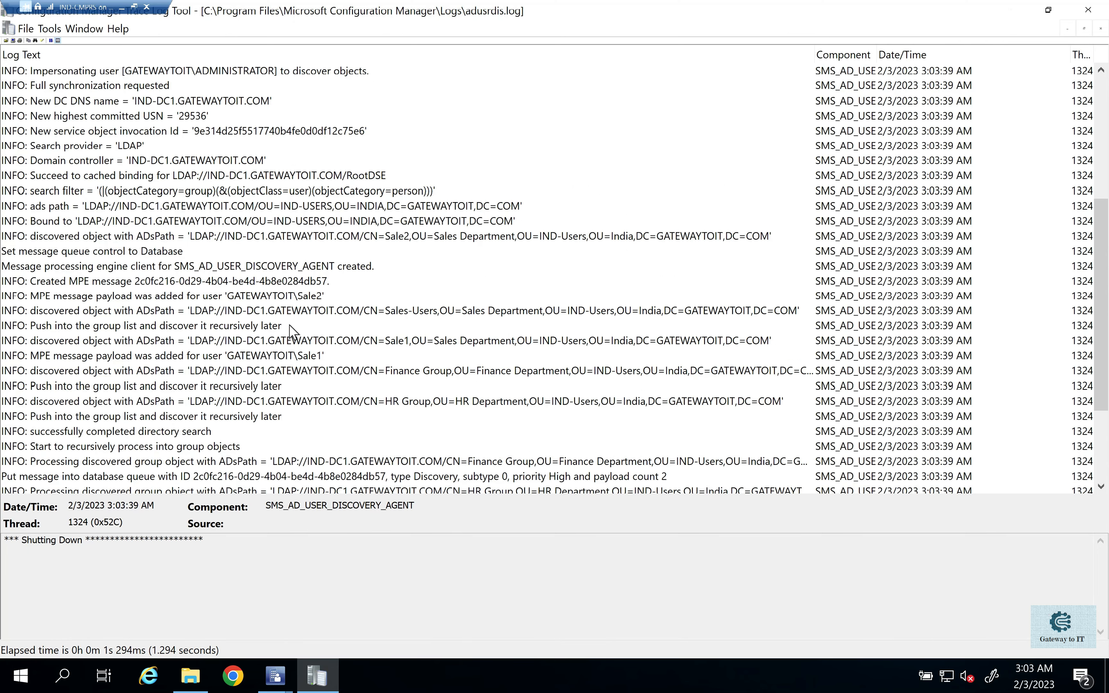
{"action": "scroll", "coordinate": [270, 326], "scroll_direction": "up", "scroll_amount": 3}
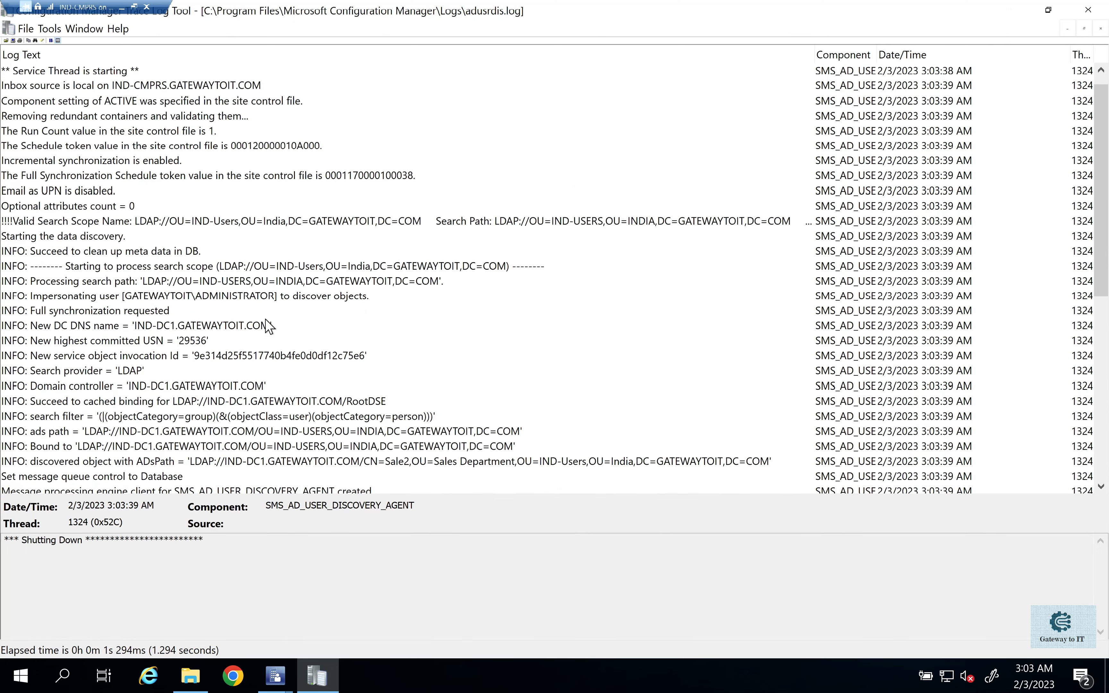
{"action": "scroll", "coordinate": [312, 149], "scroll_direction": "down", "scroll_amount": 6}
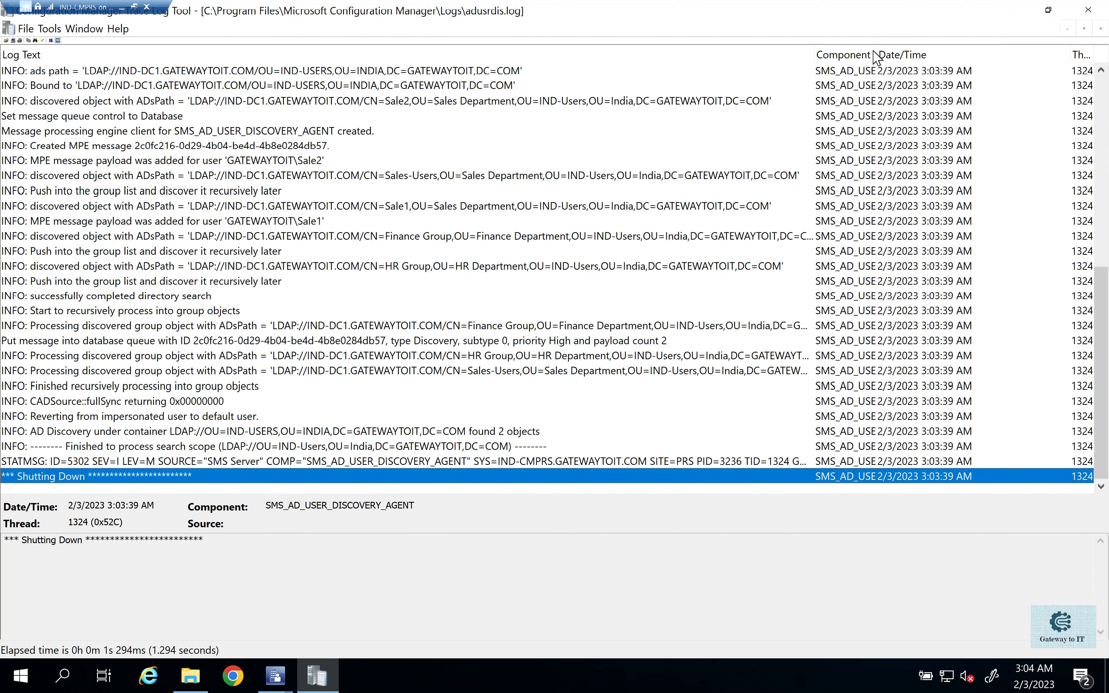
{"action": "left_click_drag", "start_coordinate": [877, 55], "coordinate": [954, 52]}
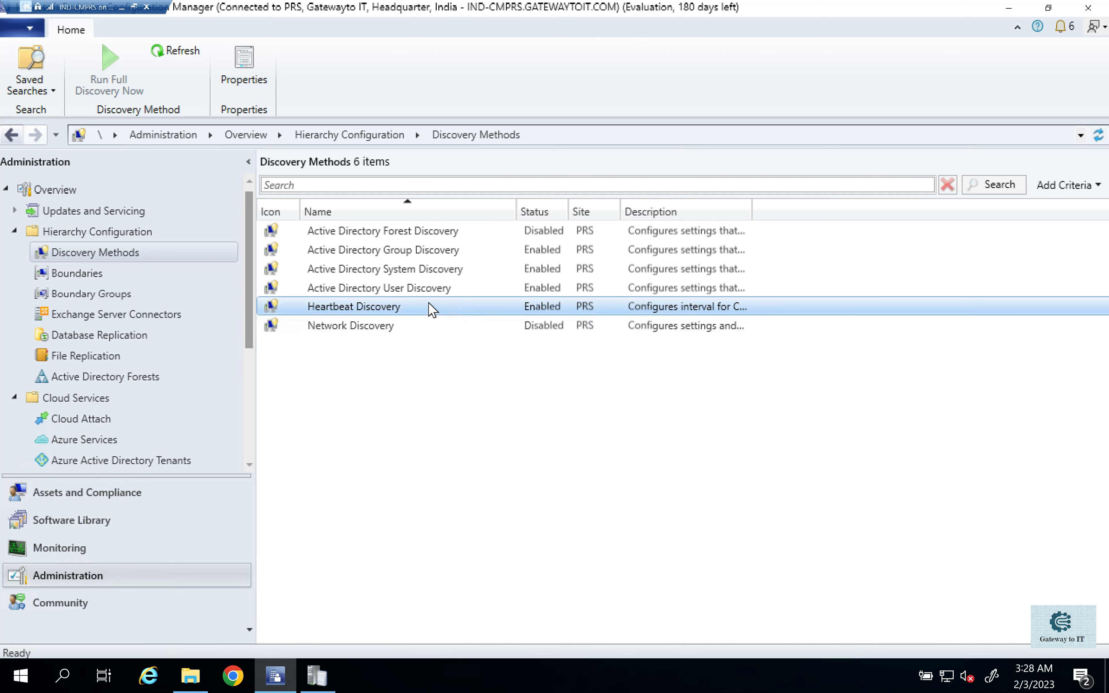
- Open the properties of Heartbeat Discovery in the discovery methods list
{"action": "right_click", "coordinate": [439, 315]}
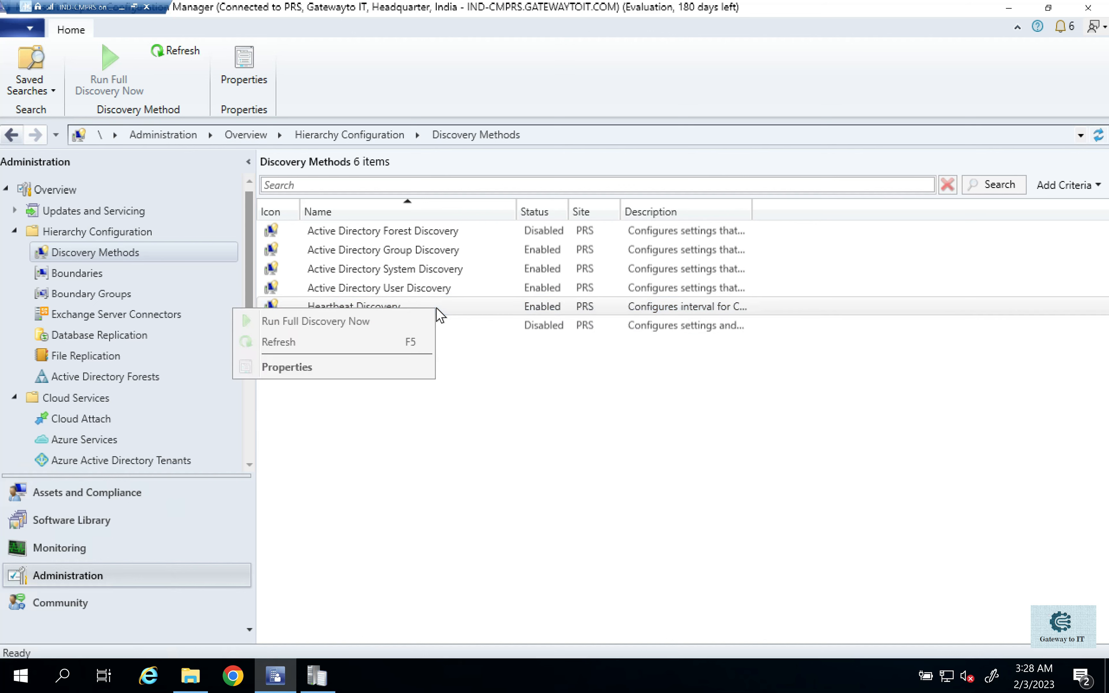
{"action": "left_click", "coordinate": [323, 371]}
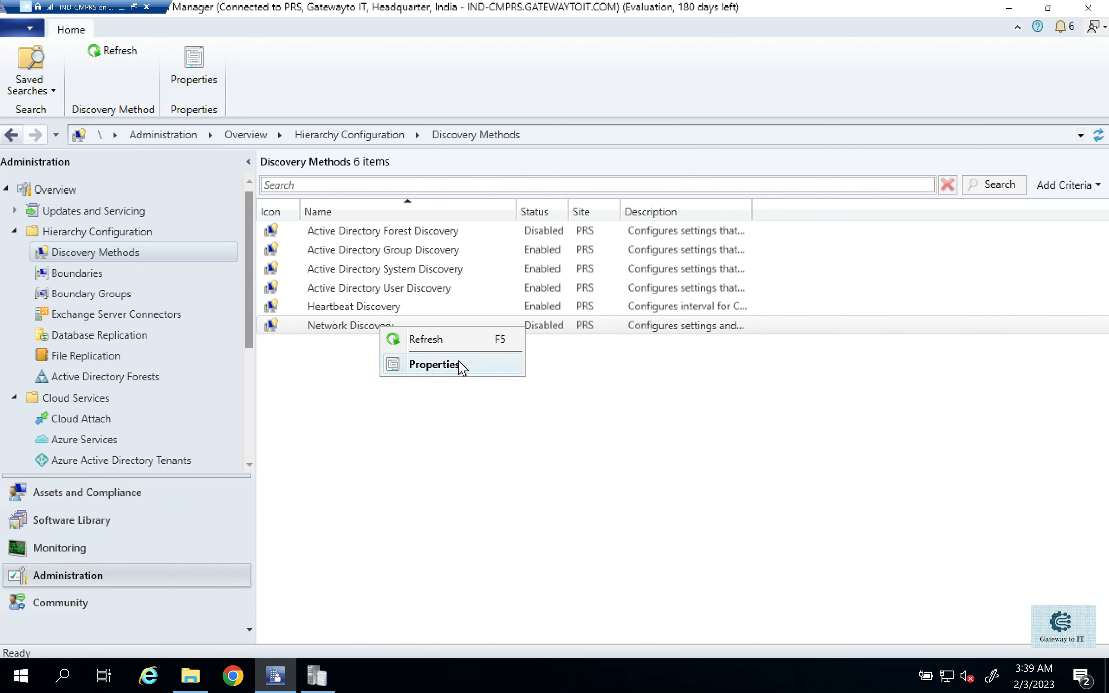
- Enable network discovery in the properties of the Network Discovery method
{"action": "left_click", "coordinate": [458, 362]}
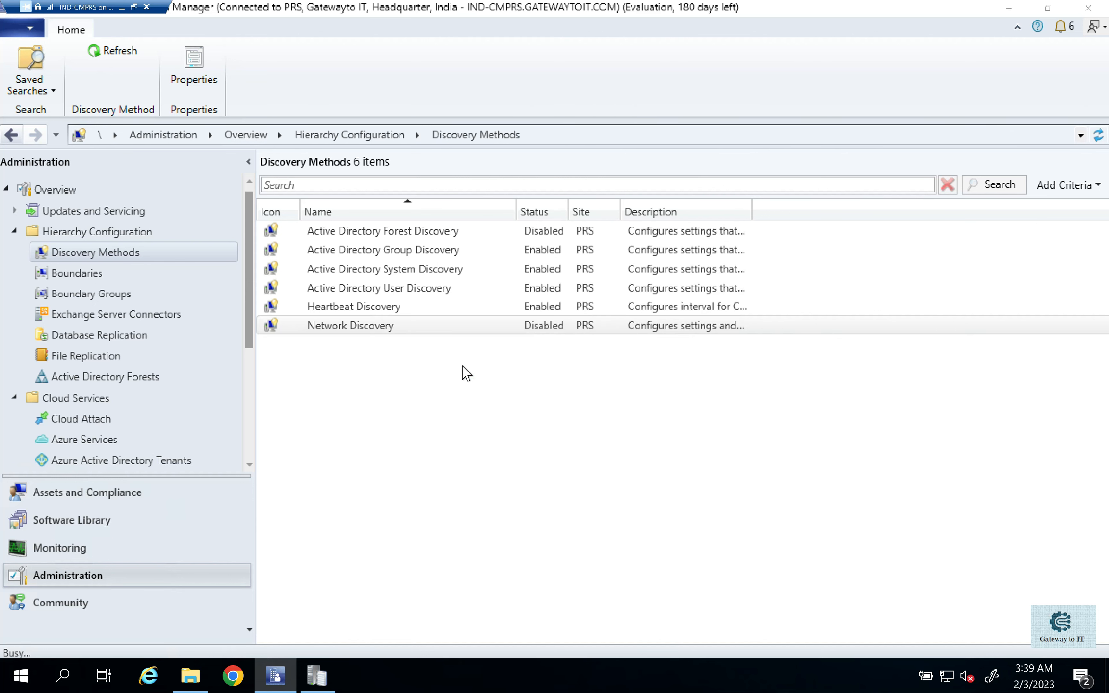
{"action": "left_click_drag", "start_coordinate": [403, 95], "coordinate": [455, 96]}
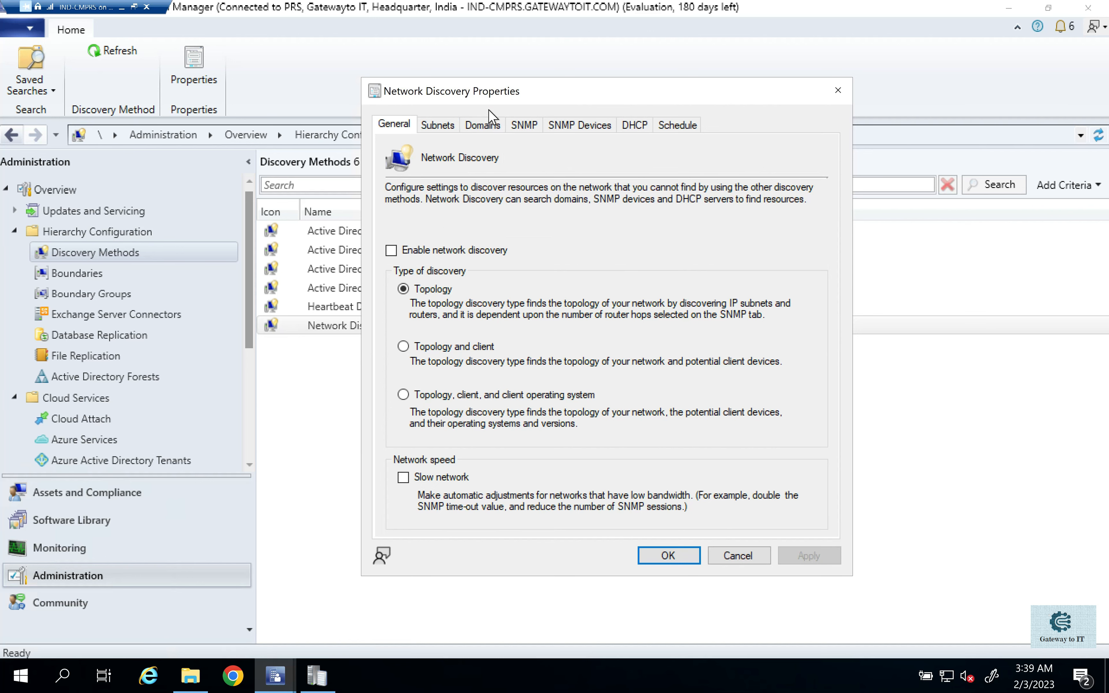
{"action": "left_click_drag", "start_coordinate": [502, 100], "coordinate": [679, 109]}
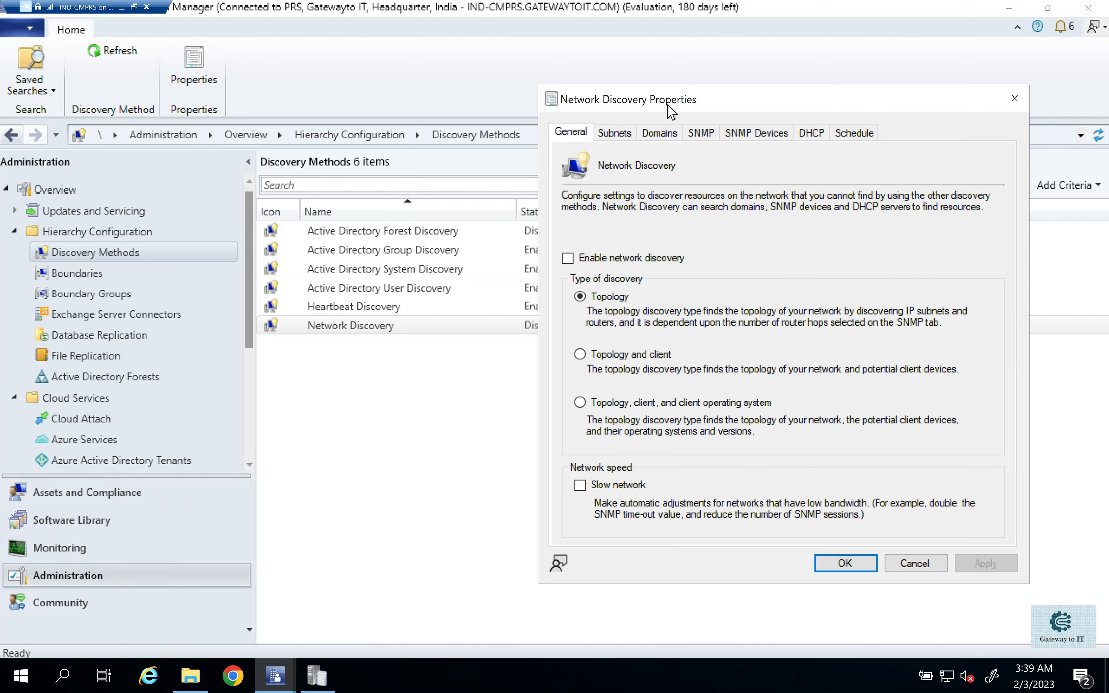
{"action": "left_click_drag", "start_coordinate": [667, 106], "coordinate": [587, 122]}
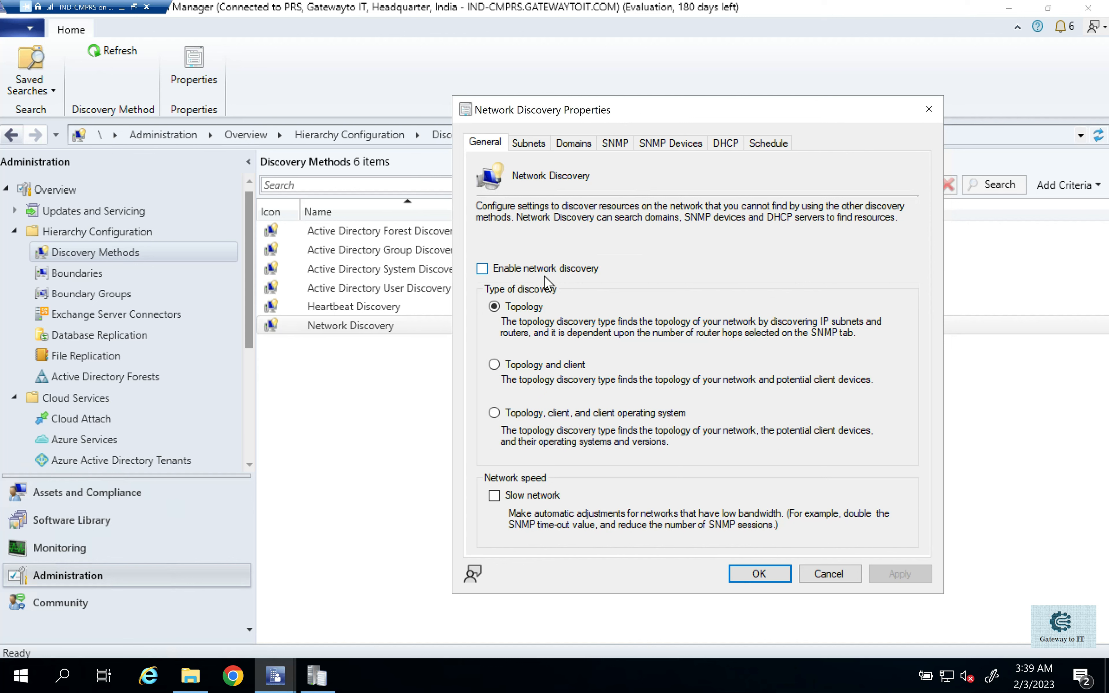
{"action": "left_click", "coordinate": [512, 273]}
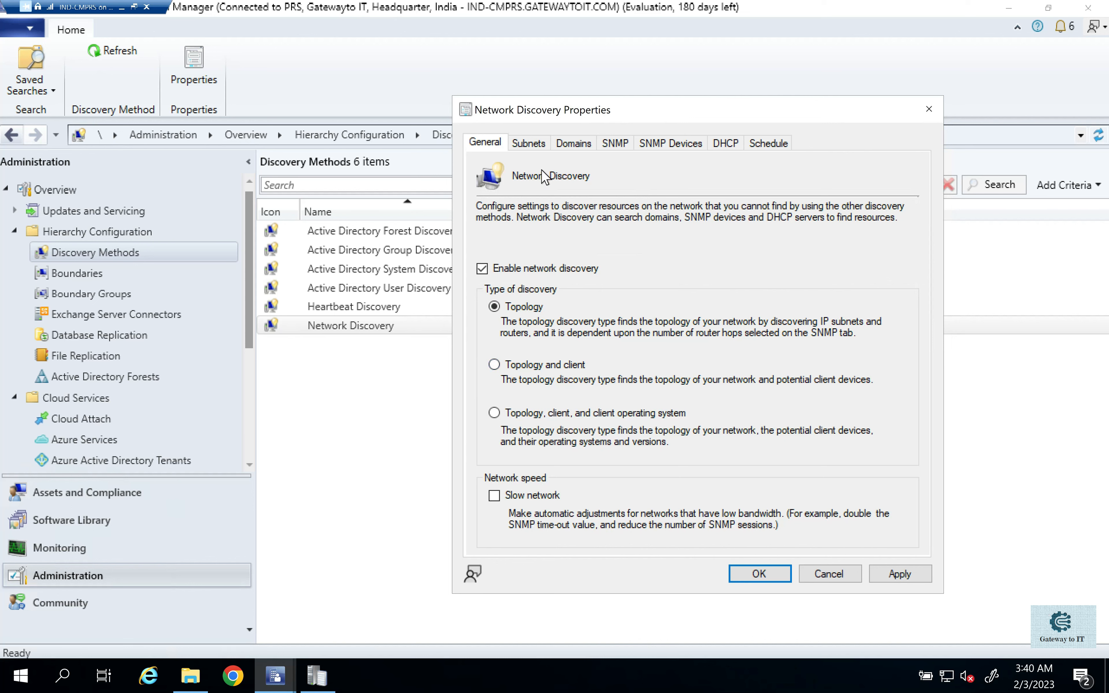
- Examine the subnet and domain search settings of Network Discovery, including the fields for a new subnet assignment, without adding any
{"action": "left_click", "coordinate": [533, 143]}
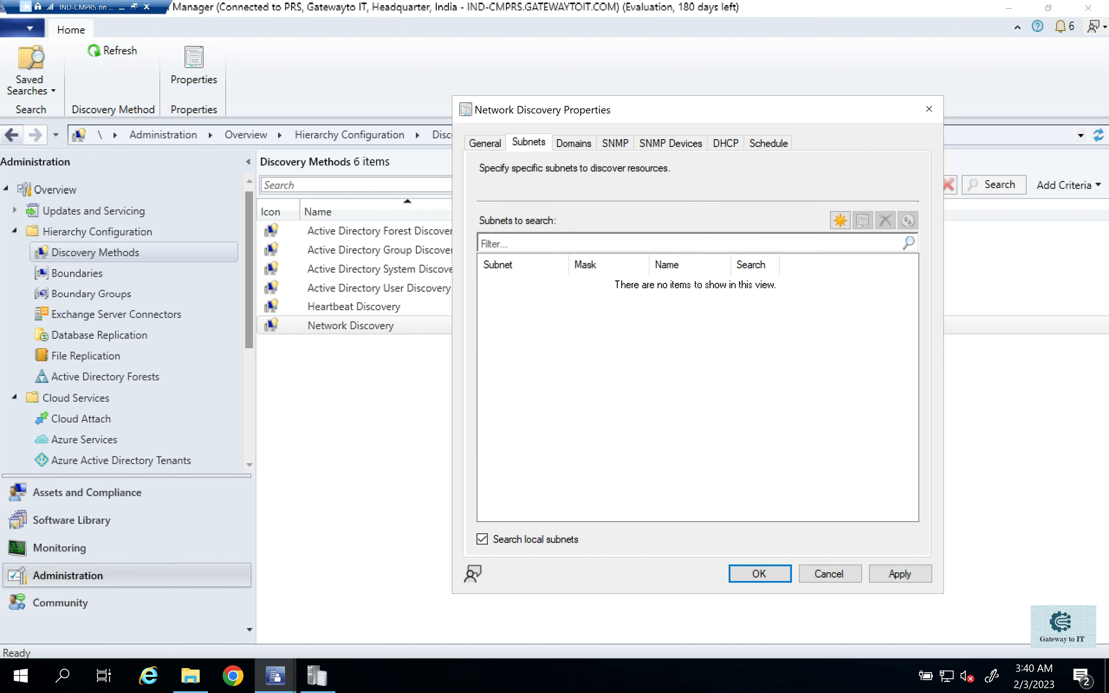
{"action": "left_click", "coordinate": [835, 219]}
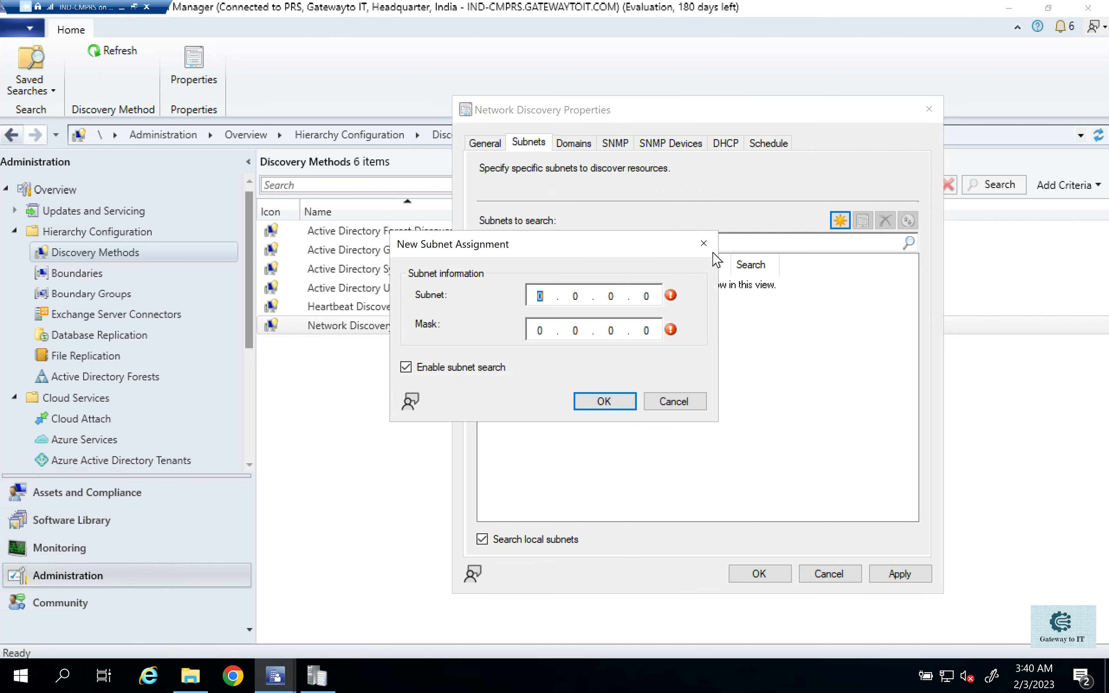
{"action": "left_click", "coordinate": [705, 244]}
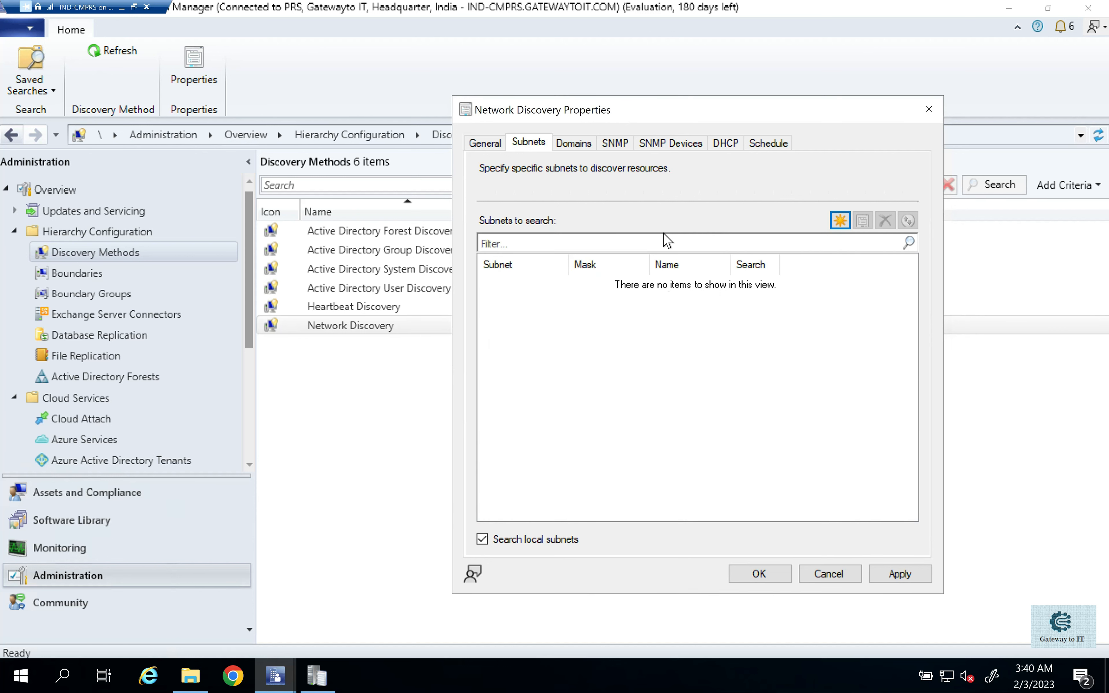
{"action": "left_click", "coordinate": [573, 143]}
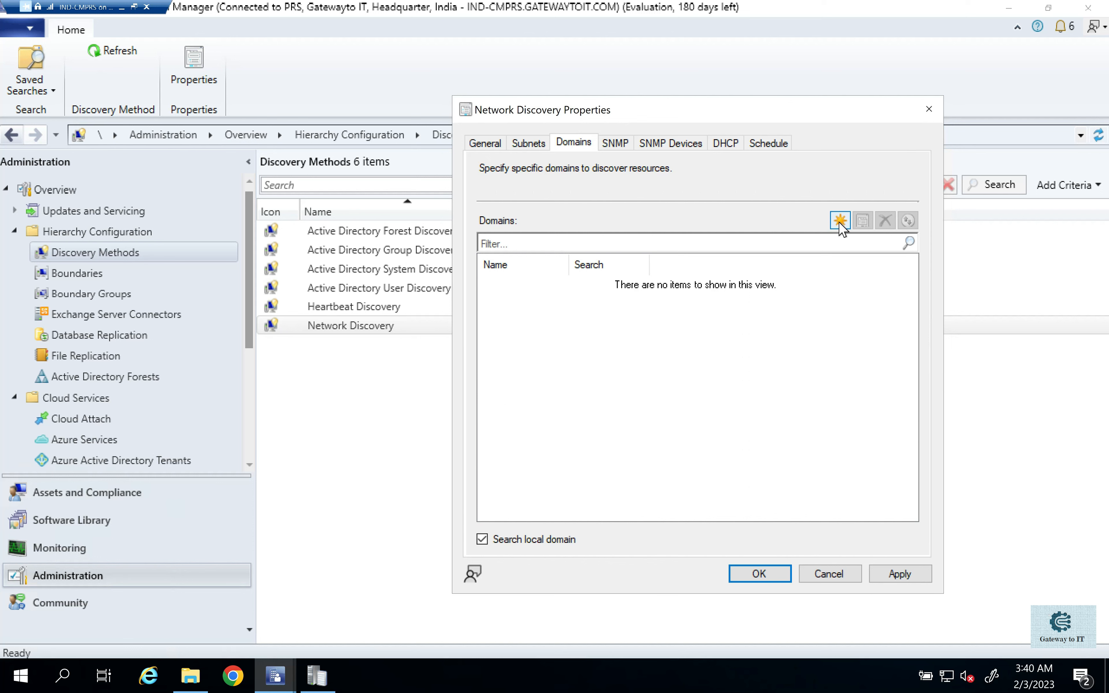
- Review the Network Discovery settings for SNMP community names and SNMP devices, viewing the new community name form without adding one
{"action": "left_click", "coordinate": [615, 142]}
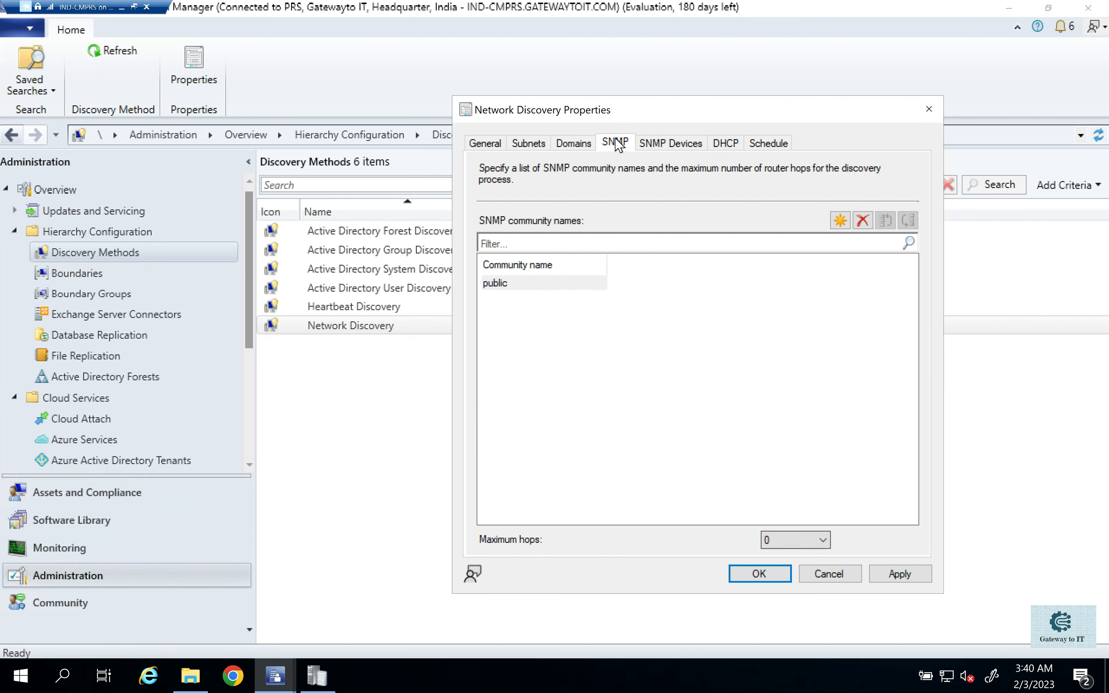
{"action": "left_click", "coordinate": [840, 220]}
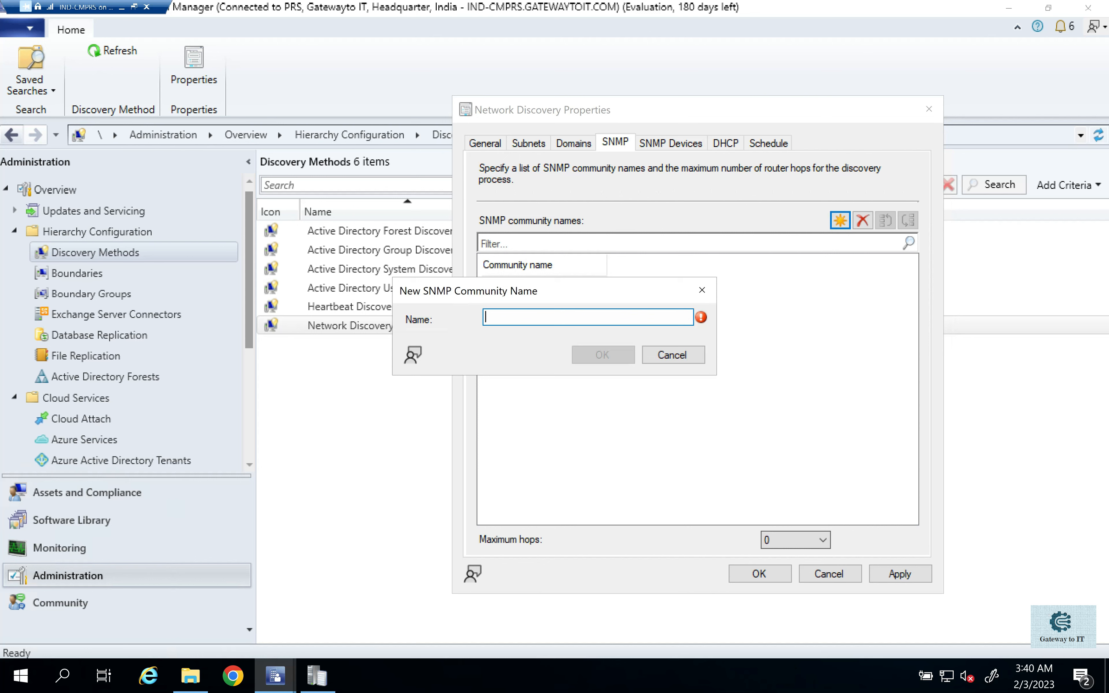
{"action": "left_click", "coordinate": [702, 290]}
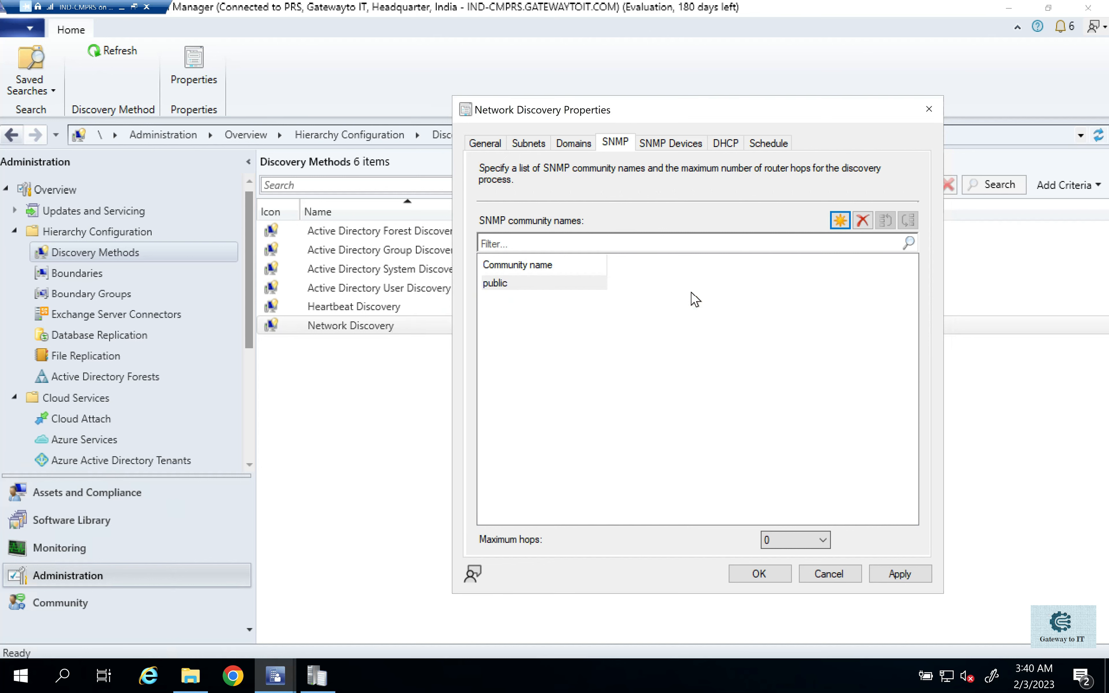
{"action": "left_click", "coordinate": [669, 143]}
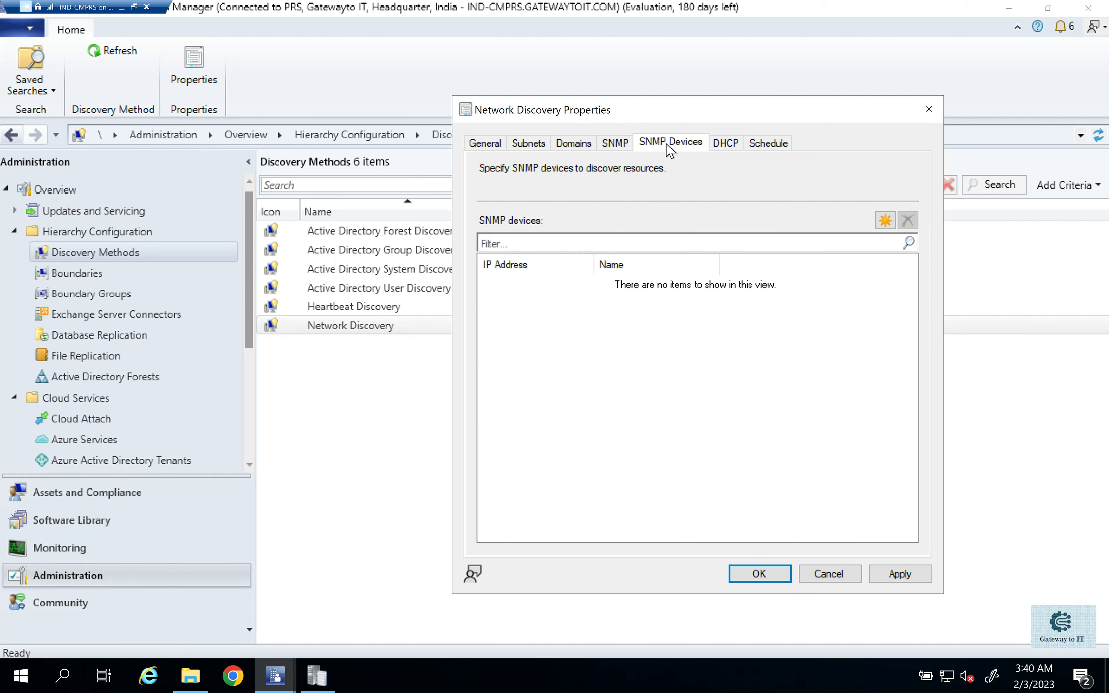
- Inspect the DHCP server and schedule options of Network Discovery, including their new-entry forms, and return to the general discovery settings
{"action": "left_click", "coordinate": [730, 142]}
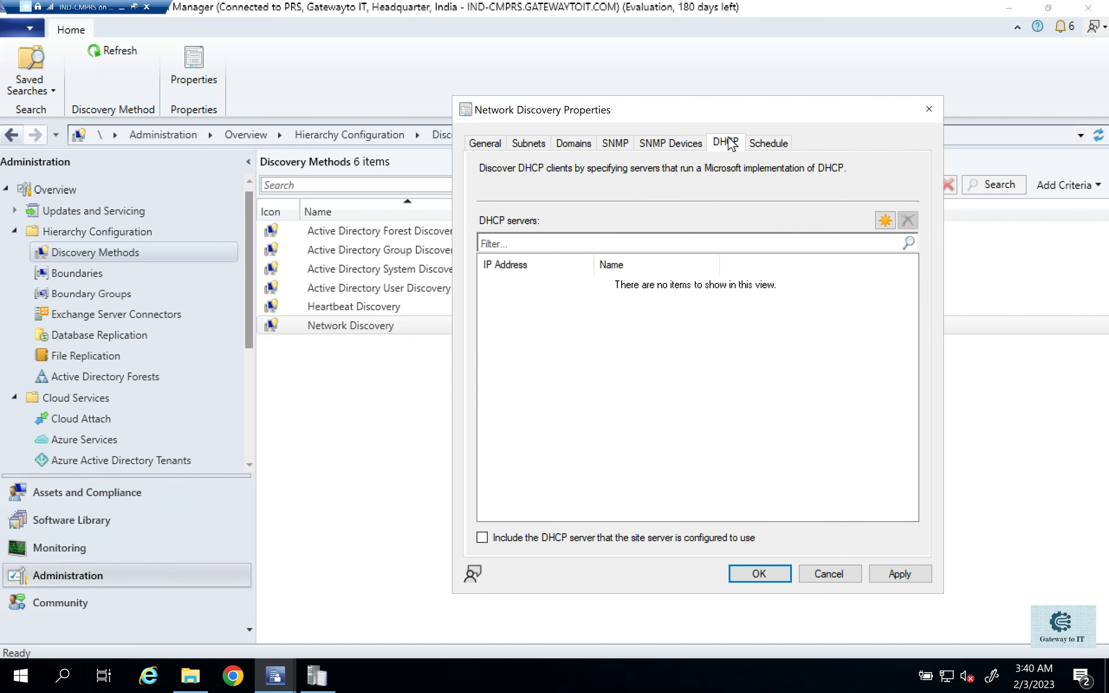
{"action": "left_click", "coordinate": [884, 221]}
{"action": "left_click", "coordinate": [698, 283]}
{"action": "left_click", "coordinate": [769, 144]}
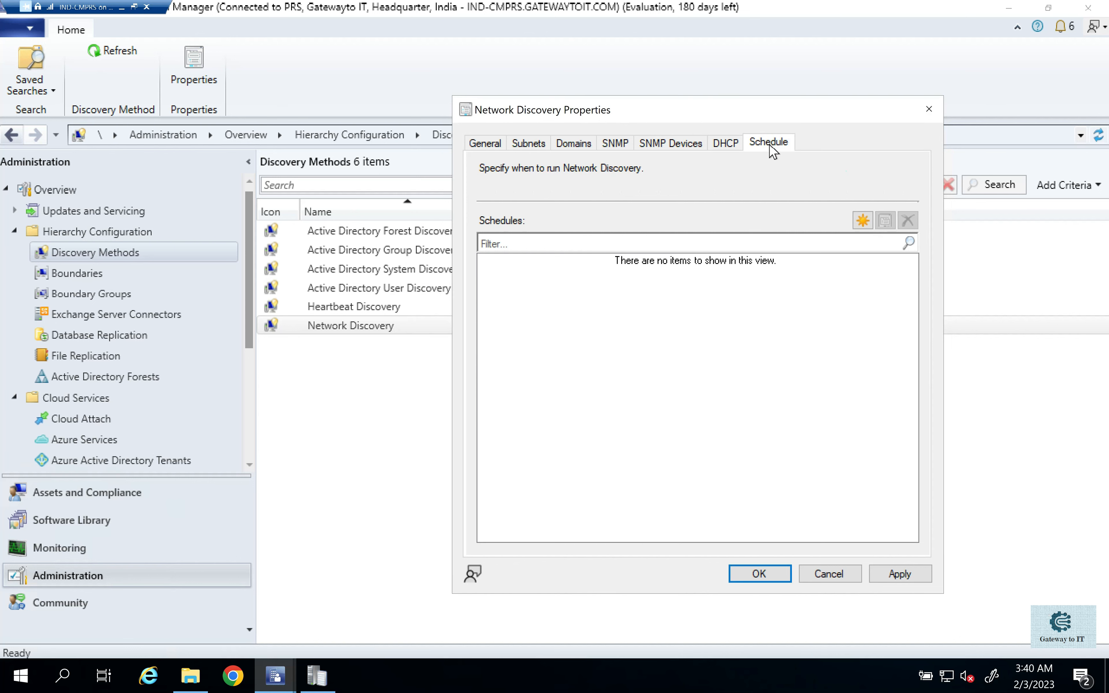
{"action": "left_click", "coordinate": [862, 221]}
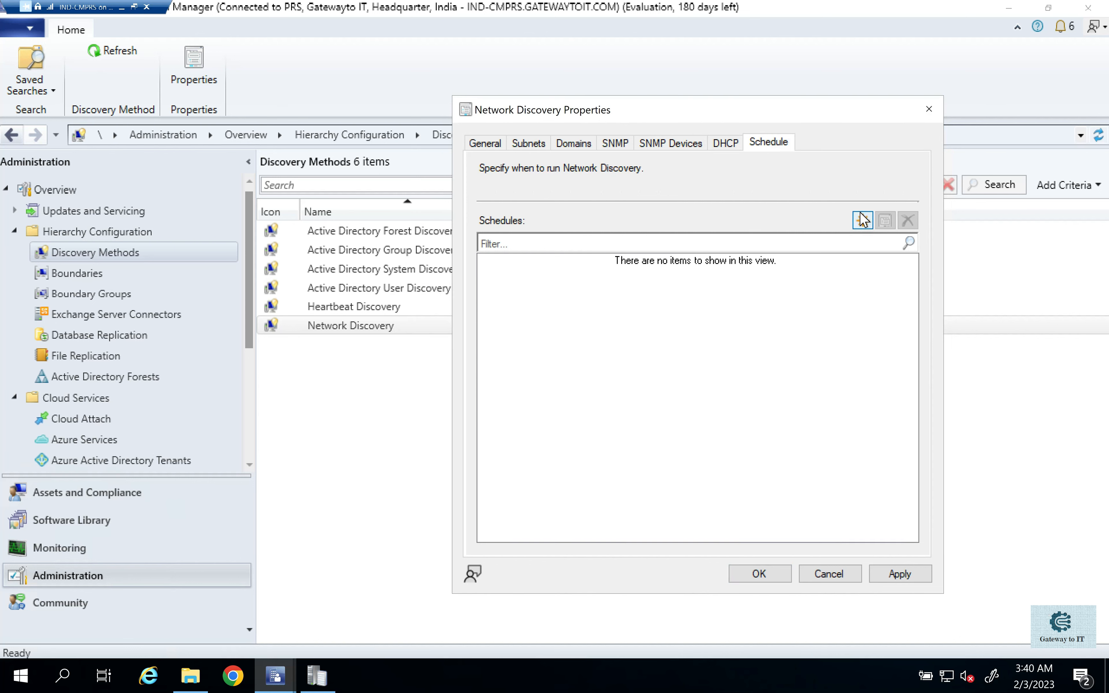
{"action": "left_click", "coordinate": [697, 447]}
{"action": "left_click", "coordinate": [484, 144]}
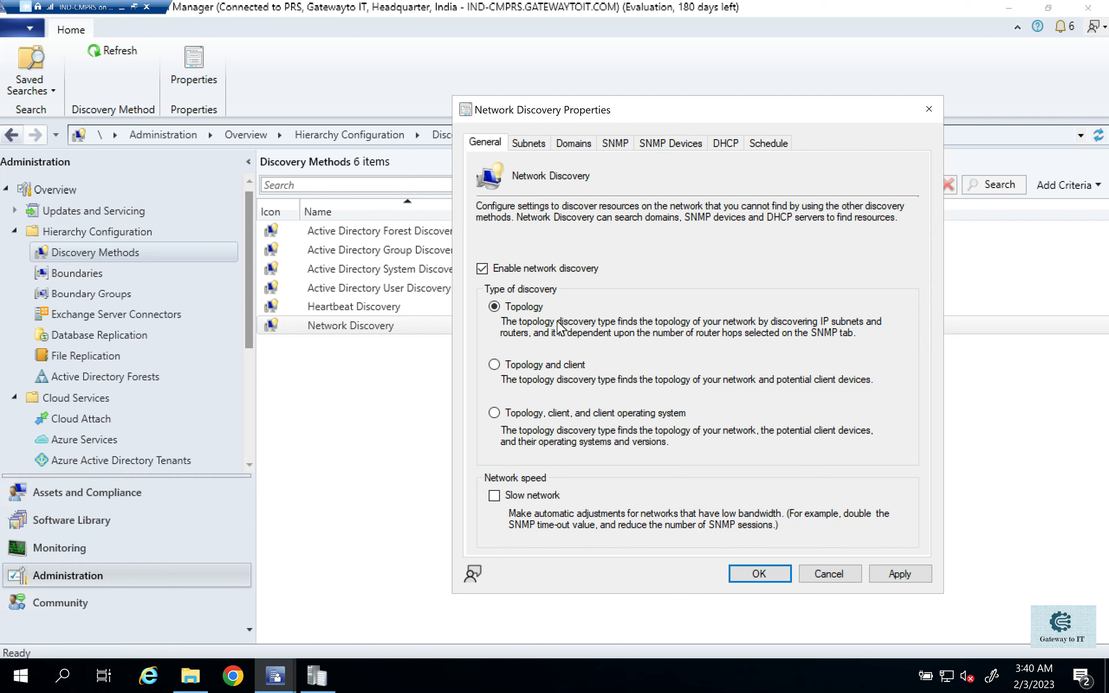